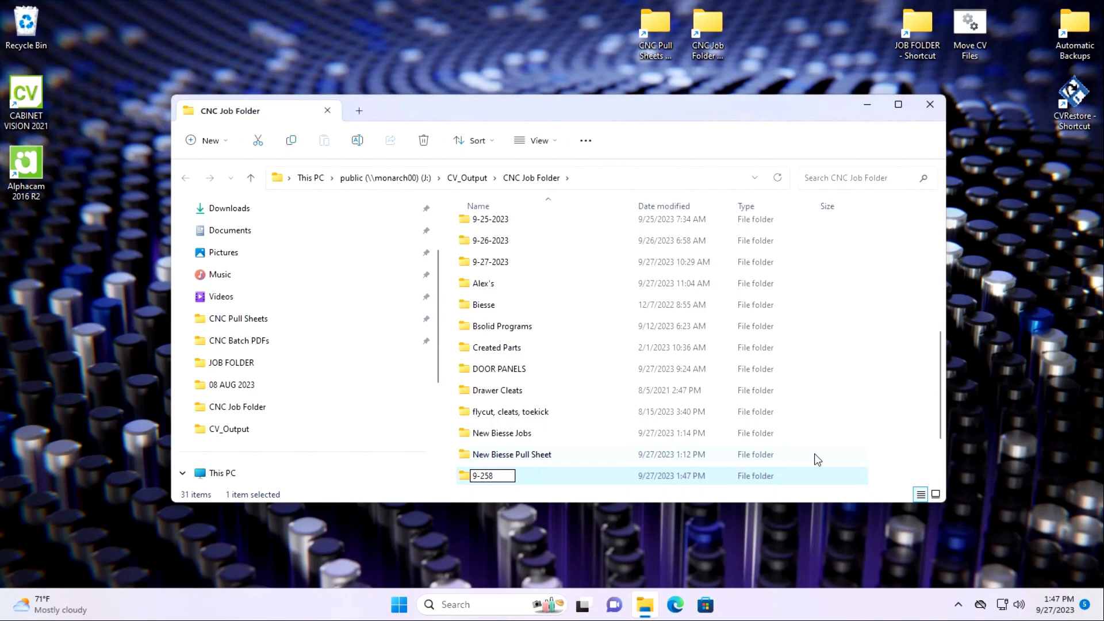
# Name the new folder in CNC Job Folder 9-28-2023 and close the folder window.
pyautogui.write('8-2023')
pyautogui.press('Return')
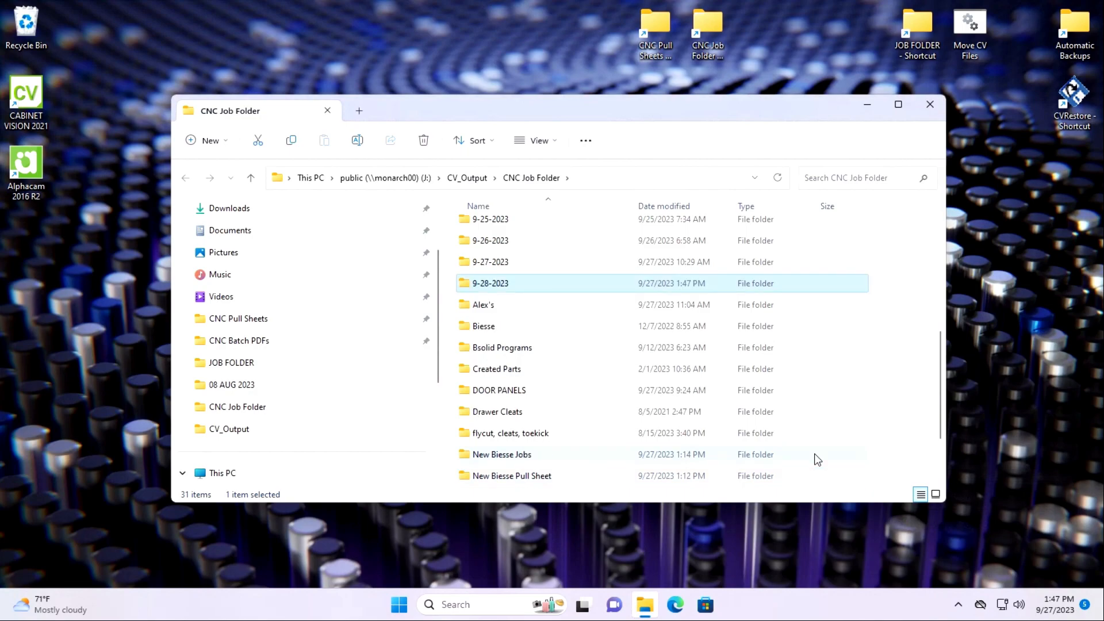
pyautogui.click(930, 104)
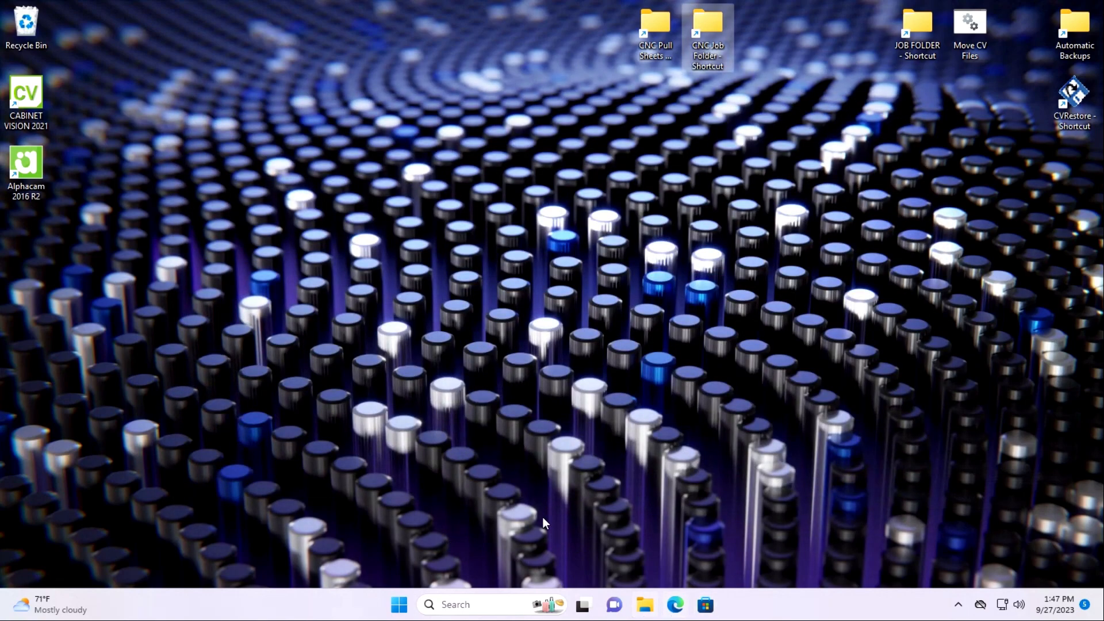
# Launch Cabinet Vision and set the Biesse - Rover A PARTS machine's output directory to J:\CV_Output\CNC Job Folder\9-28-2023\, selecting the path for reuse.
pyautogui.doubleClick(34, 104)
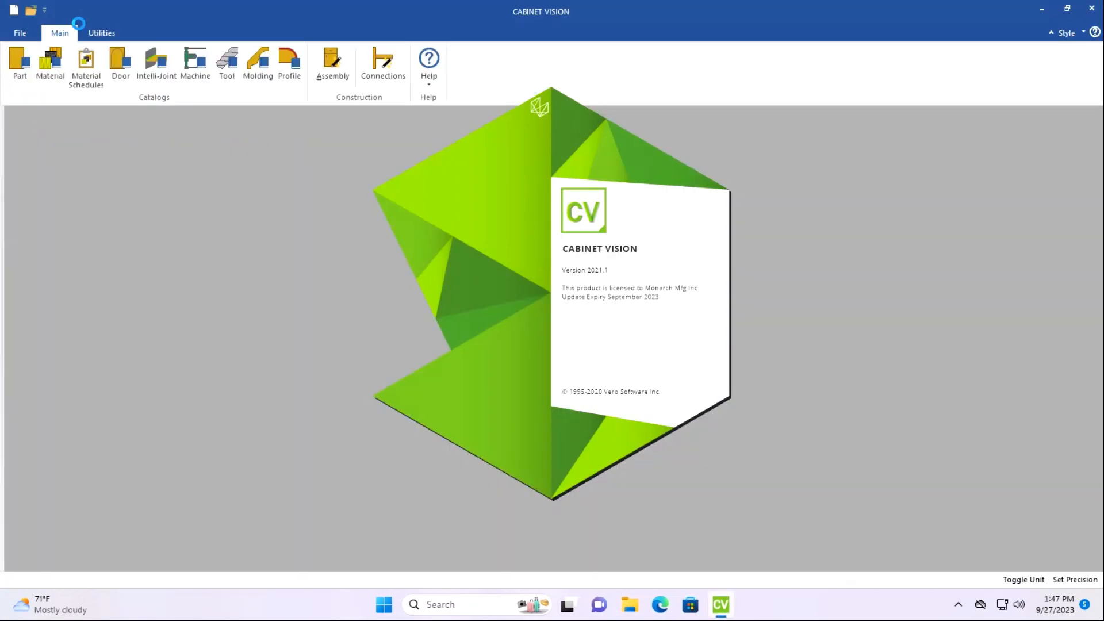
pyautogui.click(201, 75)
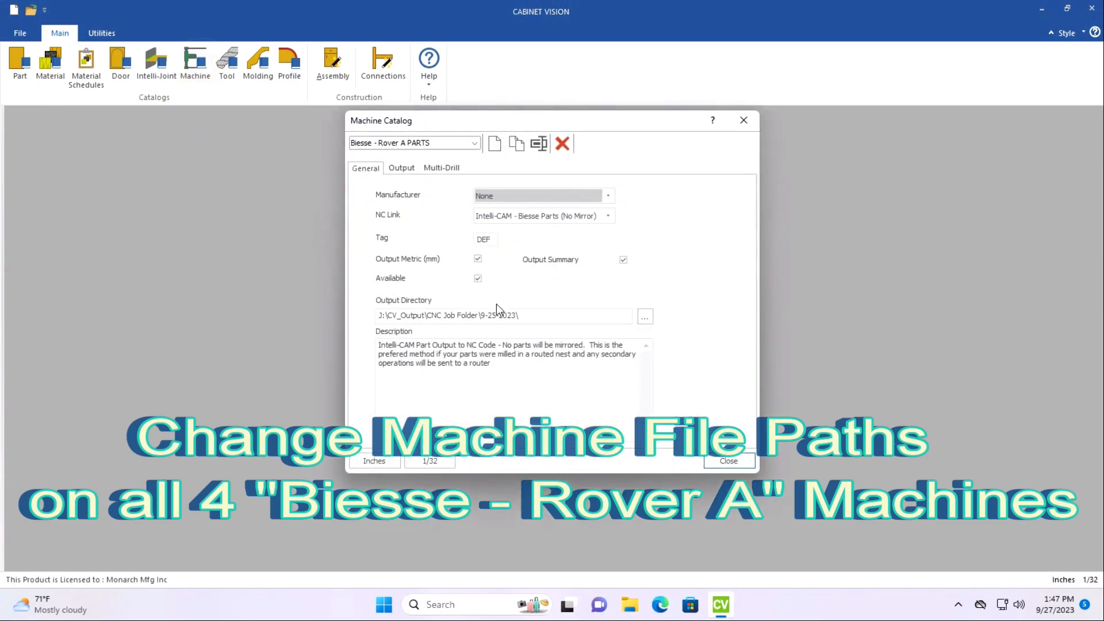
pyautogui.click(497, 316)
pyautogui.press('BackSpace')
pyautogui.write('8')
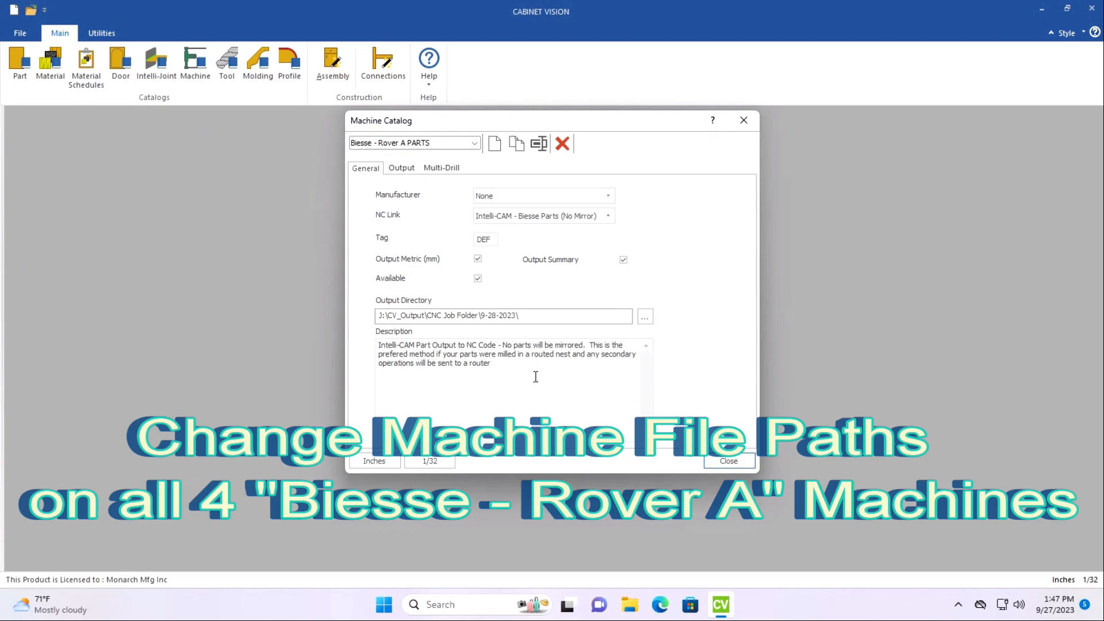
pyautogui.moveTo(540, 313); pyautogui.dragTo(346, 320)
pyautogui.hotkey('ctrl', 'c')
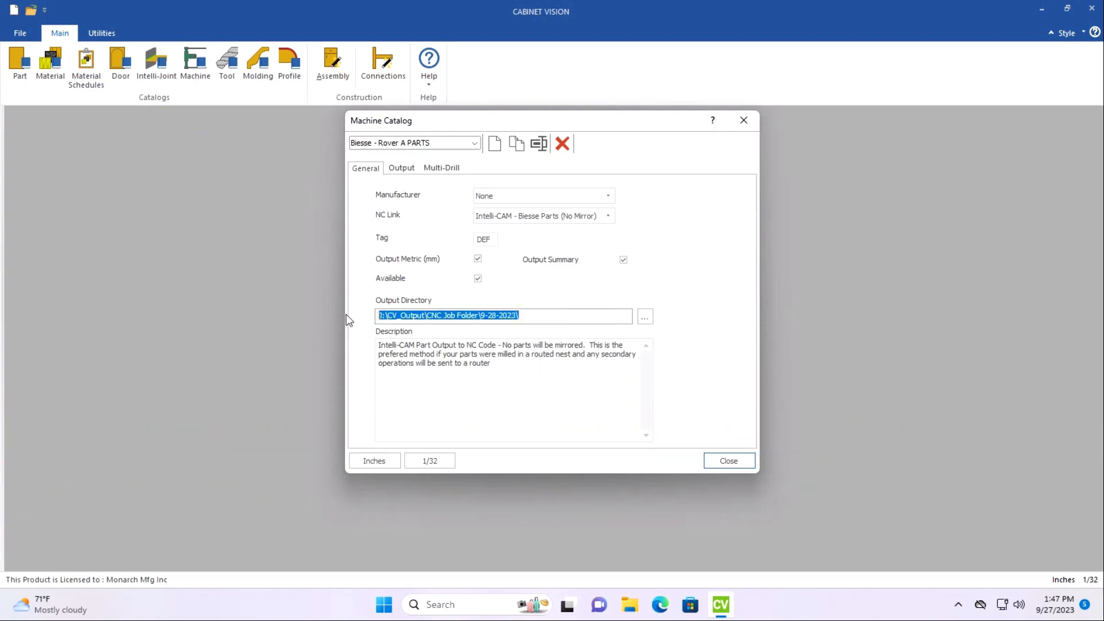
# Set the output directory of the Biesse - Rover A Nest 0 Trim Parts machine to J:\CV_Output\CNC Job Folder\9-28-2023\.
pyautogui.click(402, 143)
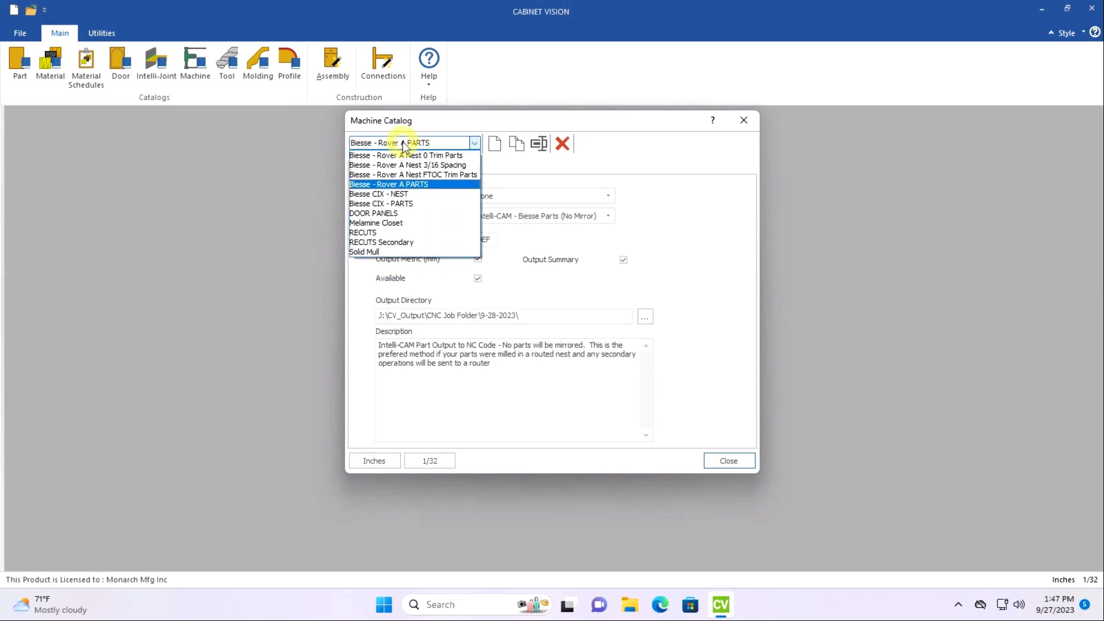
pyautogui.click(405, 157)
pyautogui.moveTo(526, 316); pyautogui.dragTo(315, 295)
pyautogui.hotkey('ctrl', 'v')
# Set the output directory of the Biesse - Rover A Nest 3/16 Spacing machine to J:\CV_Output\CNC Job Folder\9-28-2023\.
pyautogui.click(420, 143)
pyautogui.click(423, 164)
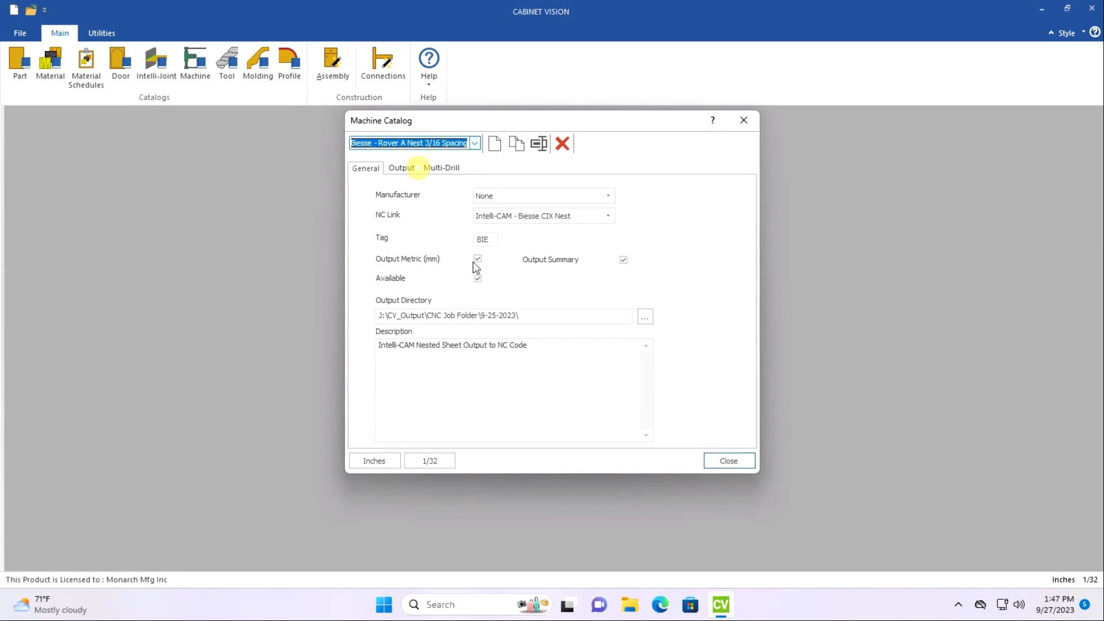
pyautogui.tripleClick(542, 318)
pyautogui.hotkey('ctrl', 'v')
# Set the Biesse - Rover A Nest FTOC Trim Parts output directory to J:\CV_Output\CNC Job Folder\9-28-2023\ and close the Machine Catalog.
pyautogui.click(419, 143)
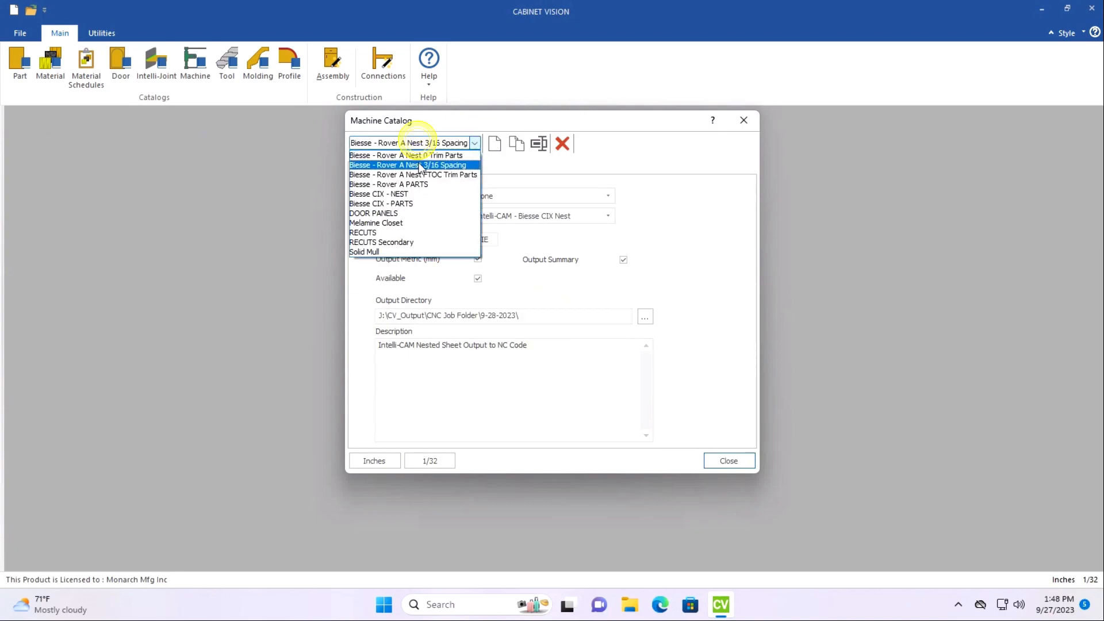
pyautogui.click(420, 174)
pyautogui.tripleClick(537, 316)
pyautogui.hotkey('ctrl', 'v')
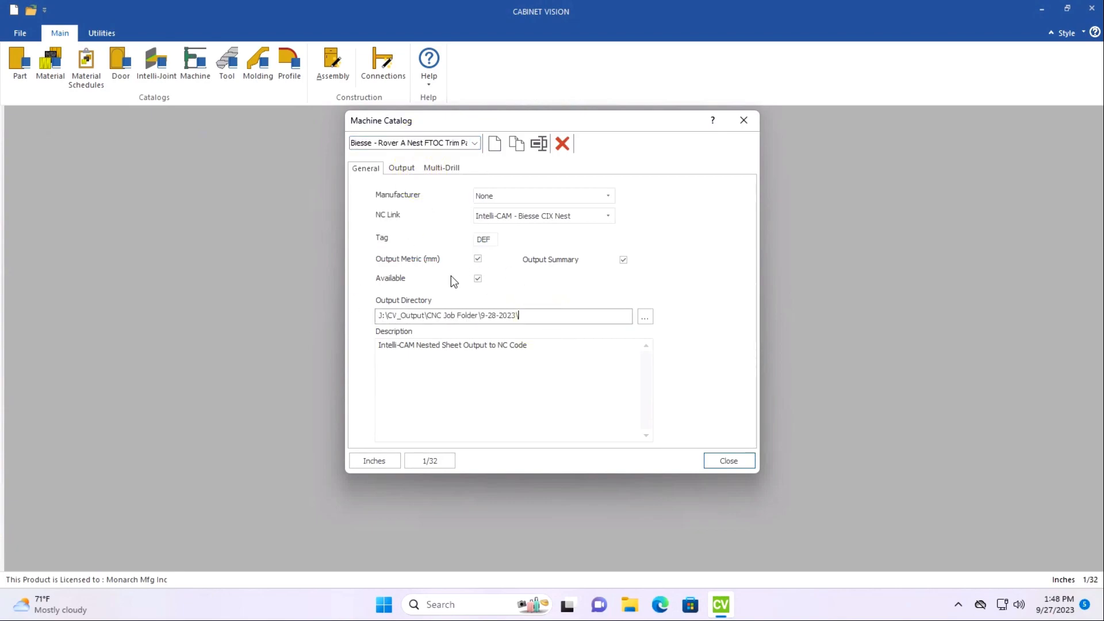
pyautogui.click(442, 143)
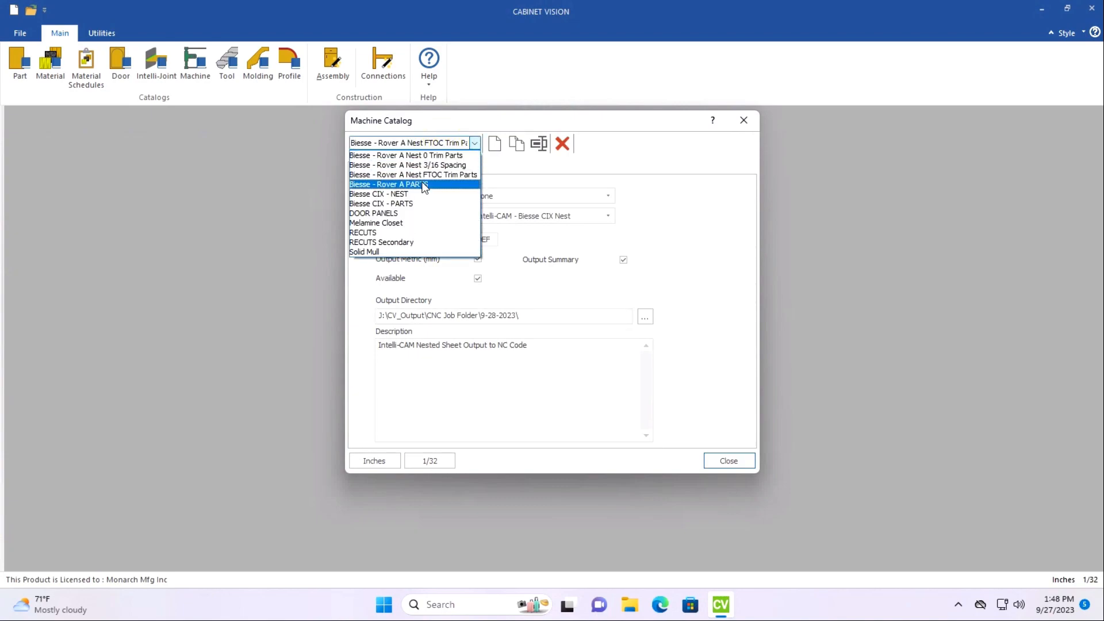
pyautogui.click(720, 460)
pyautogui.click(731, 466)
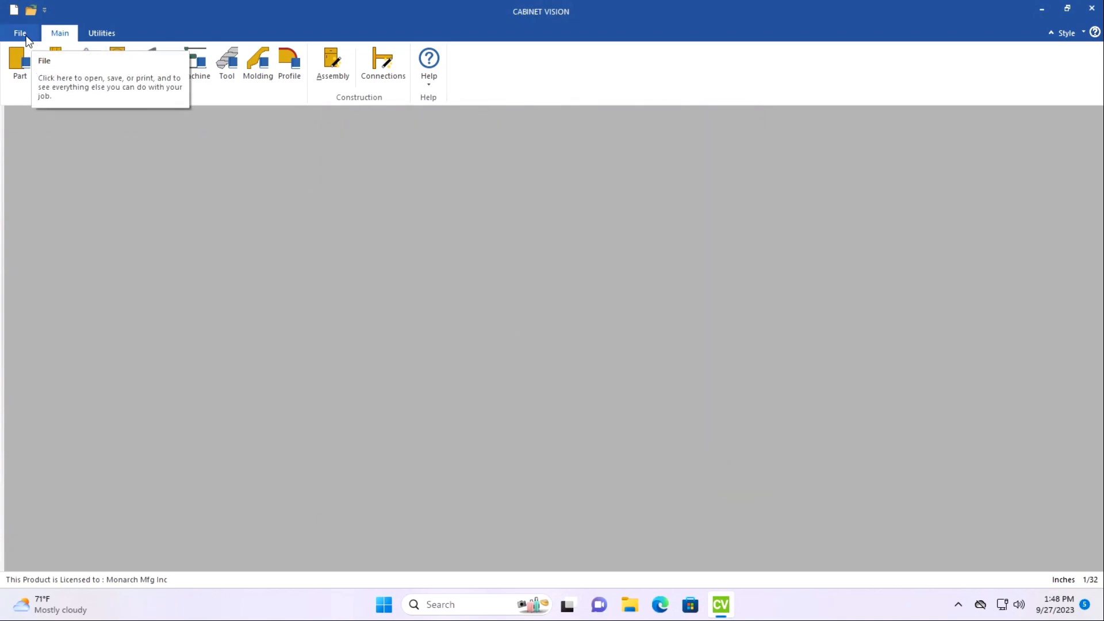
# Start a job batch and add the 1-2BTH job from 09 SEPT 2023, searching JOB FOLDER by its job number.
pyautogui.click(25, 36)
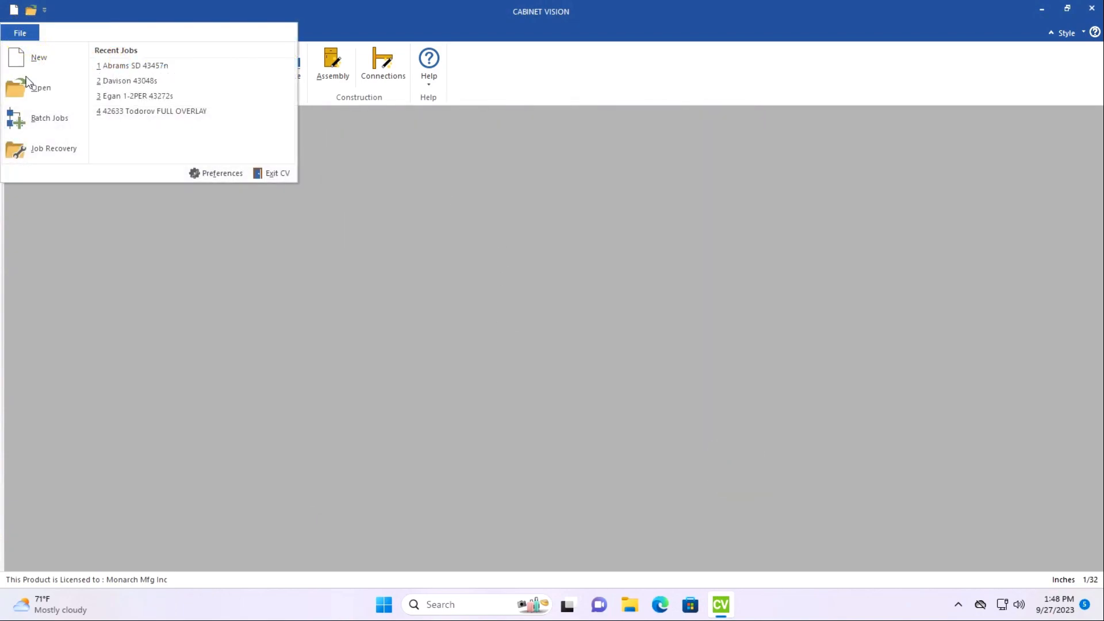
pyautogui.click(41, 120)
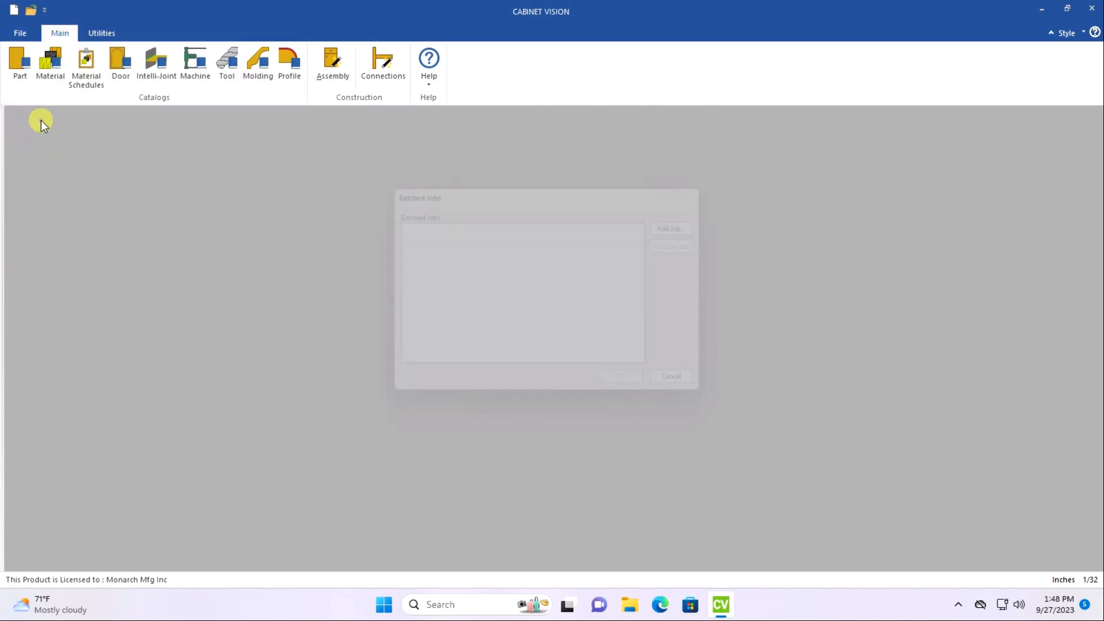
pyautogui.click(705, 222)
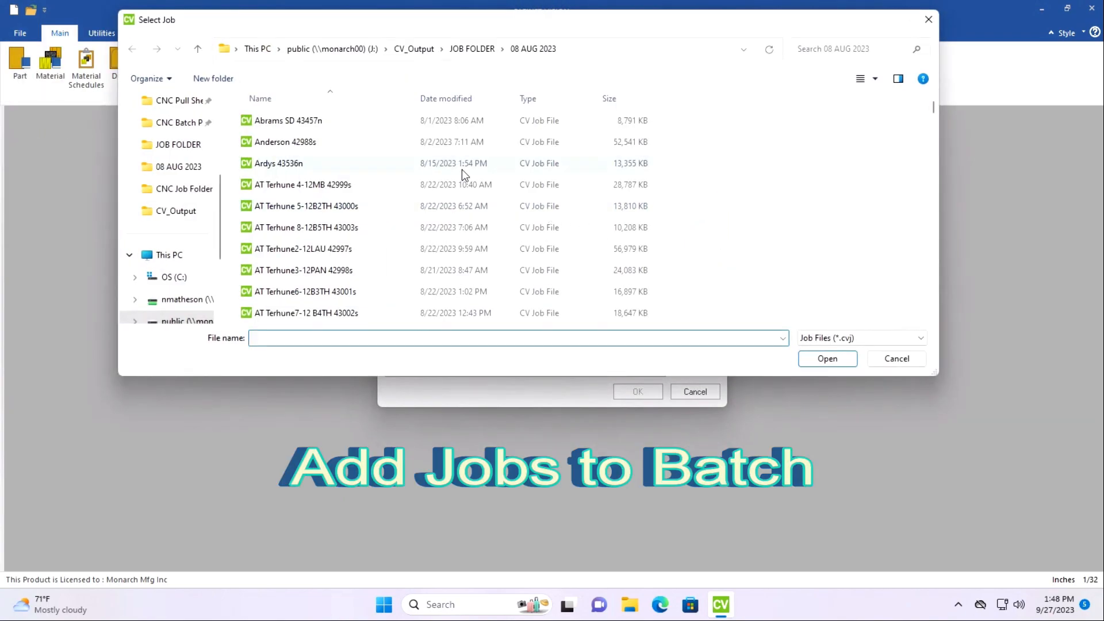
pyautogui.click(471, 49)
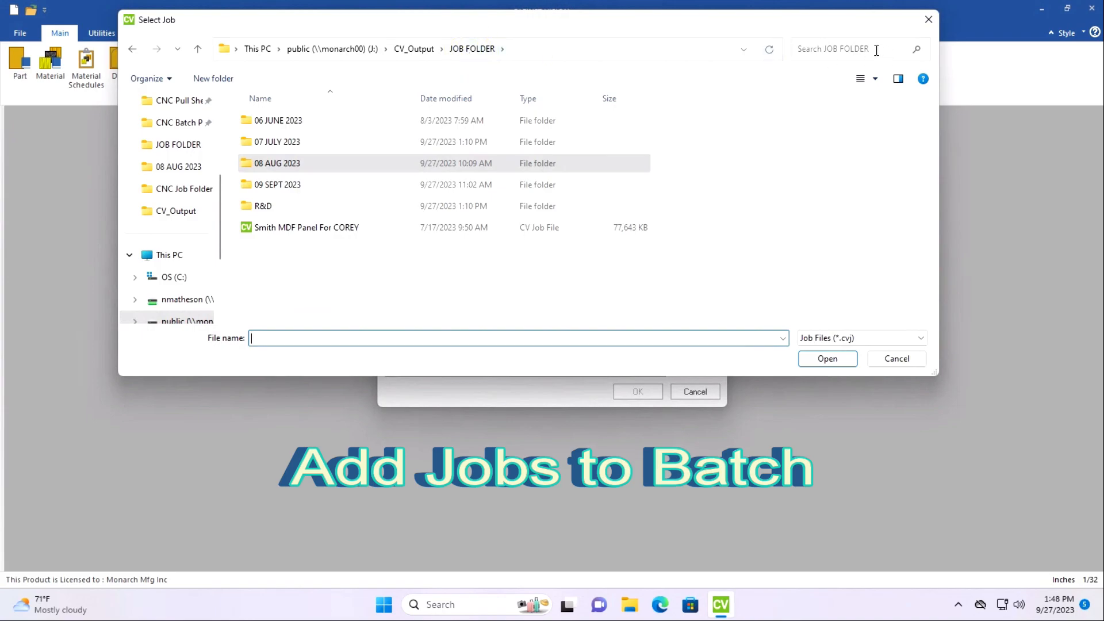
pyautogui.click(877, 50)
pyautogui.write('43648')
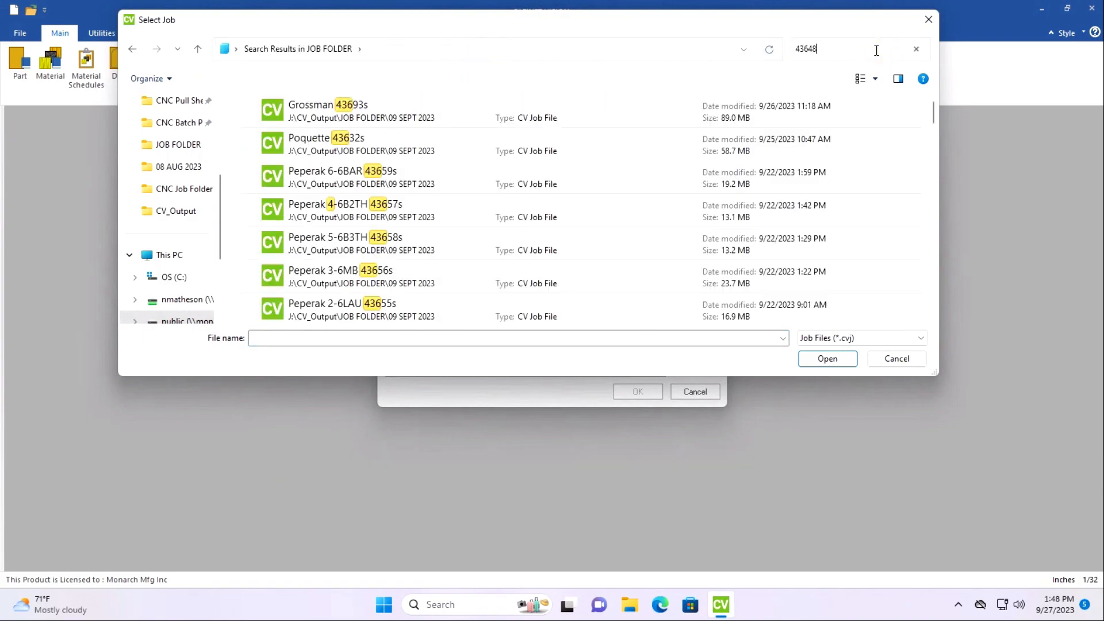
pyautogui.click(332, 119)
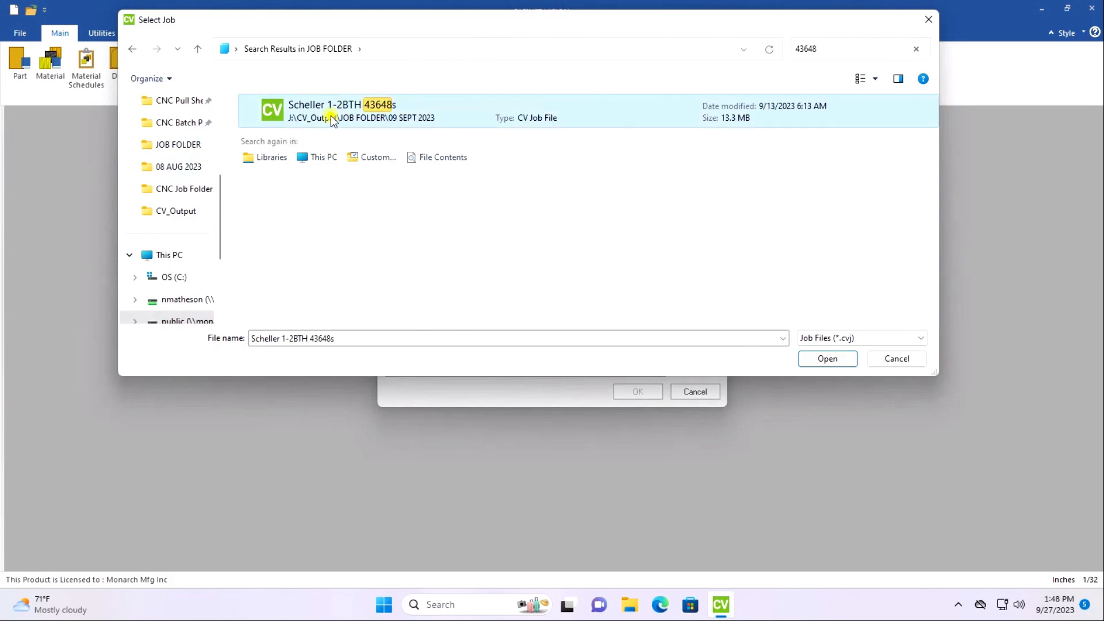
pyautogui.doubleClick(331, 119)
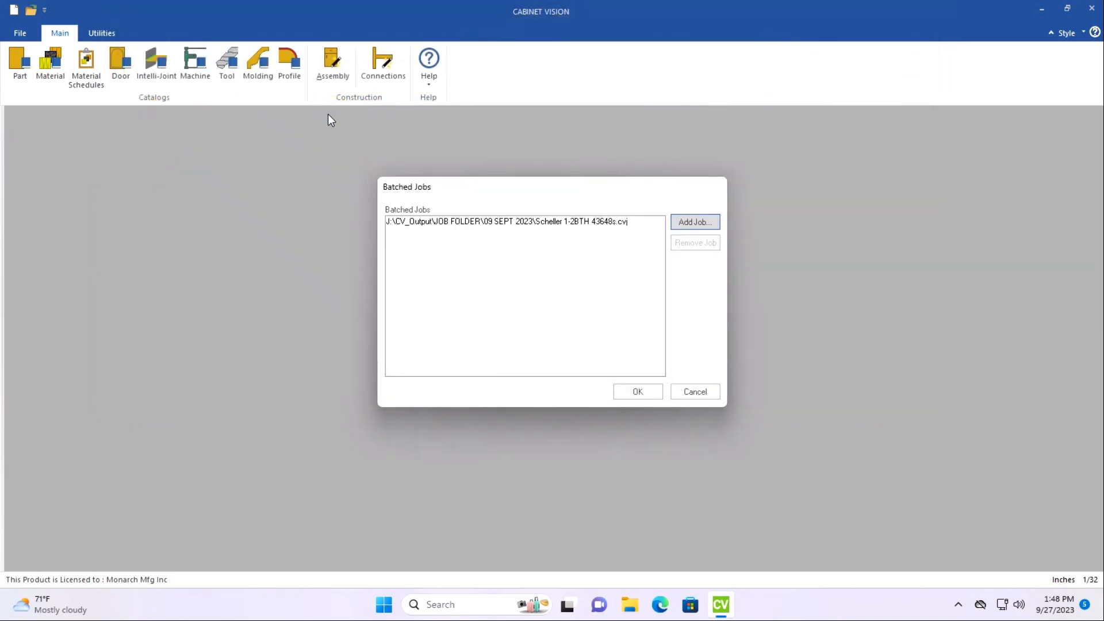
# Add a second job from 09 SEPT 2023 to the batch, searching JOB FOLDER by its job number.
pyautogui.click(694, 222)
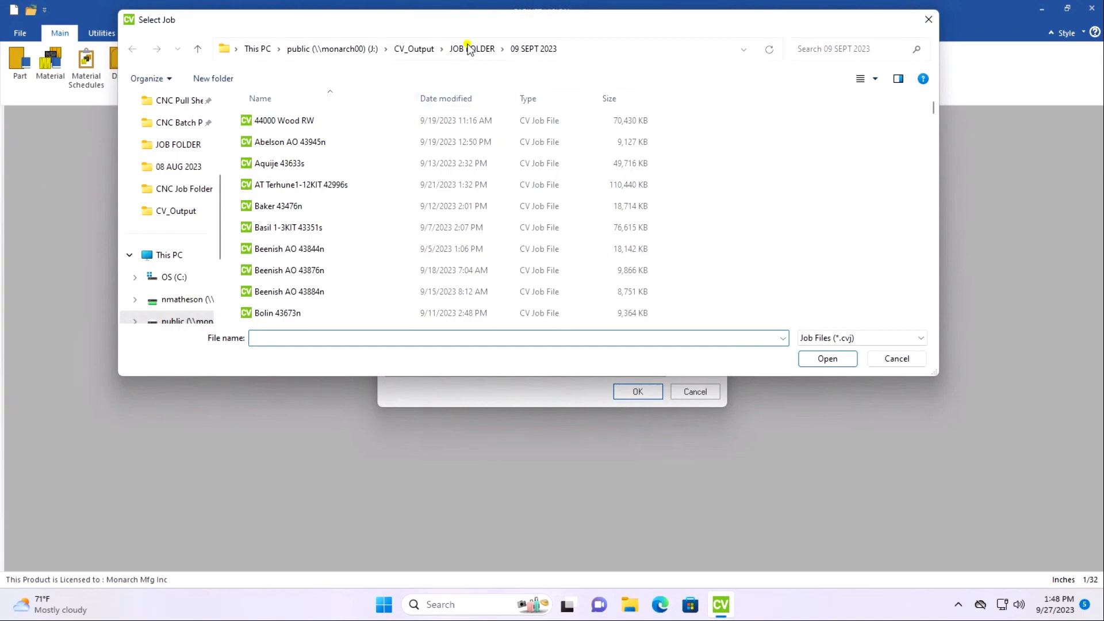
pyautogui.click(467, 49)
pyautogui.click(868, 49)
pyautogui.write('4')
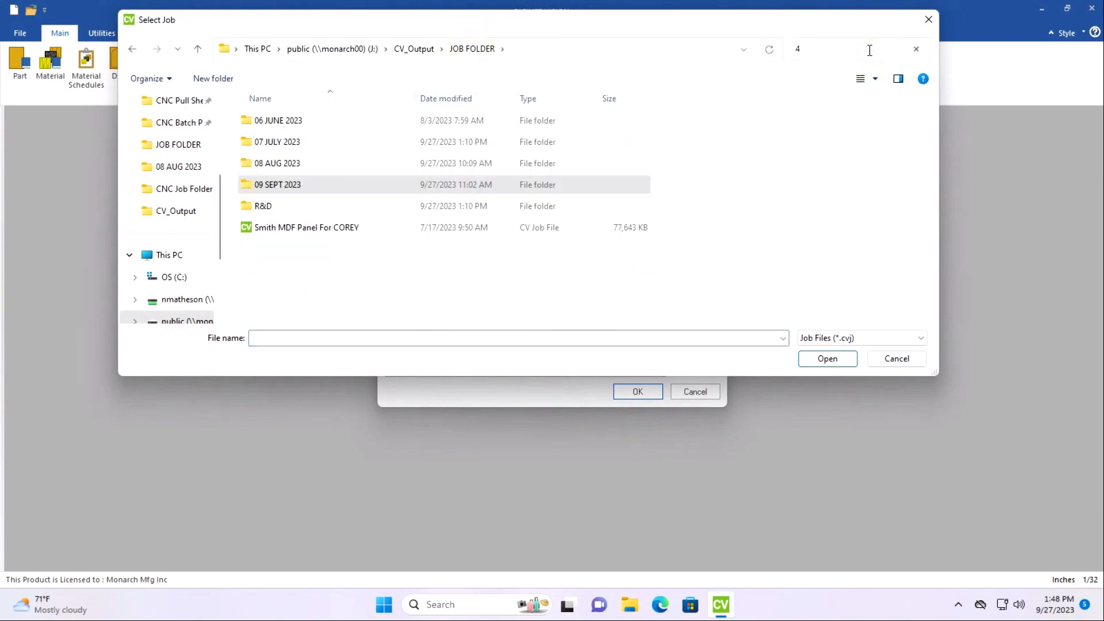
pyautogui.write('3570')
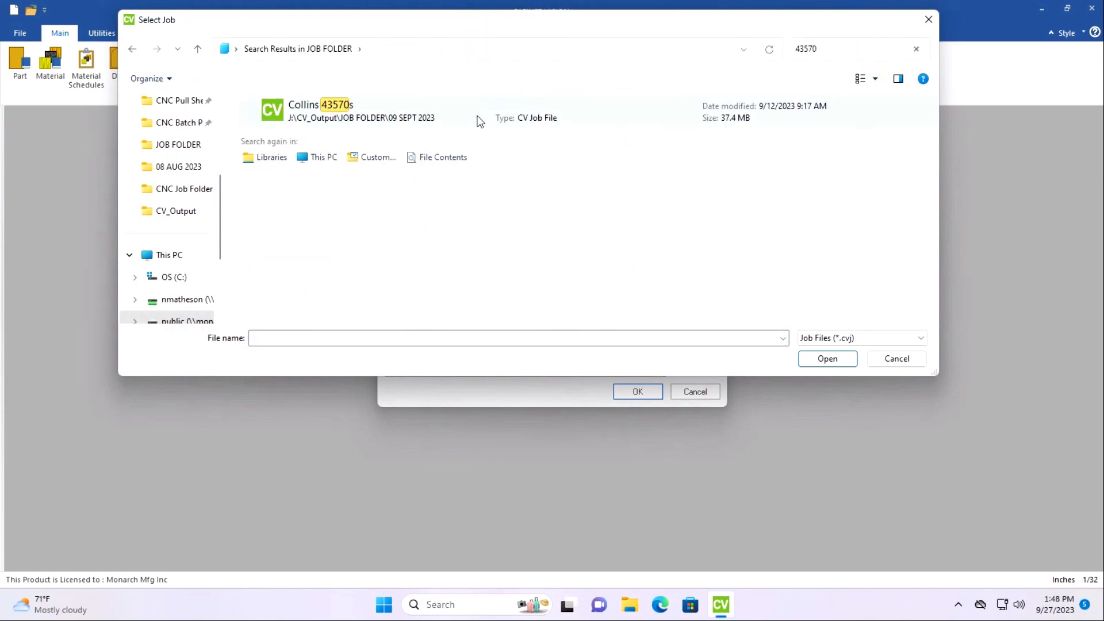
pyautogui.click(378, 112)
pyautogui.press('Return')
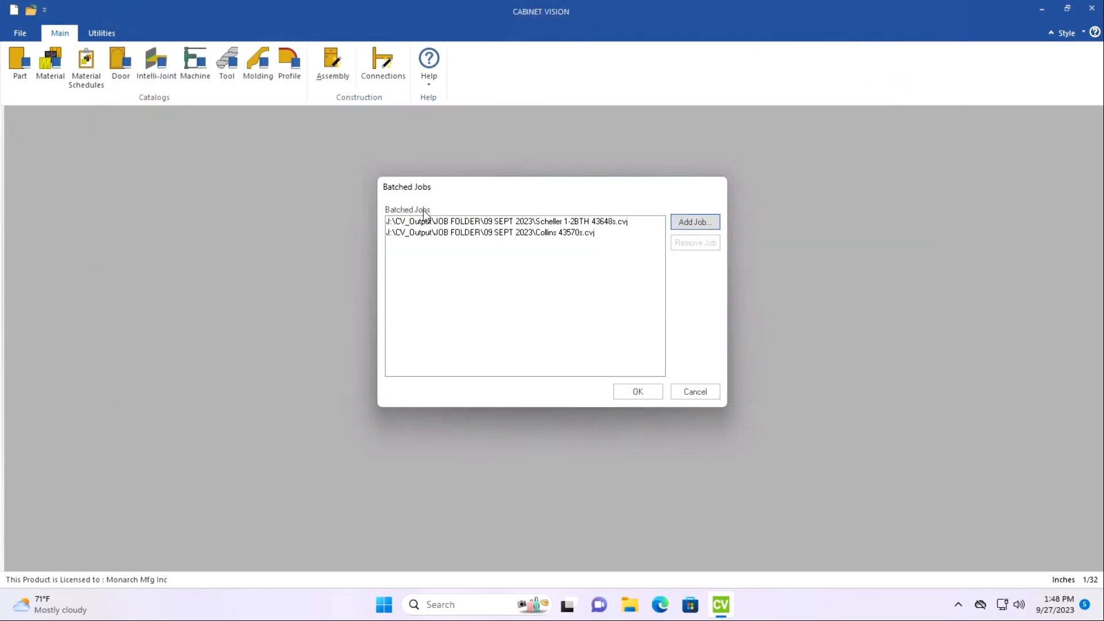
# Add a third job, stored in 07 JULY 2023, to the batch by searching JOB FOLDER for its job number.
pyautogui.click(678, 223)
pyautogui.click(472, 50)
pyautogui.click(894, 50)
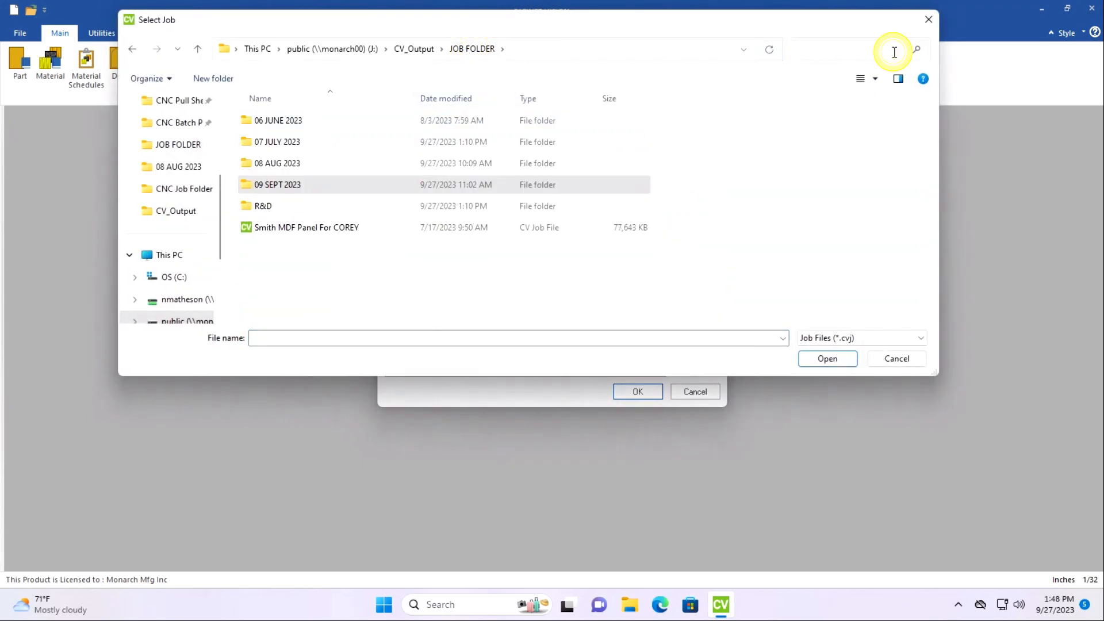
pyautogui.write('43262')
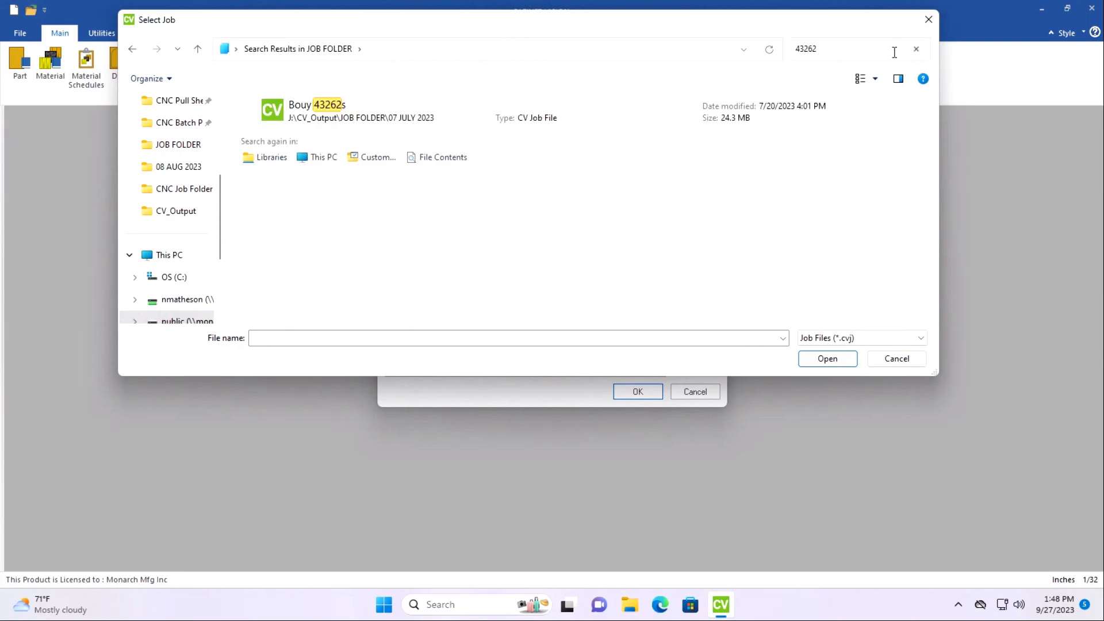
pyautogui.doubleClick(301, 115)
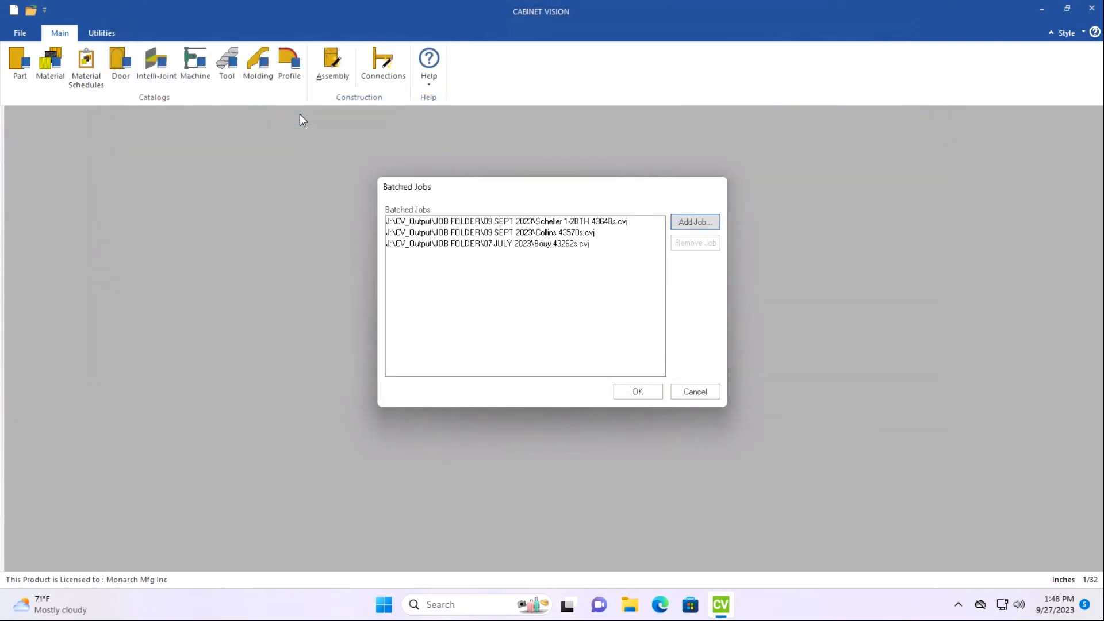
# Add the 2-2GB job from 09 SEPT 2023 by its job number and load the batch.
pyautogui.click(692, 222)
pyautogui.click(460, 50)
pyautogui.click(863, 46)
pyautogui.write('43649')
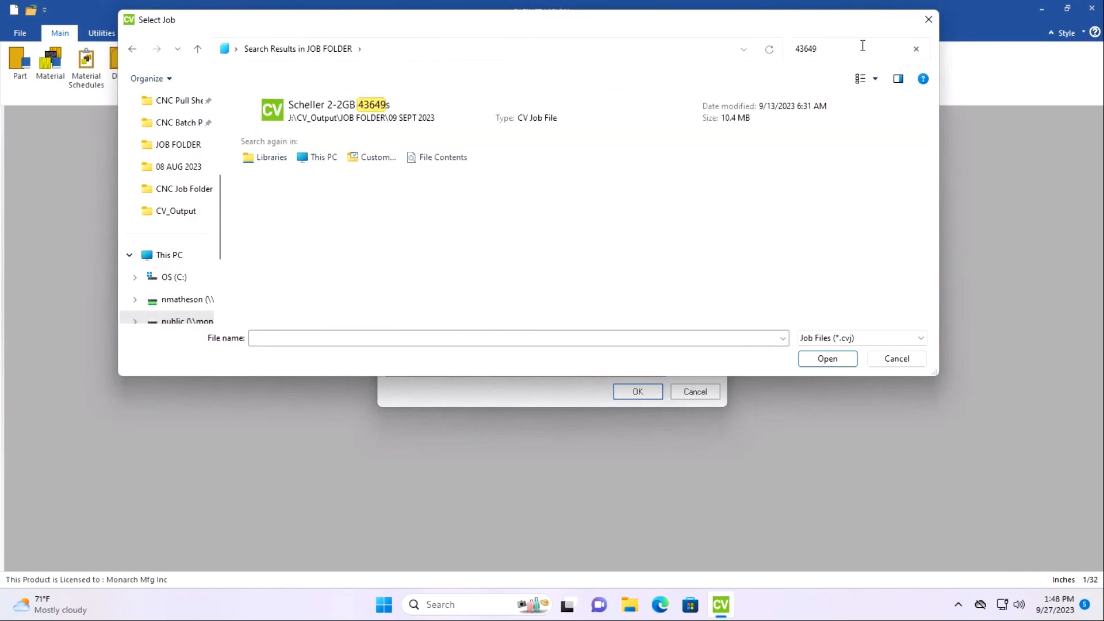
pyautogui.doubleClick(332, 119)
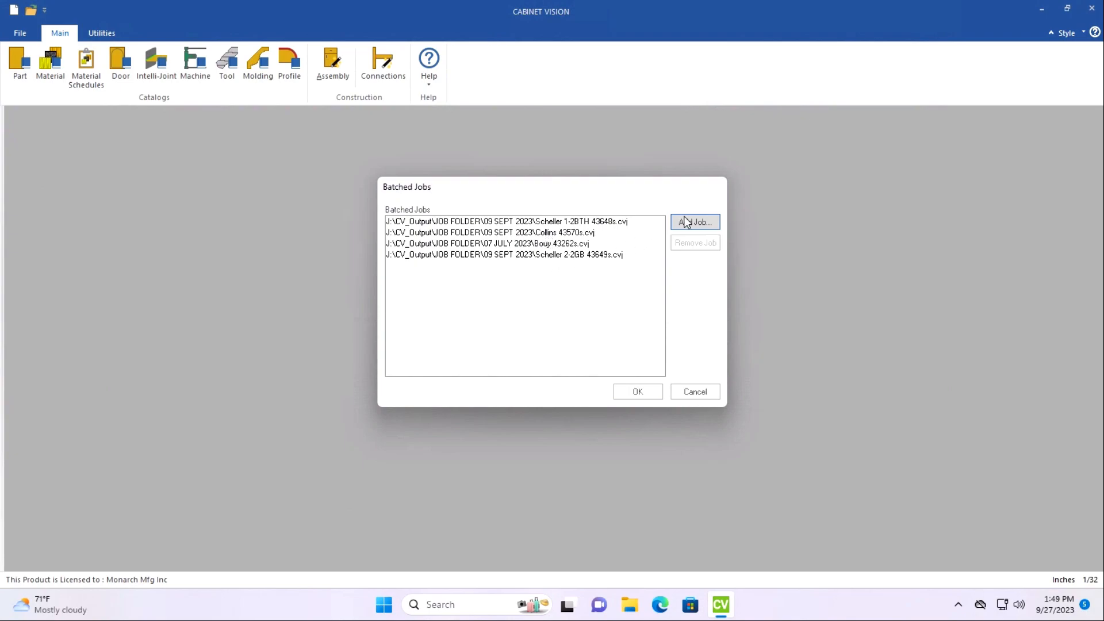
pyautogui.click(645, 391)
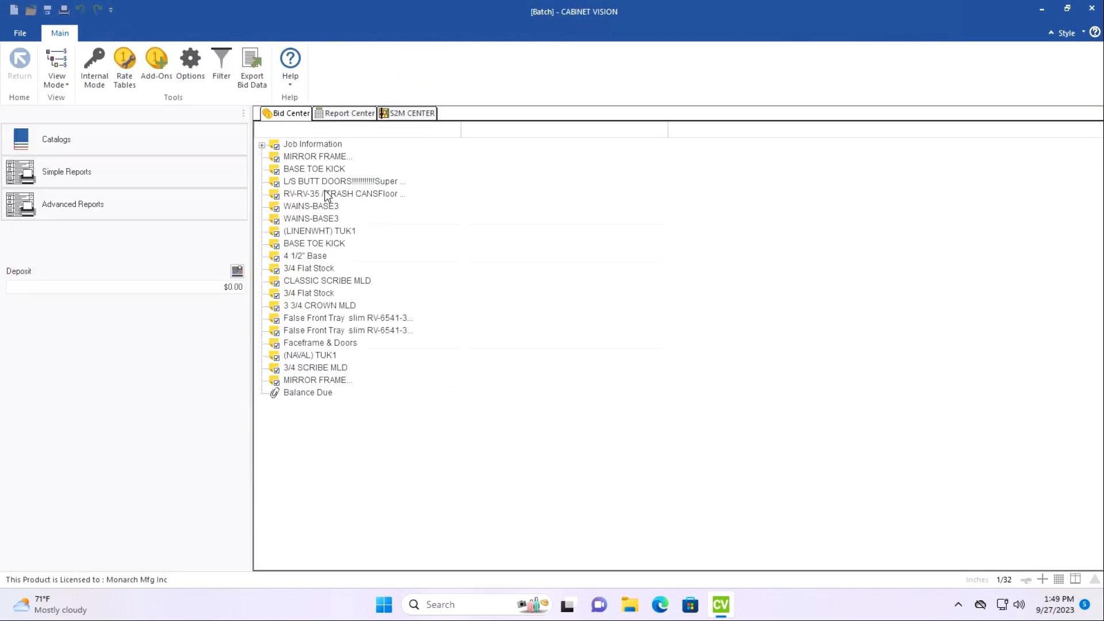
# In the S2M Center, set the primary machine to Biesse CIX - NEST and the secondary machine to Biesse CIX - PARTS.
pyautogui.click(401, 113)
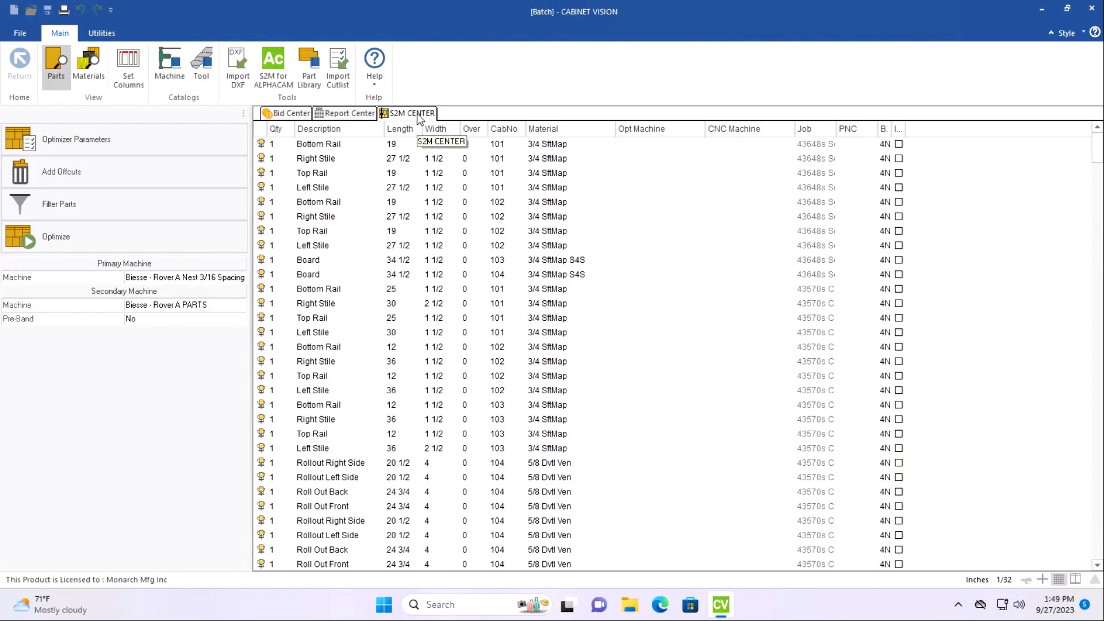
pyautogui.click(240, 279)
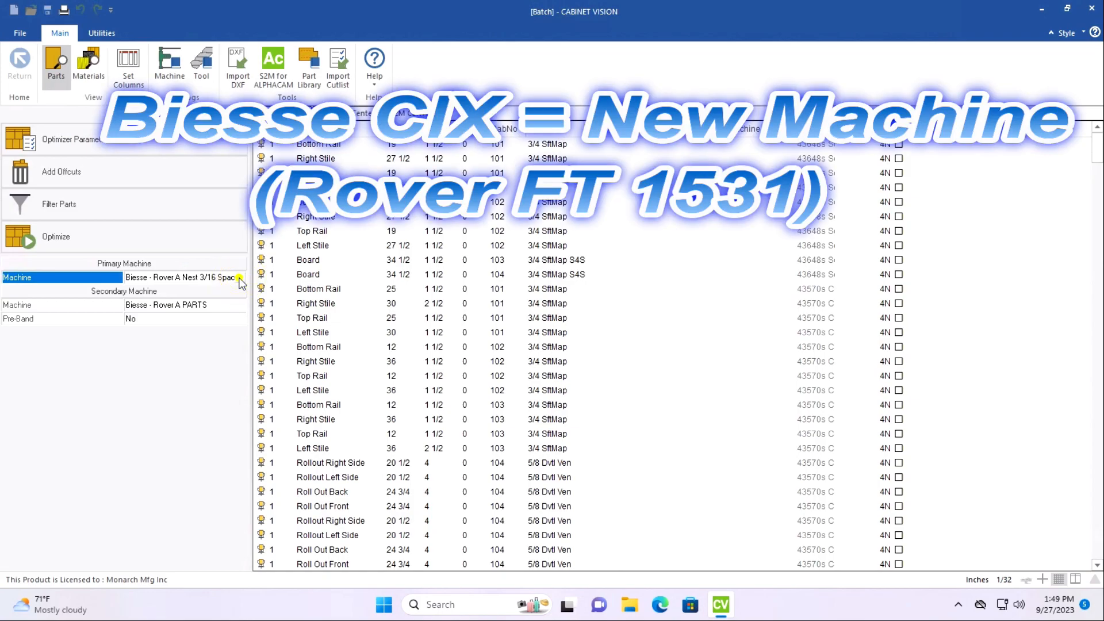
pyautogui.click(240, 280)
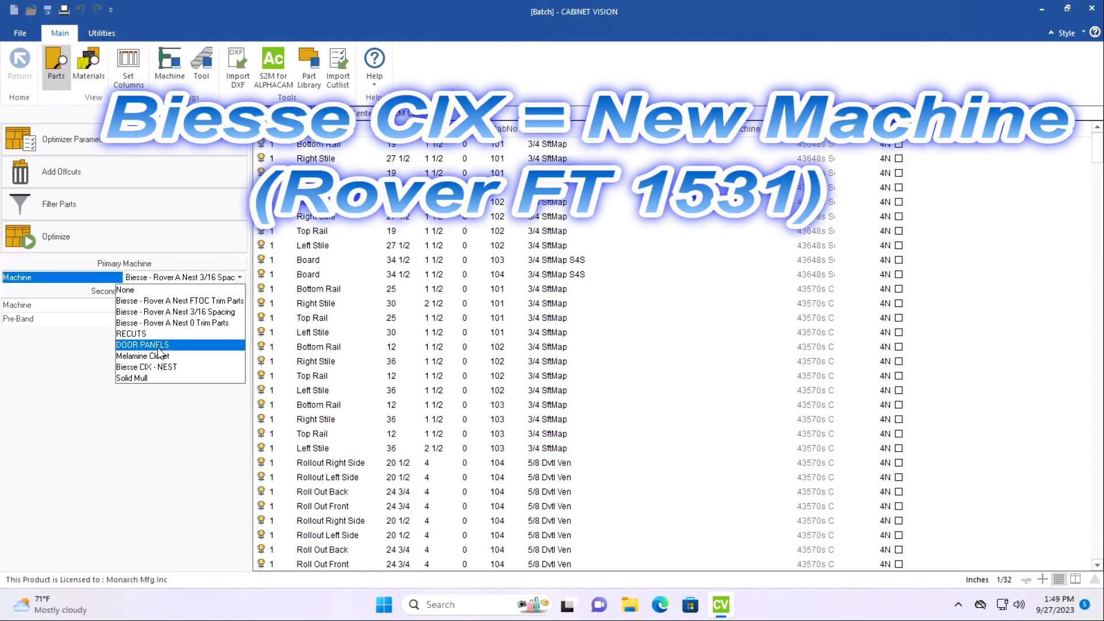
pyautogui.click(166, 370)
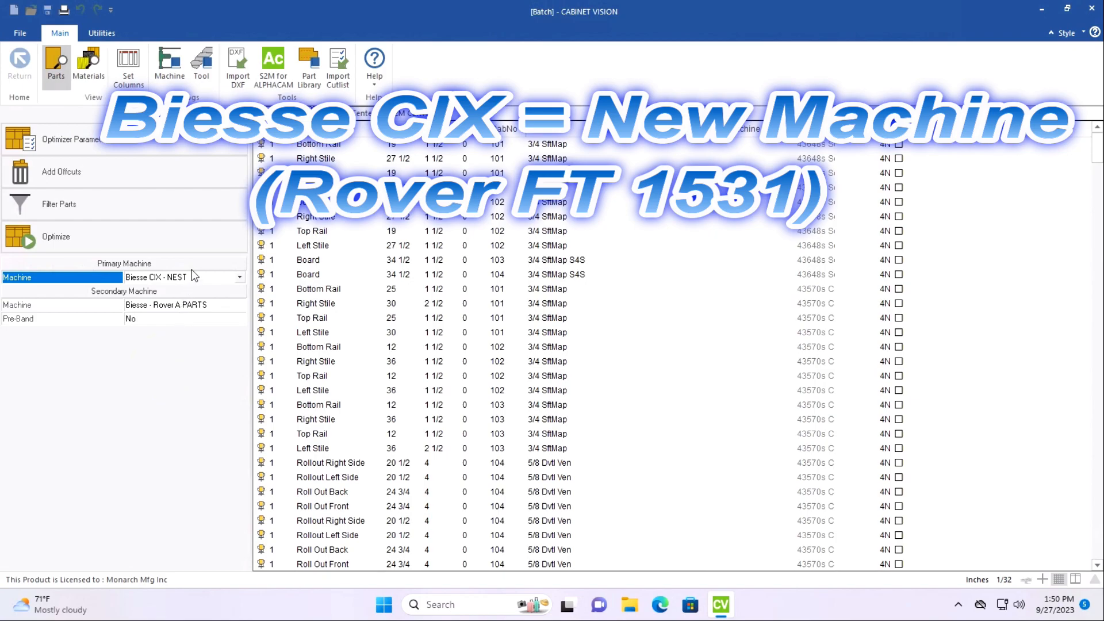
pyautogui.click(205, 306)
pyautogui.click(240, 306)
pyautogui.click(178, 349)
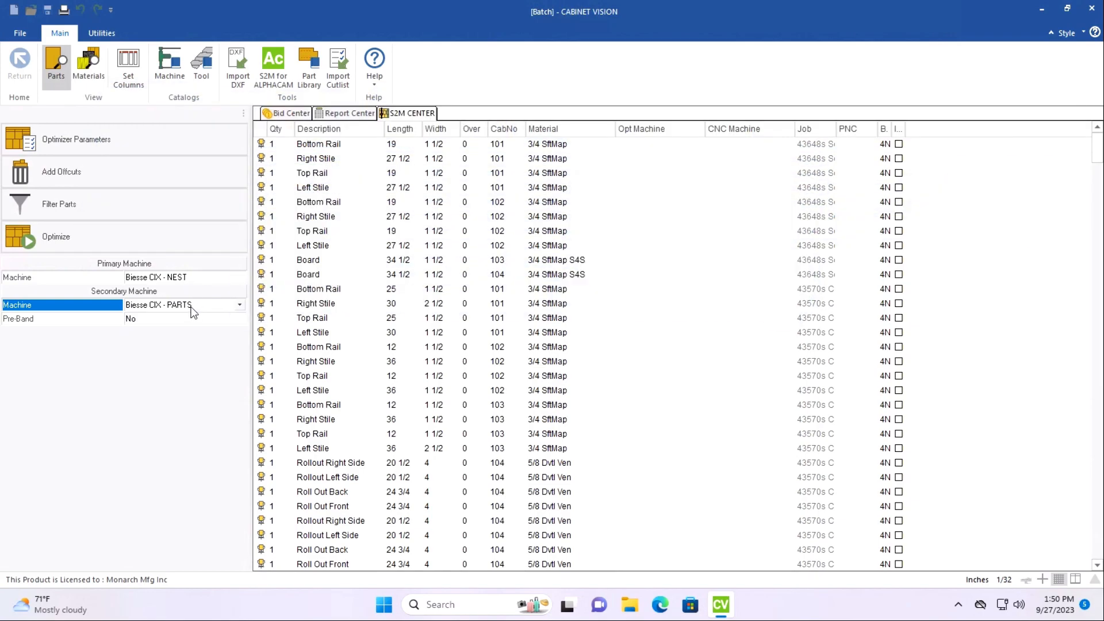
# Filter the parts whose material is Board Stock and remove them from the parts list.
pyautogui.click(164, 200)
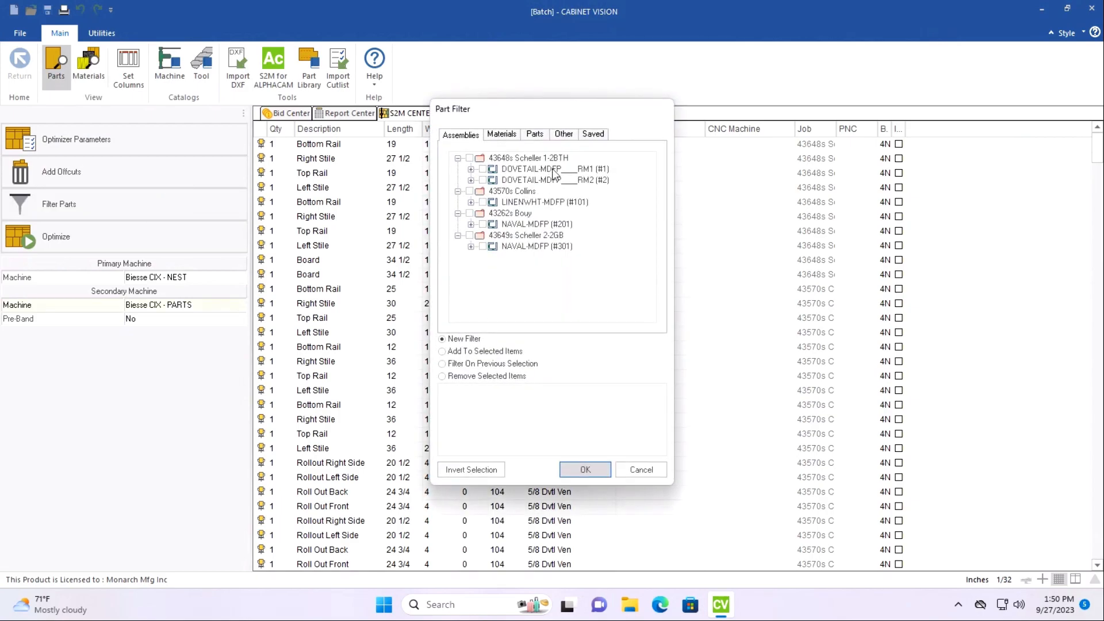
pyautogui.click(500, 135)
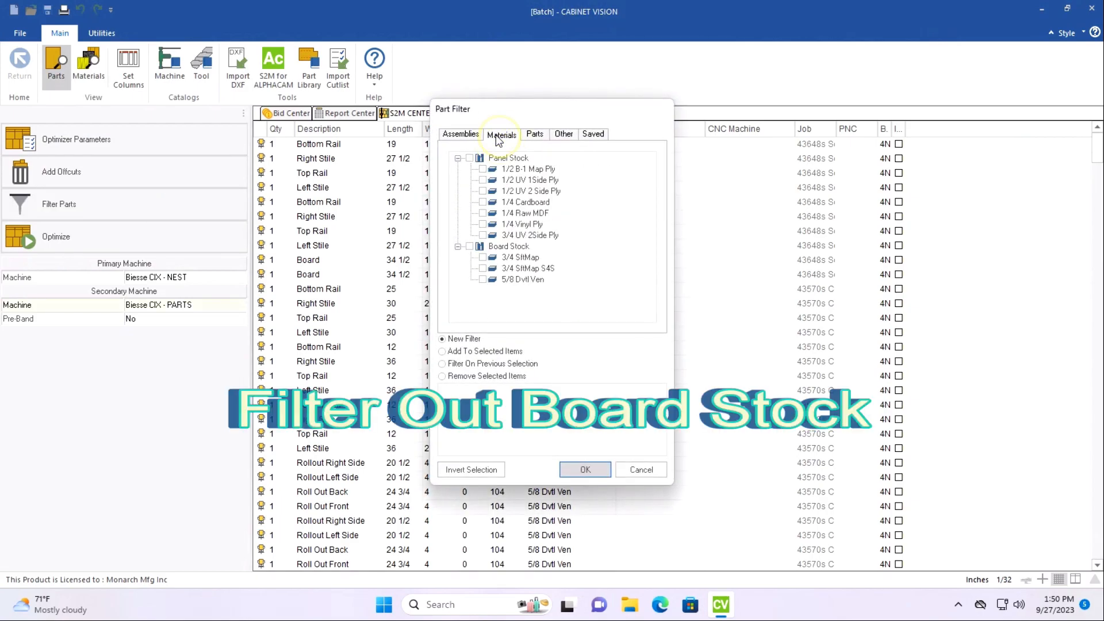
pyautogui.click(468, 246)
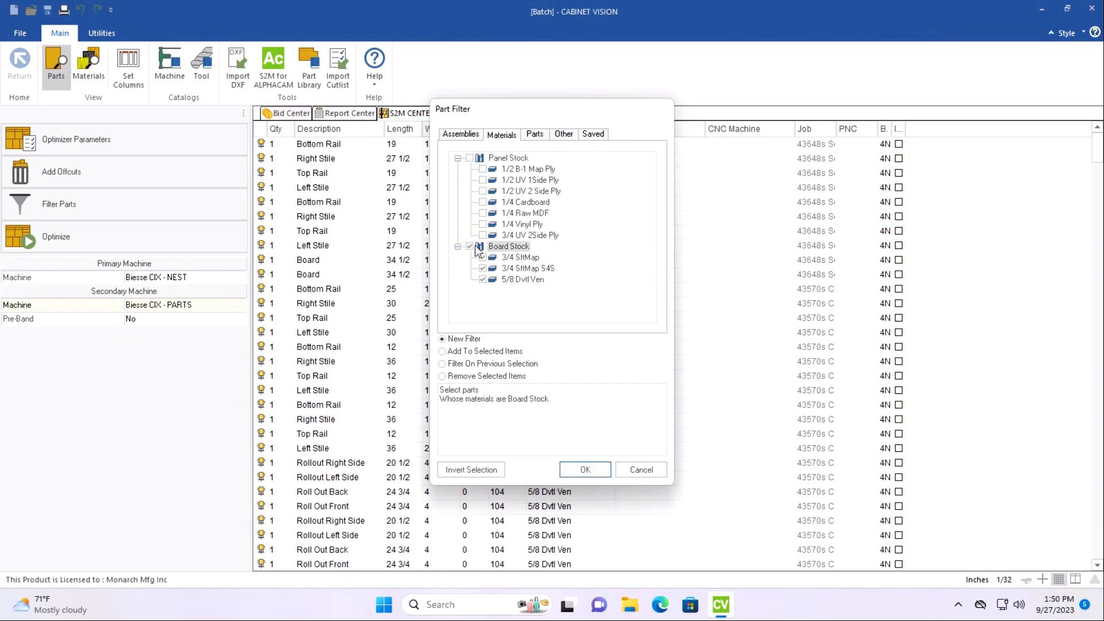
pyautogui.click(585, 470)
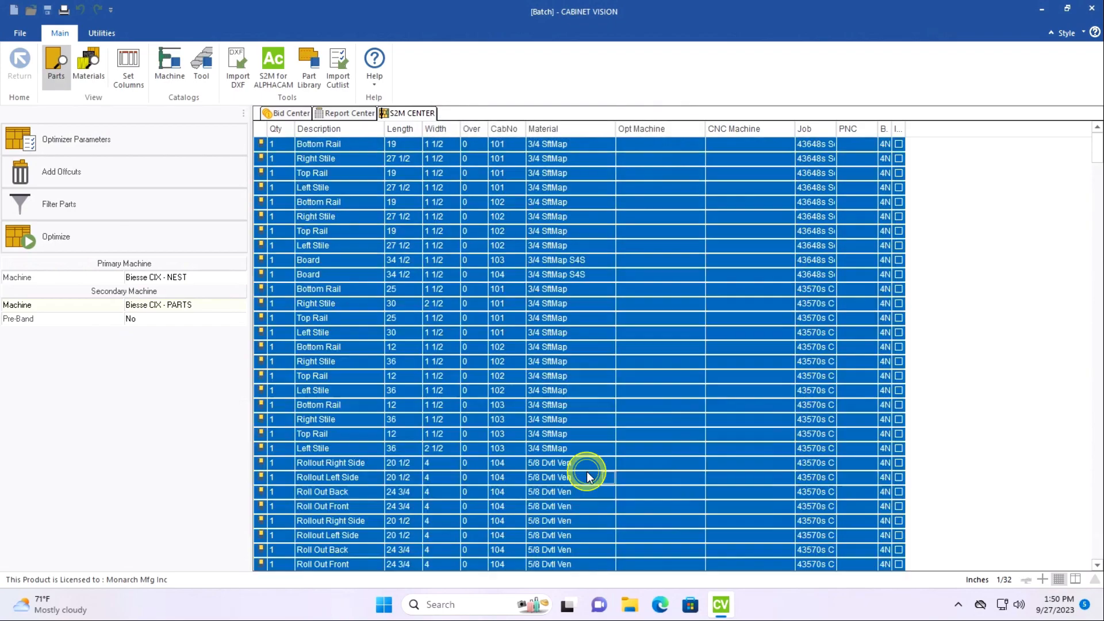
pyautogui.rightClick(347, 251)
pyautogui.click(324, 288)
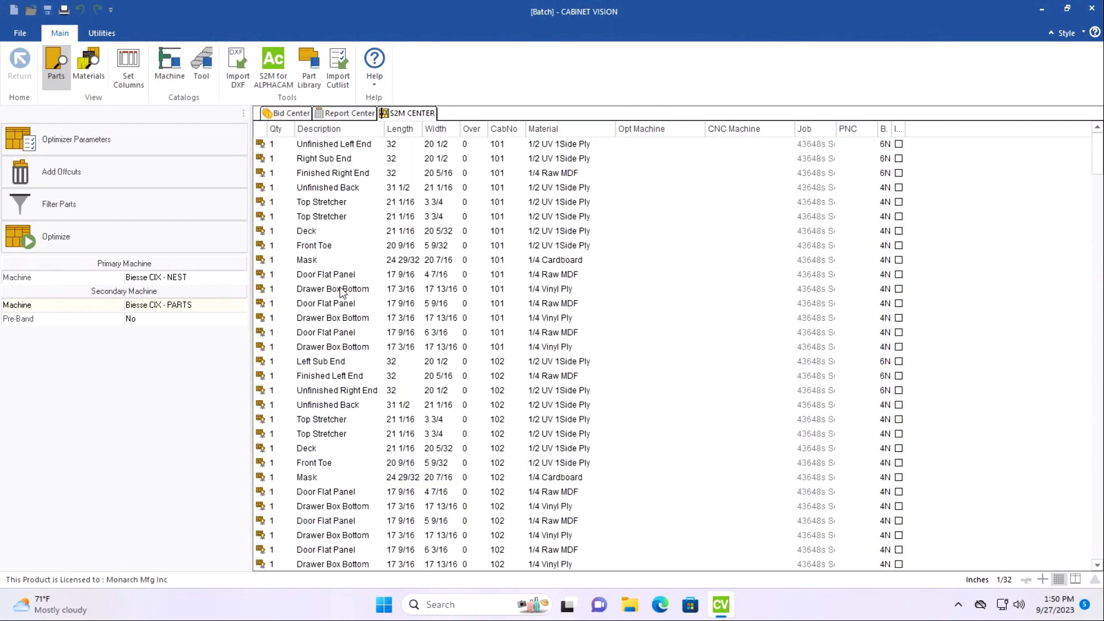
# Filter the parts named Door Flat Panel and remove them from the parts list.
pyautogui.click(177, 202)
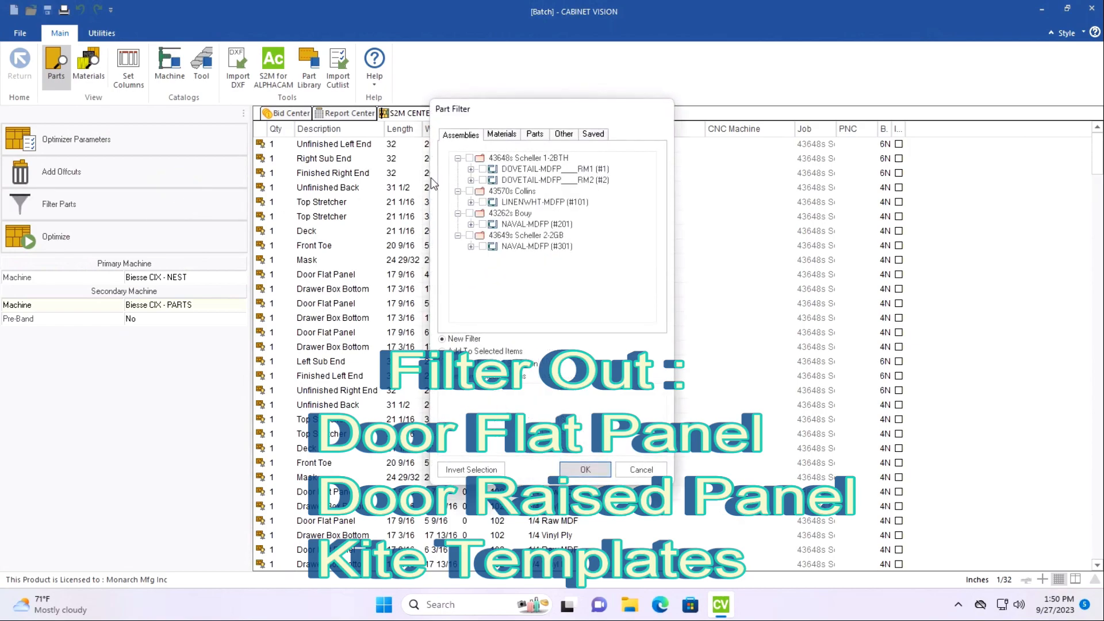
pyautogui.click(535, 136)
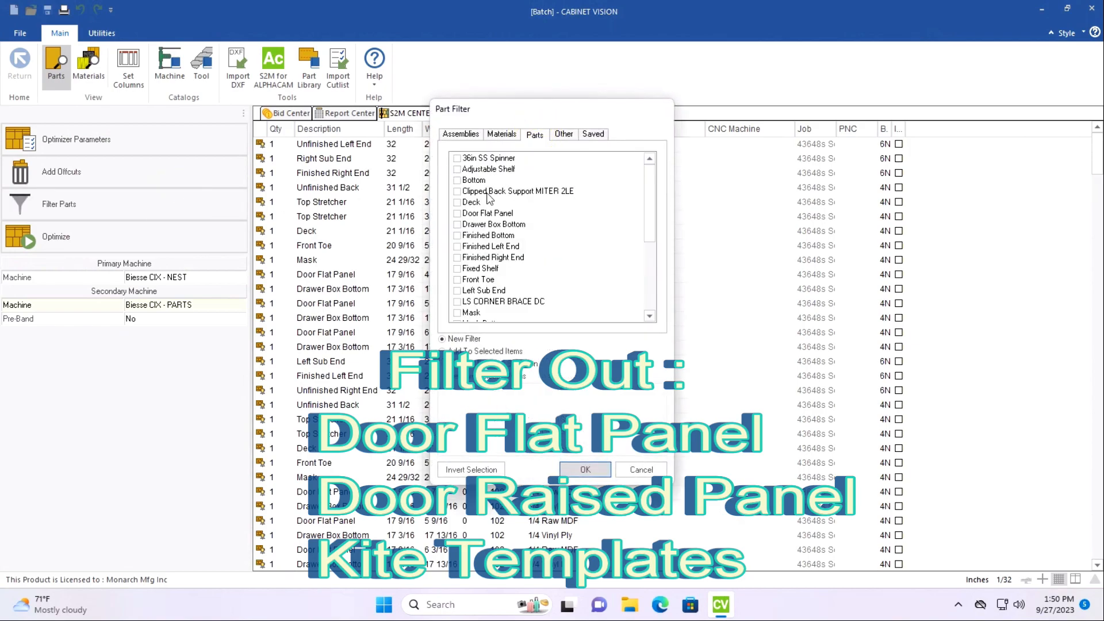
pyautogui.click(459, 214)
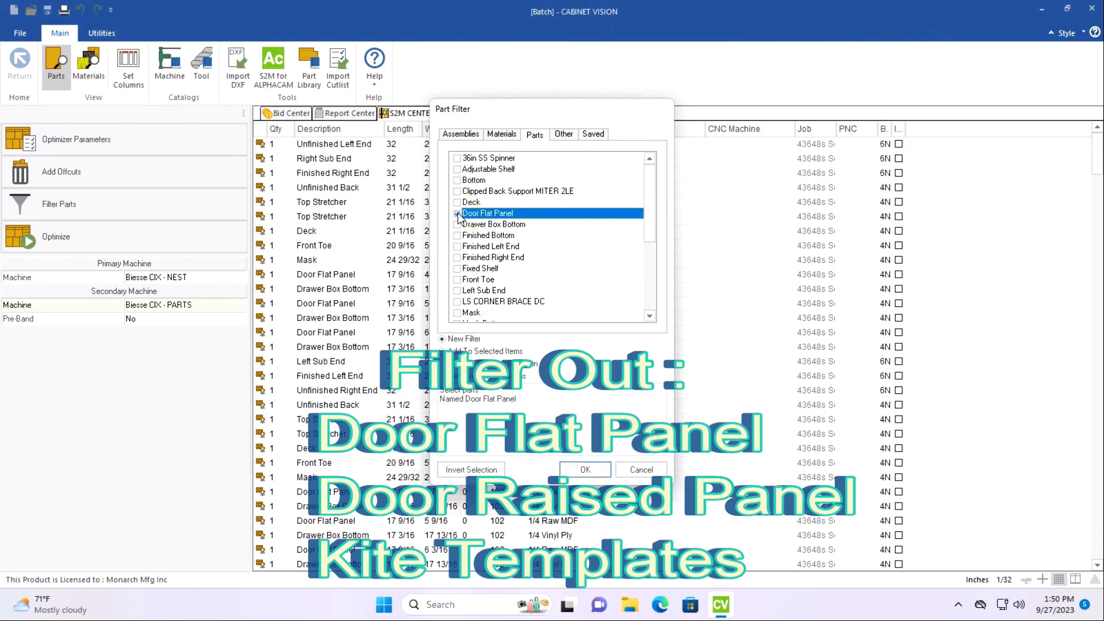
pyautogui.scroll(-1, 467, 217)
pyautogui.scroll(-3, 467, 218)
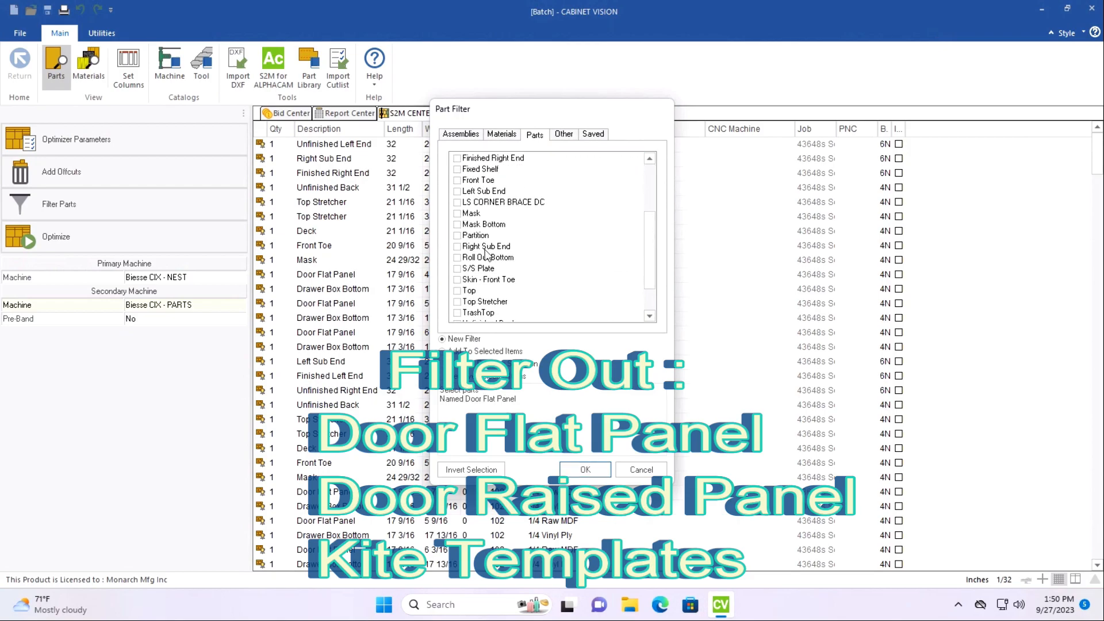
pyautogui.scroll(4, 492, 278)
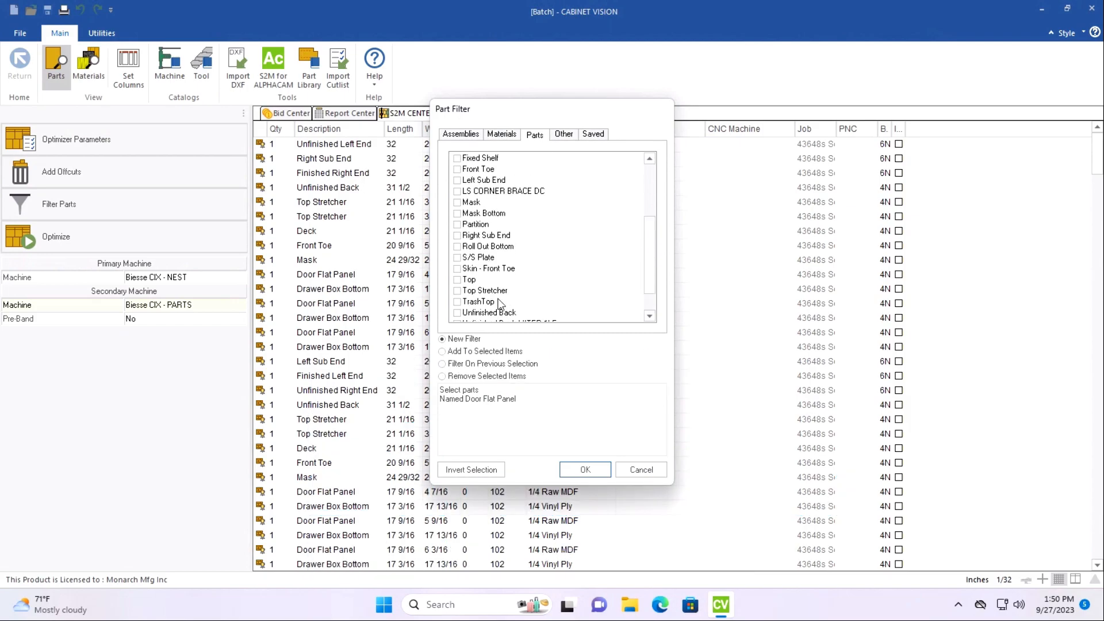
pyautogui.scroll(1, 492, 281)
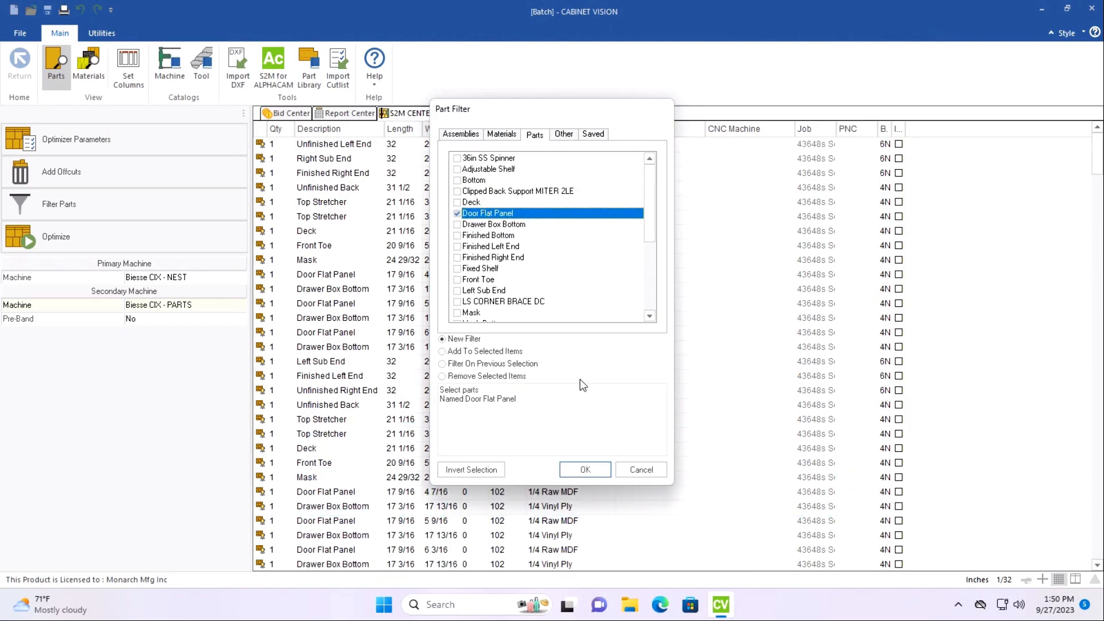
pyautogui.click(589, 471)
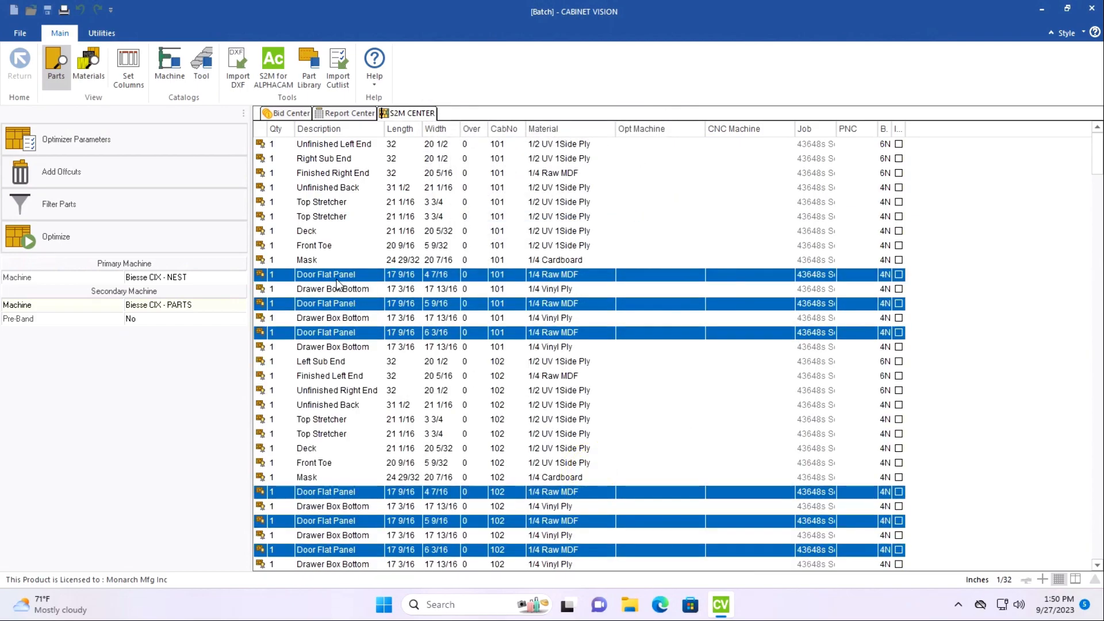
pyautogui.rightClick(339, 275)
pyautogui.click(317, 315)
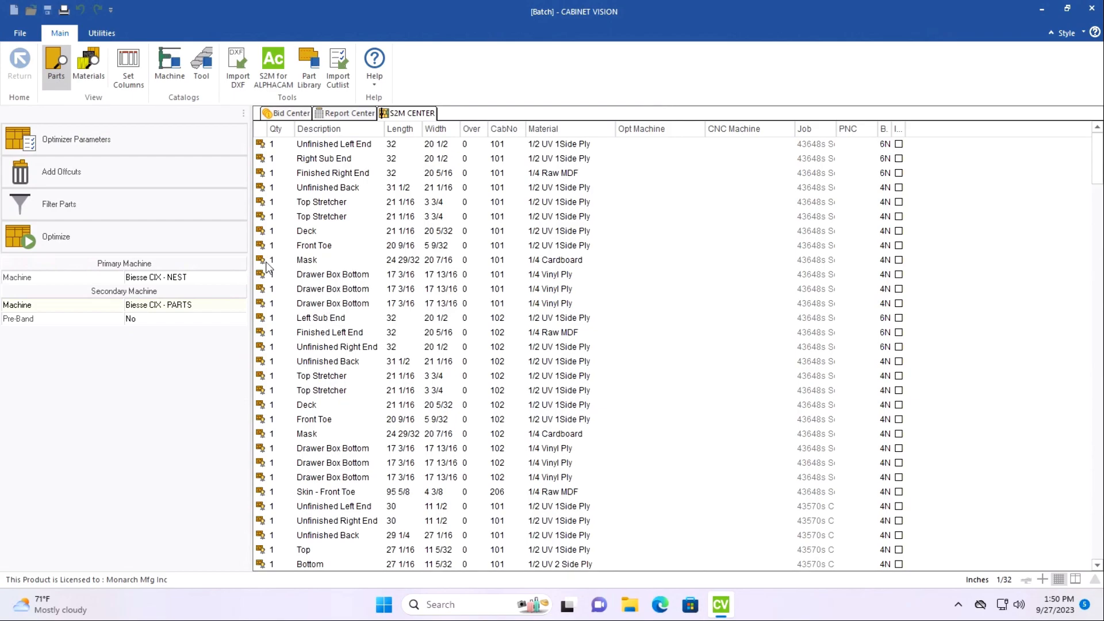
# Select all parts made of 1/2 UV 1Side Ply with the part filter and optimize them.
pyautogui.click(111, 218)
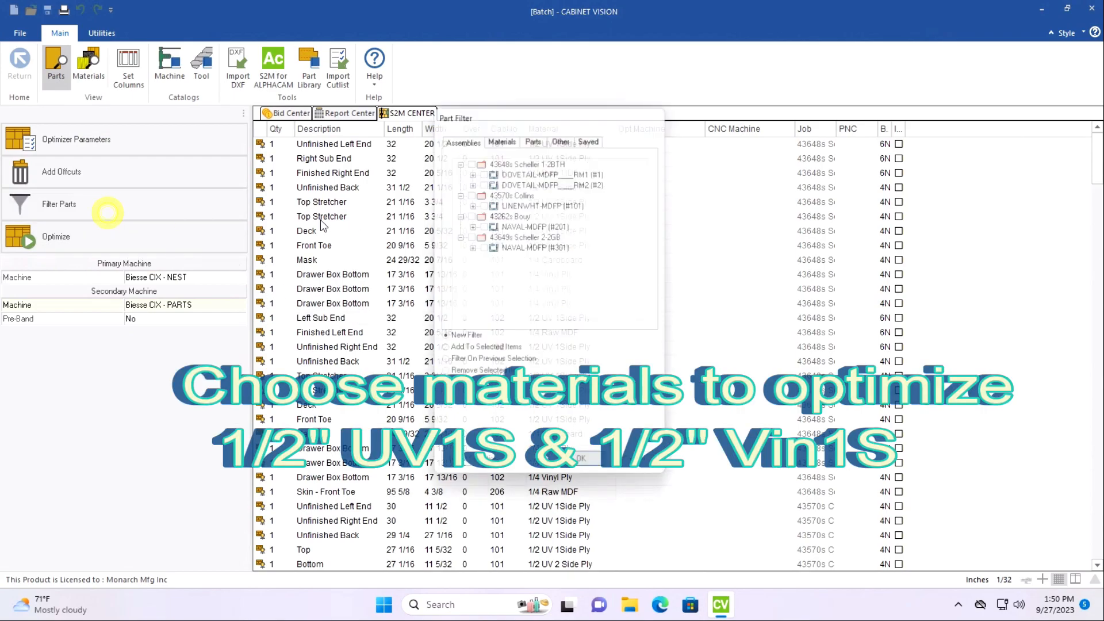
pyautogui.click(502, 134)
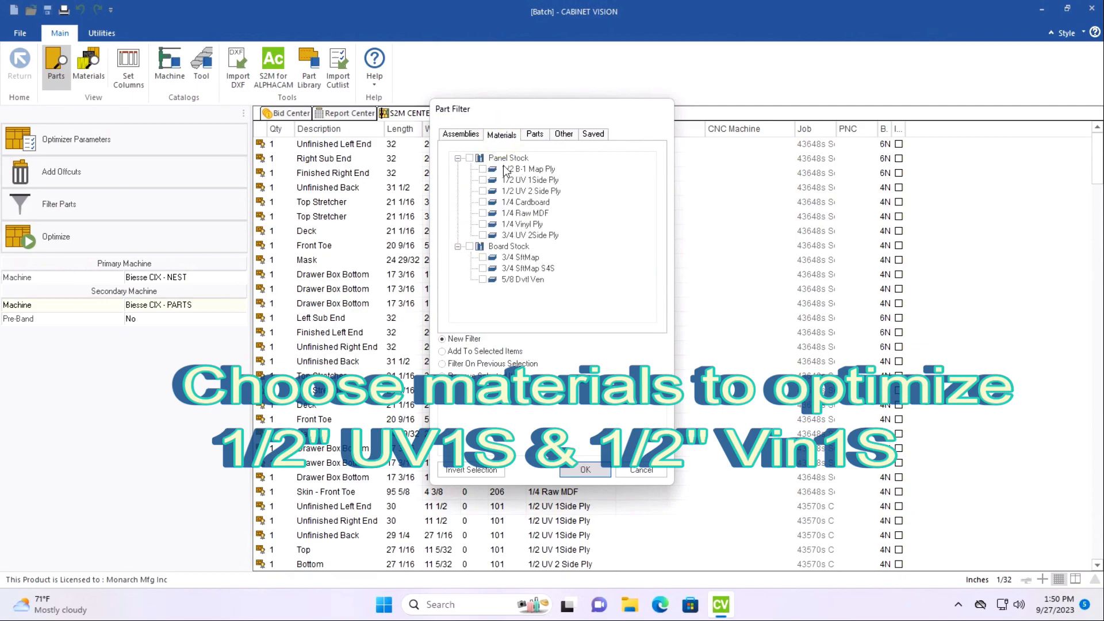
pyautogui.click(483, 180)
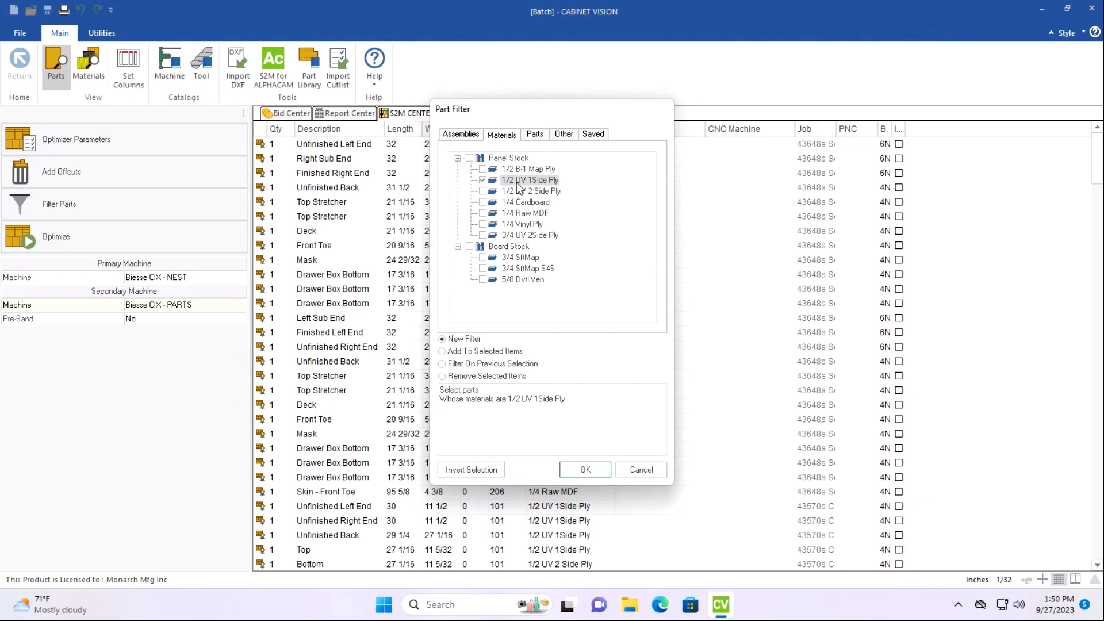
pyautogui.click(585, 472)
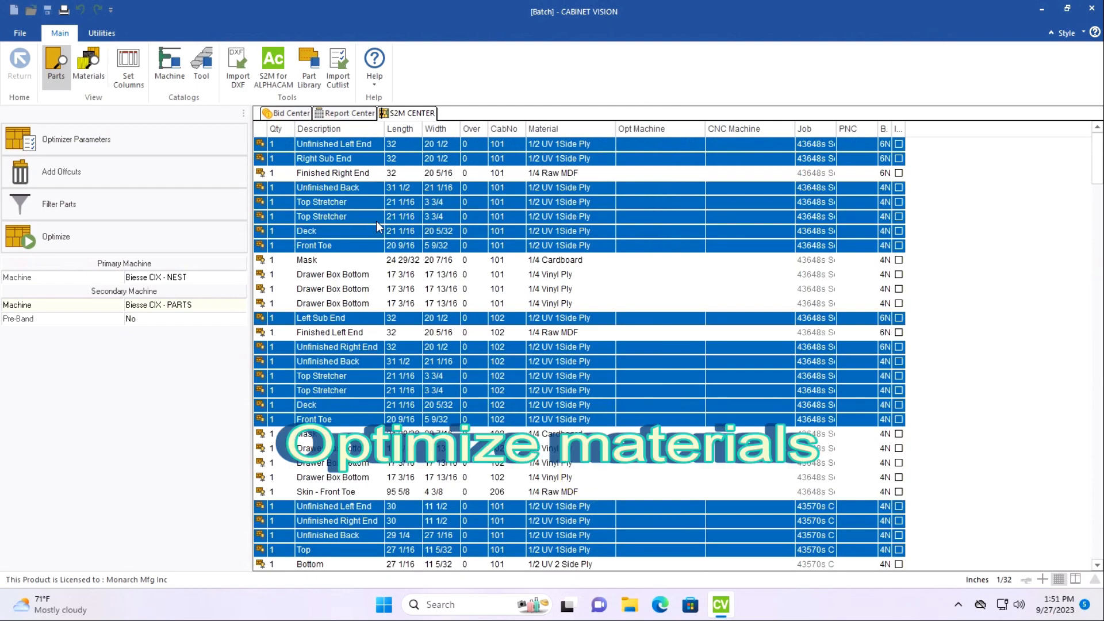
pyautogui.click(79, 243)
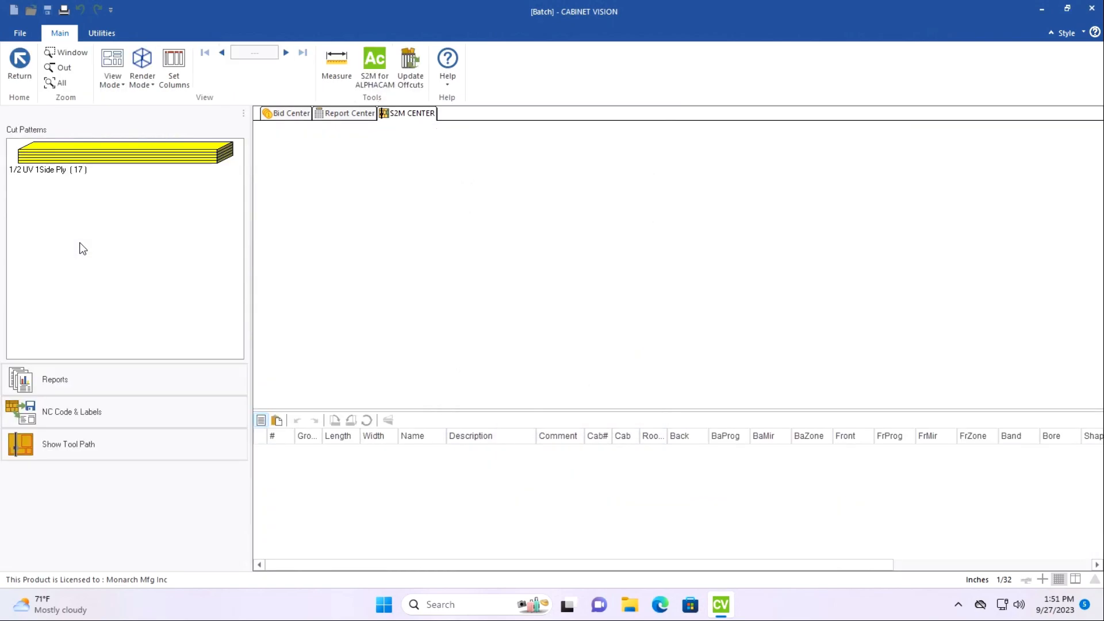
# Examine the part layout on every 1/2 UV 1Side Ply cut pattern, from the first sheet to the last.
pyautogui.click(158, 163)
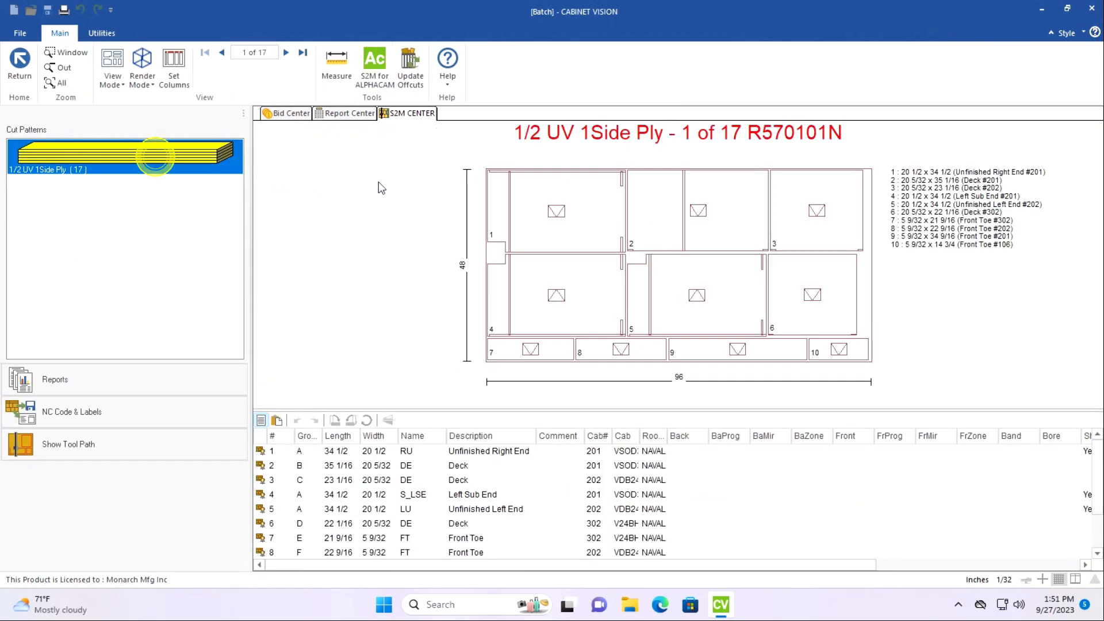
pyautogui.click(287, 51)
pyautogui.click(287, 52)
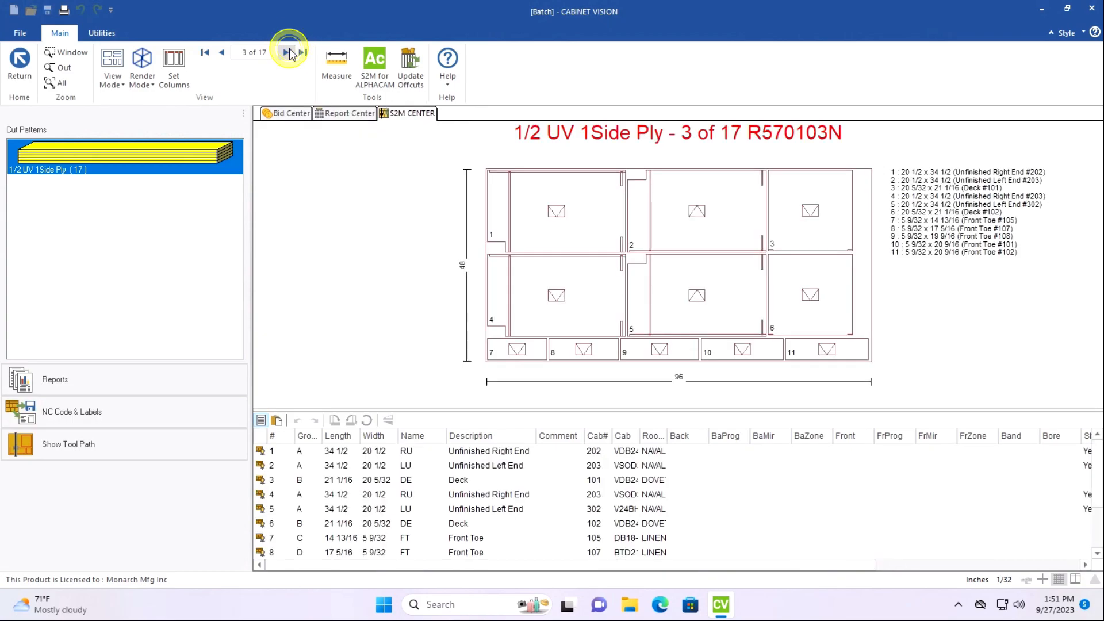
pyautogui.click(287, 52)
pyautogui.click(287, 52)
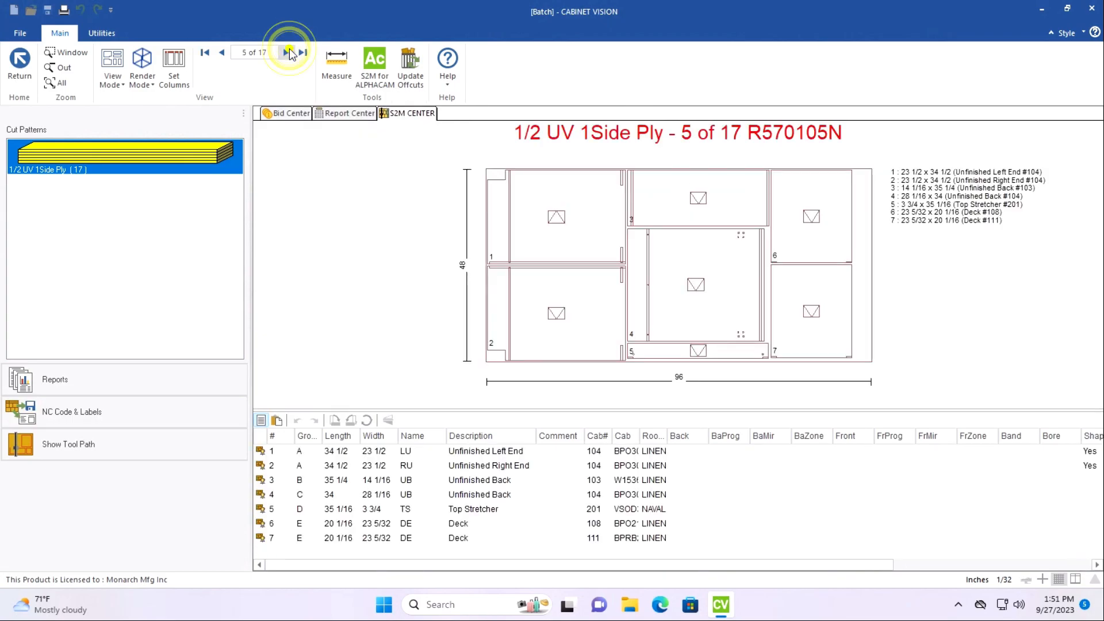
pyautogui.click(287, 52)
pyautogui.click(287, 52)
pyautogui.click(289, 49)
pyautogui.click(289, 50)
pyautogui.click(289, 50)
pyautogui.click(289, 50)
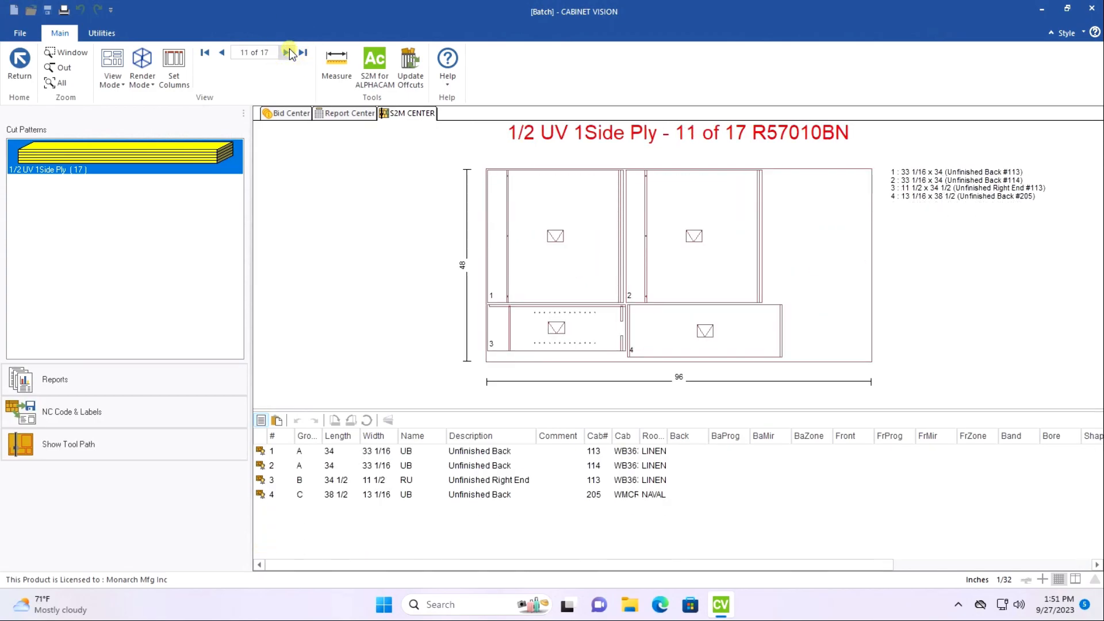
pyautogui.click(288, 51)
pyautogui.click(288, 51)
pyautogui.click(287, 52)
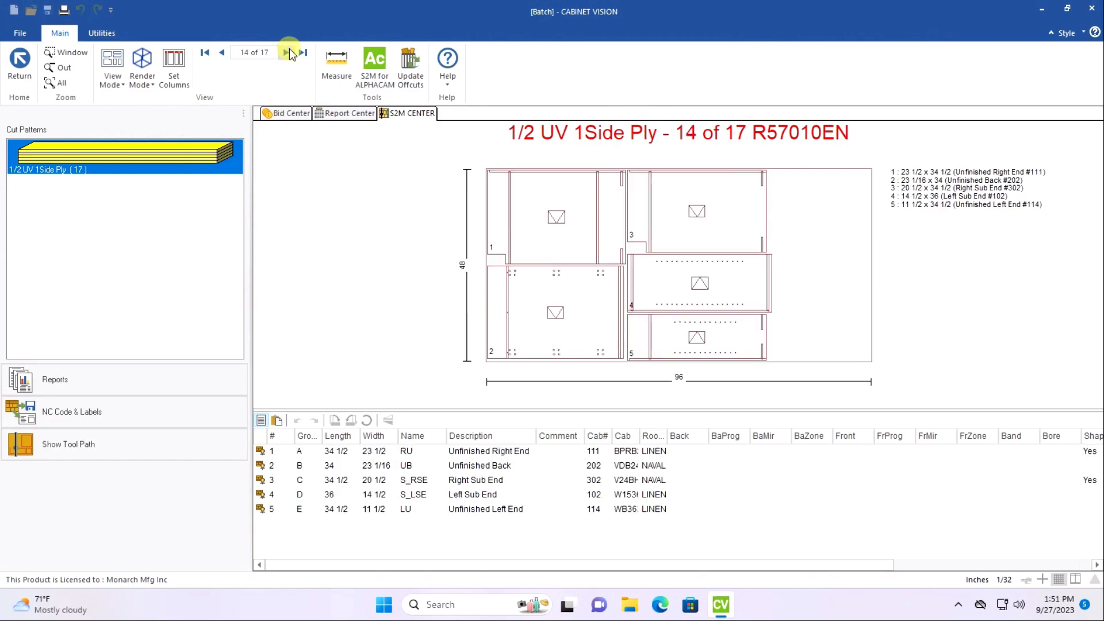
pyautogui.click(289, 50)
pyautogui.click(289, 51)
pyautogui.click(289, 51)
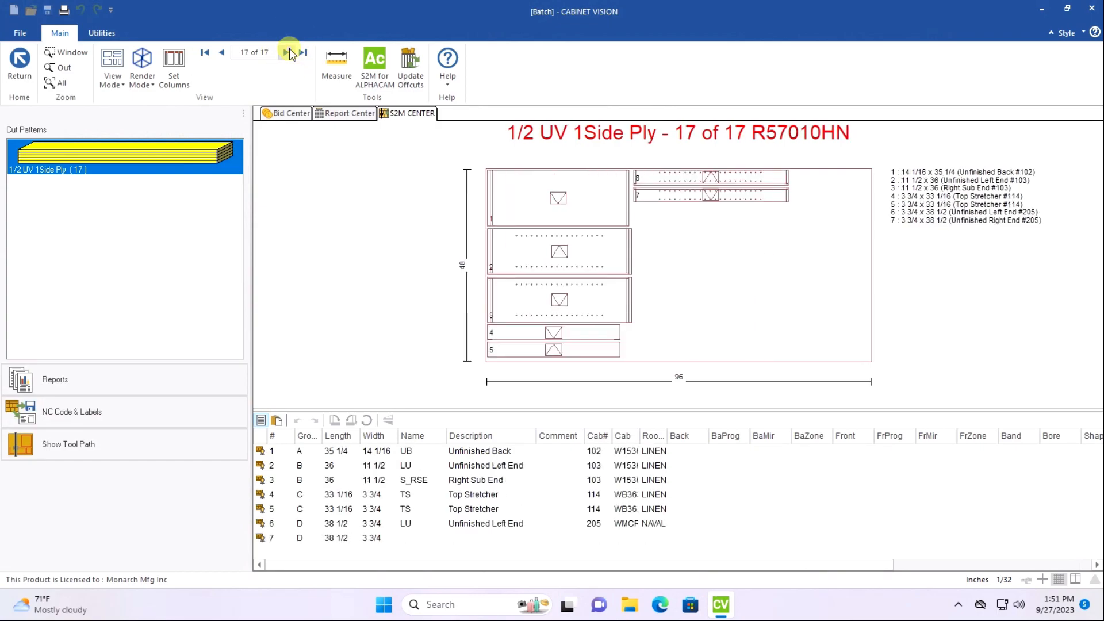
# On the last sheet, reposition the Unfinished Left End and Unfinished Right End of cabinet 205 one below the other, close beside part 1.
pyautogui.moveTo(657, 199); pyautogui.dragTo(682, 250)
pyautogui.moveTo(664, 178)
pyautogui.mouseDown()
pyautogui.moveTo(674, 205)
pyautogui.moveTo(661, 180)
pyautogui.mouseUp()
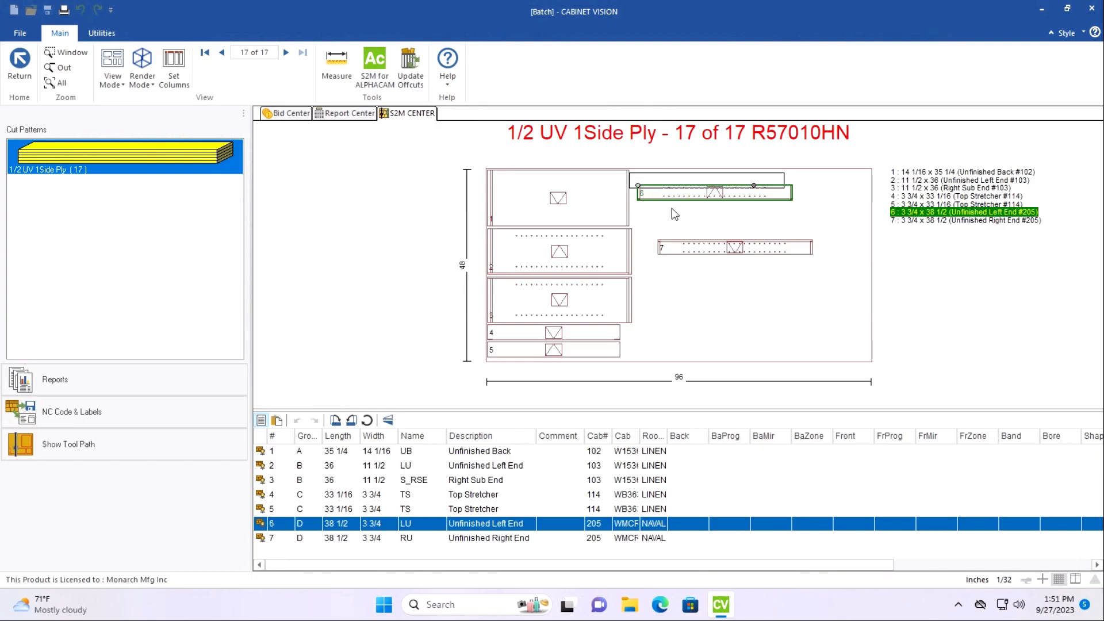
pyautogui.moveTo(697, 258); pyautogui.dragTo(652, 199)
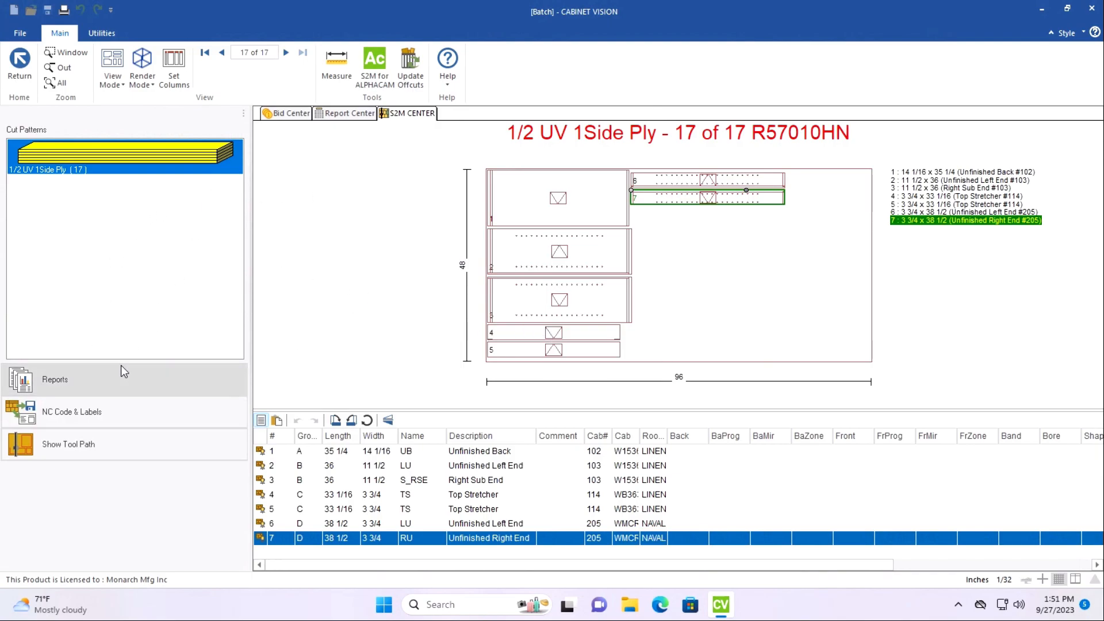
pyautogui.click(393, 271)
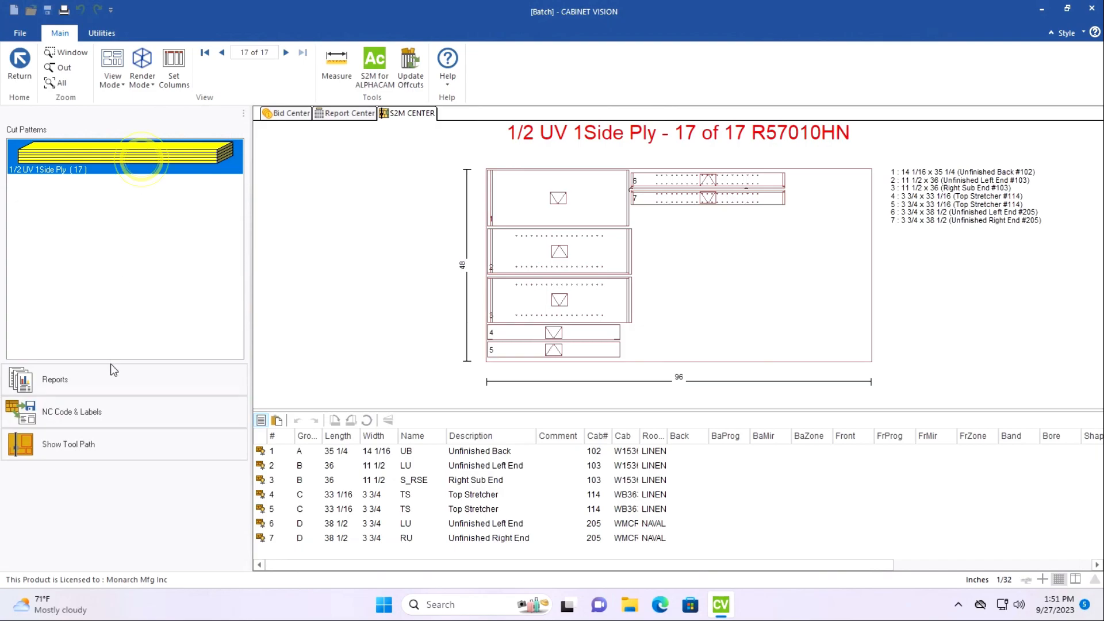
# Start the NC code and label output and set the +Label job name to the first through last customer jobs followed by "New Machine".
pyautogui.click(103, 412)
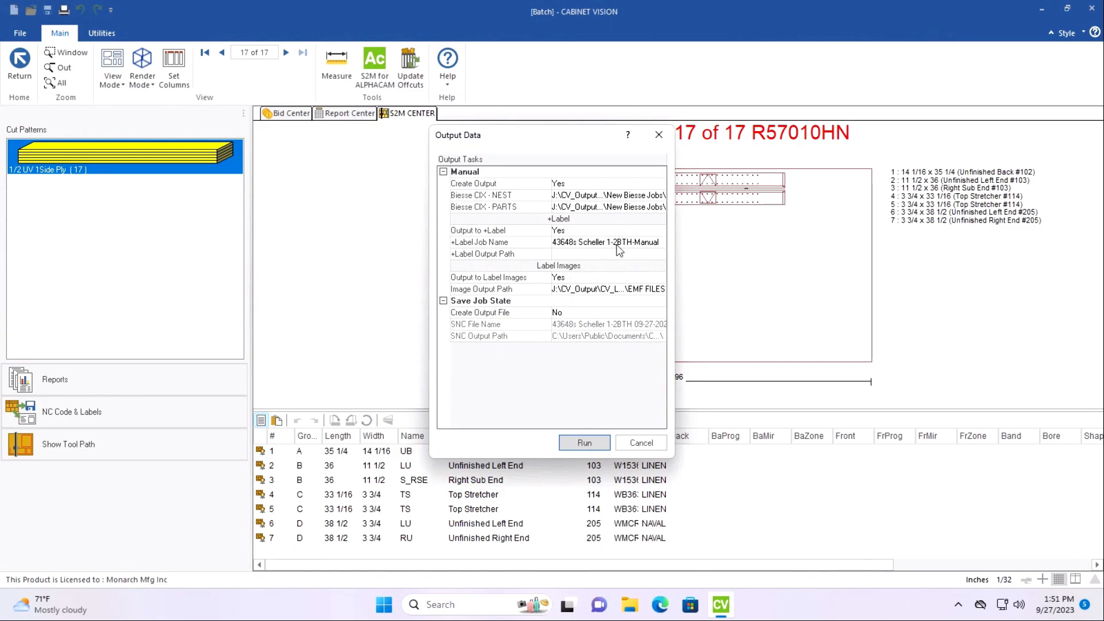
pyautogui.click(578, 240)
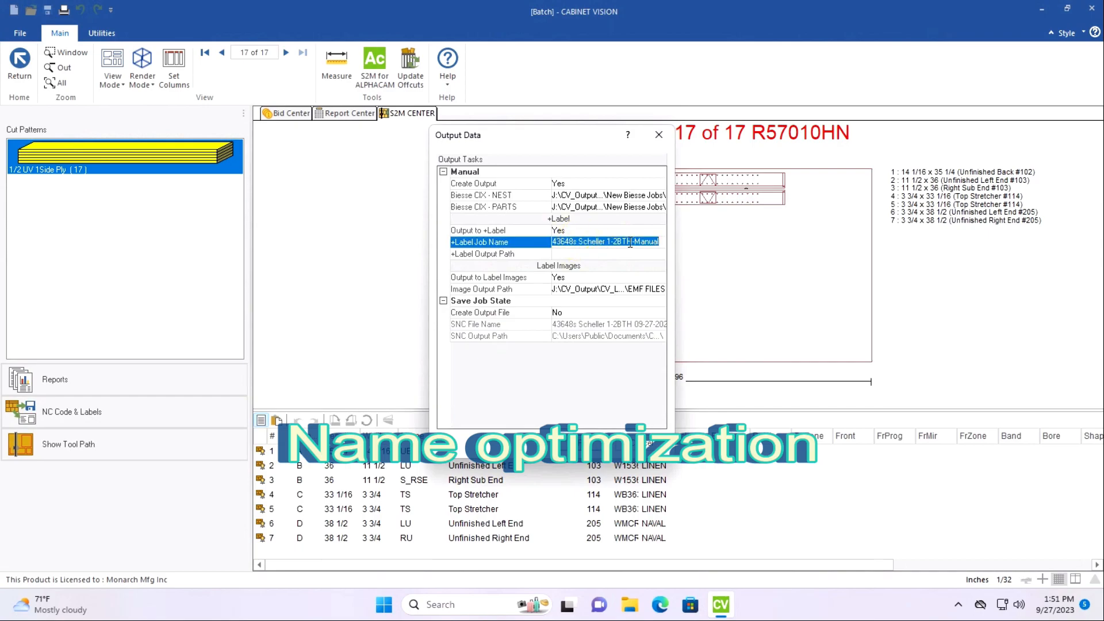
pyautogui.moveTo(632, 241); pyautogui.dragTo(528, 248)
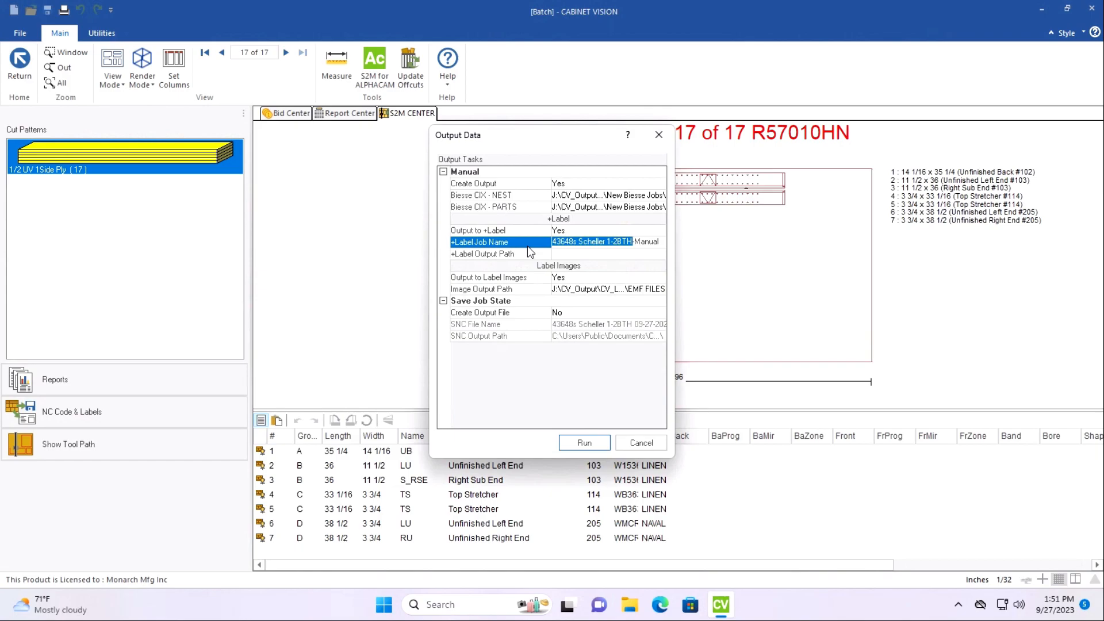
pyautogui.write('Sch')
pyautogui.write('eller')
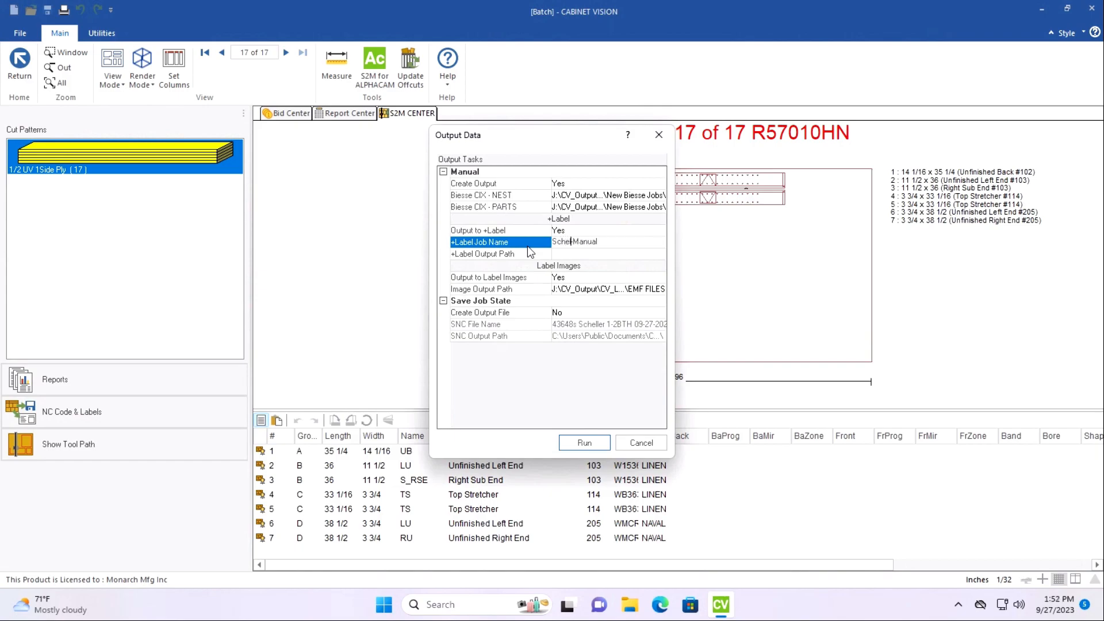
pyautogui.write(' 1 th-')
pyautogui.write('rough ')
pyautogui.write('Scheller ')
pyautogui.write('2 New')
pyautogui.write(' Machine')
# Copy the +Label job name, run the CNC output and enter the copied name as the worklist name.
pyautogui.moveTo(663, 246); pyautogui.dragTo(532, 253)
pyautogui.hotkey('ctrl', 'c')
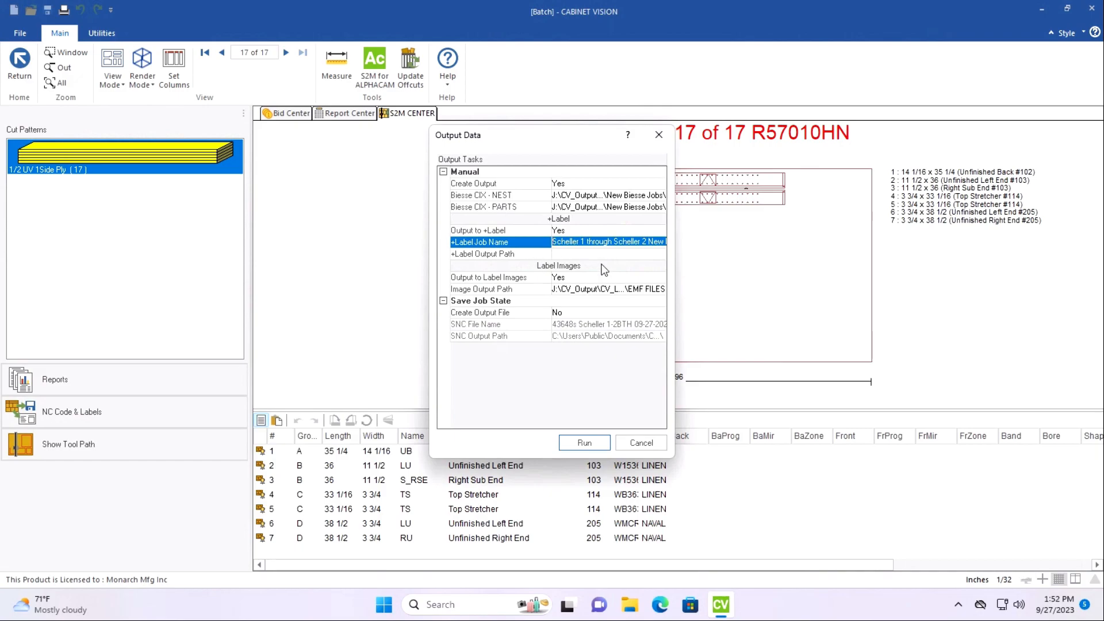
pyautogui.click(586, 445)
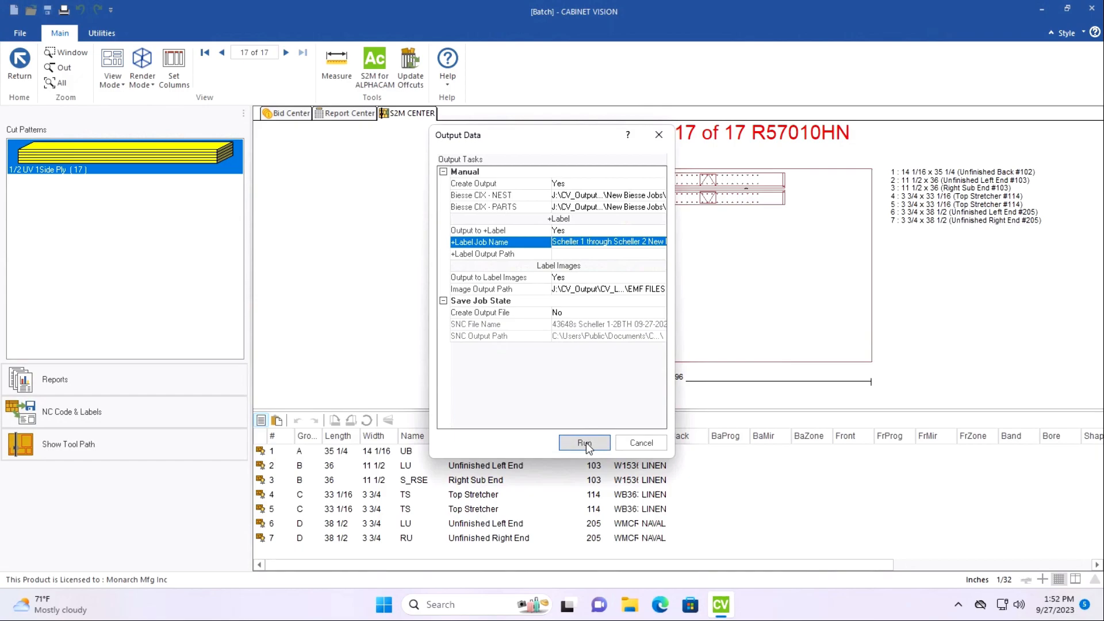
pyautogui.click(586, 443)
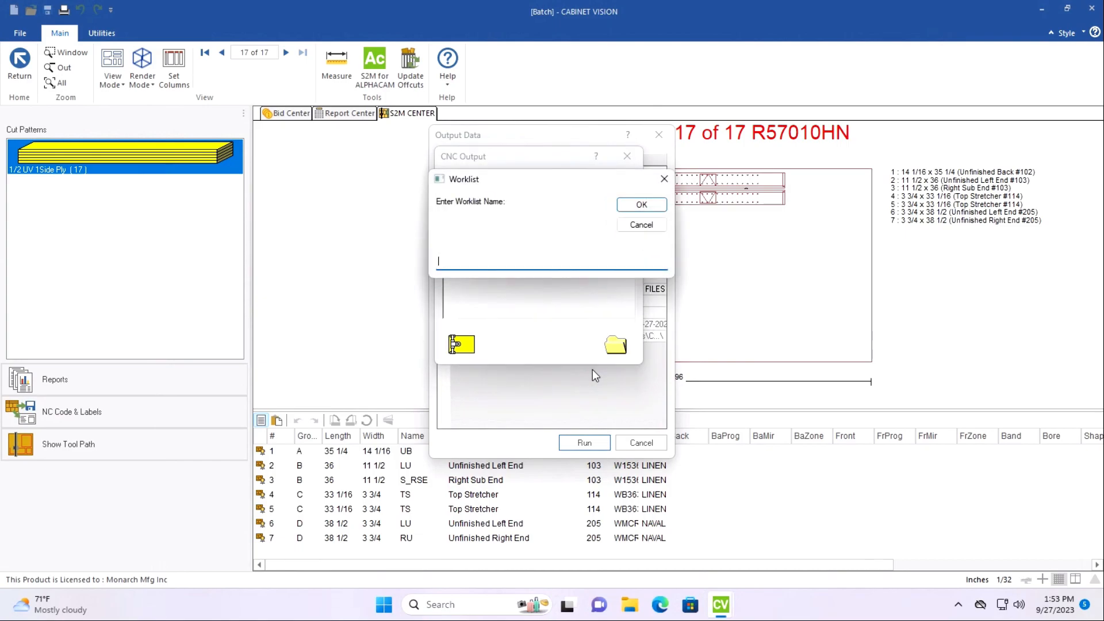
pyautogui.hotkey('ctrl', 'v')
pyautogui.click(641, 204)
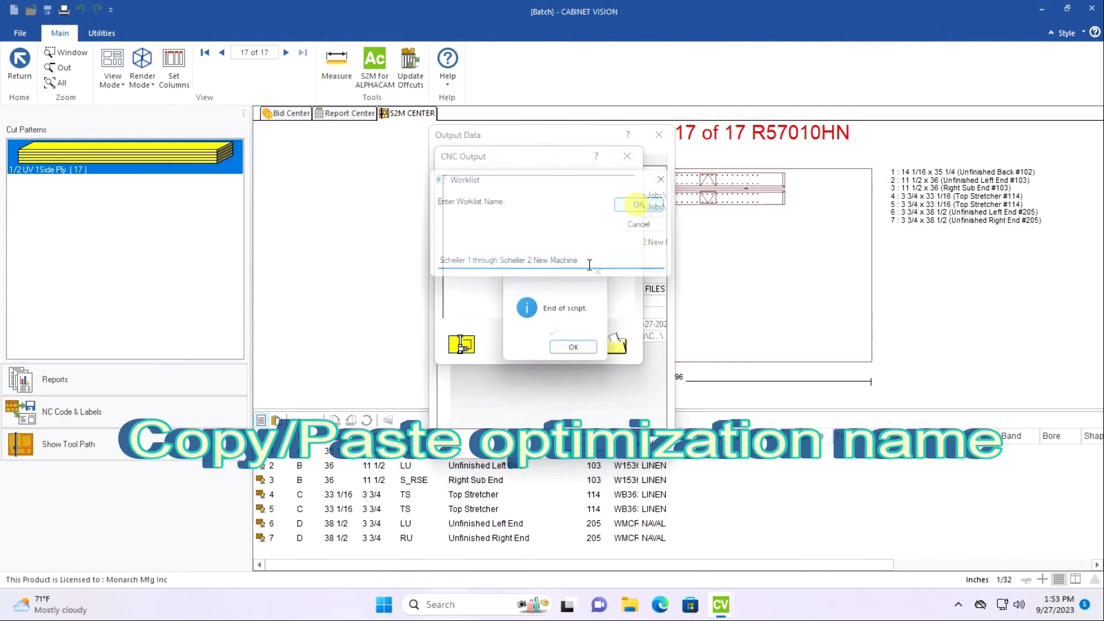
# Enter the copied job name at the repeated worklist name request and finish the CNC and label output.
pyautogui.click(579, 351)
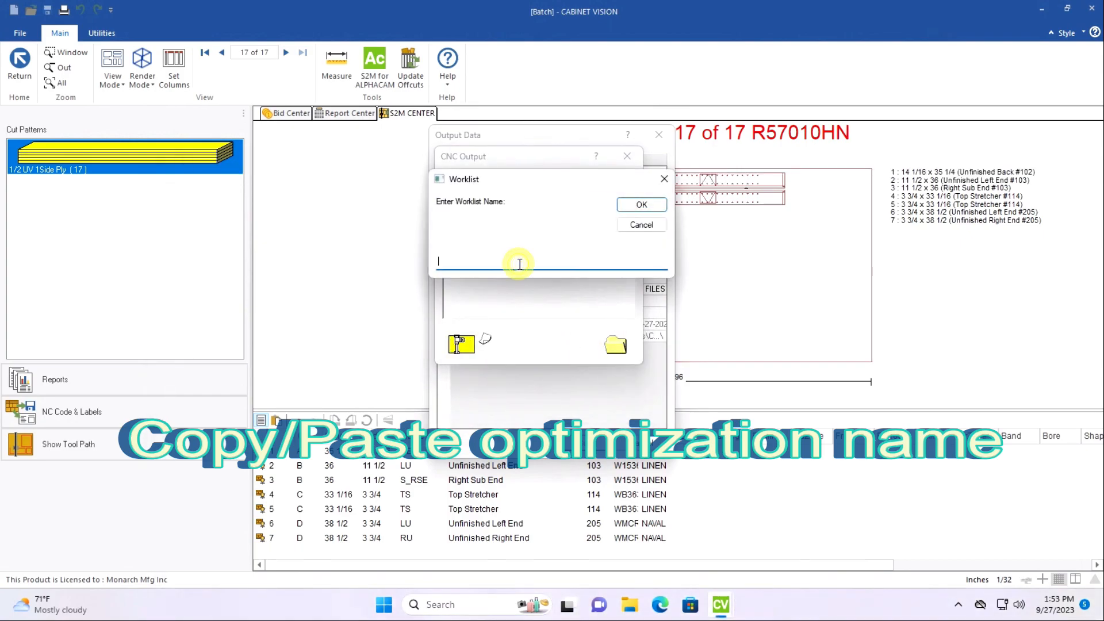
pyautogui.hotkey('ctrl', 'v')
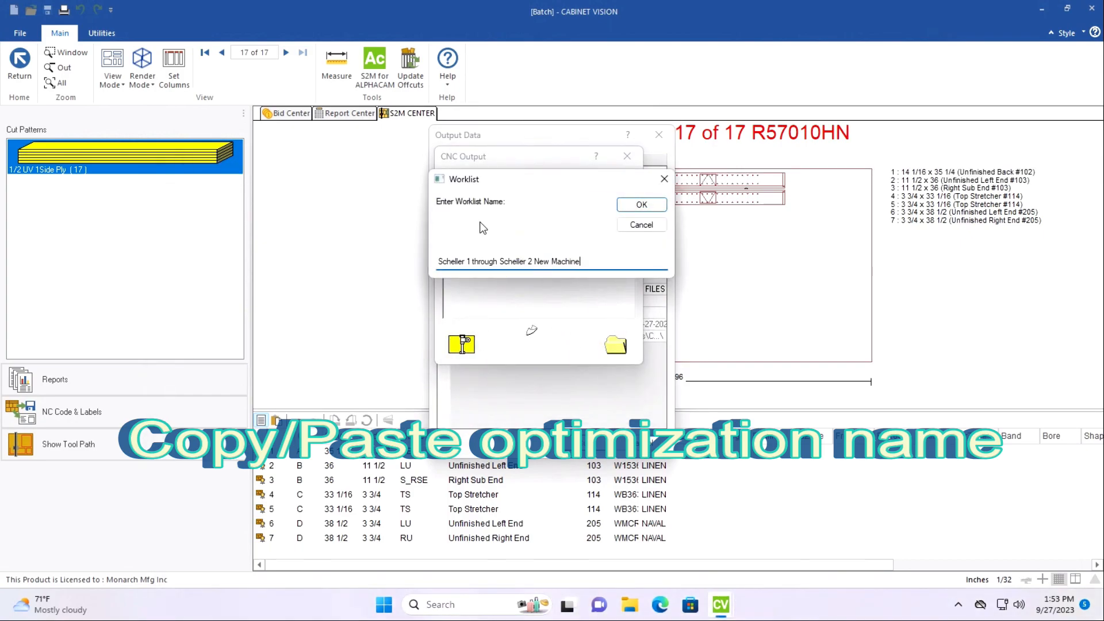
pyautogui.click(644, 206)
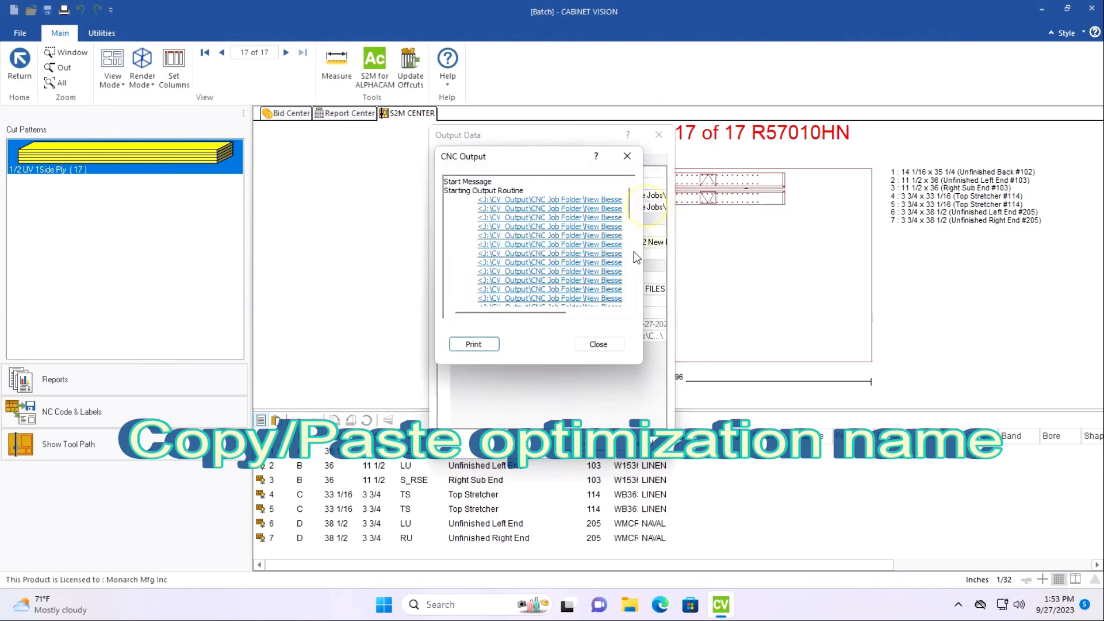
pyautogui.click(599, 344)
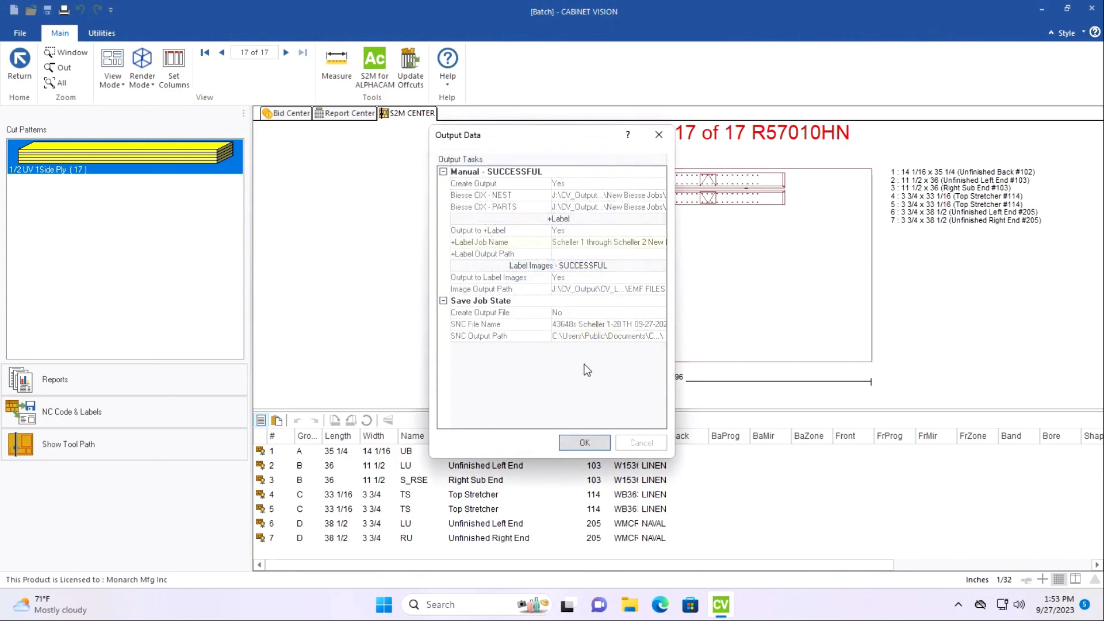
pyautogui.click(585, 443)
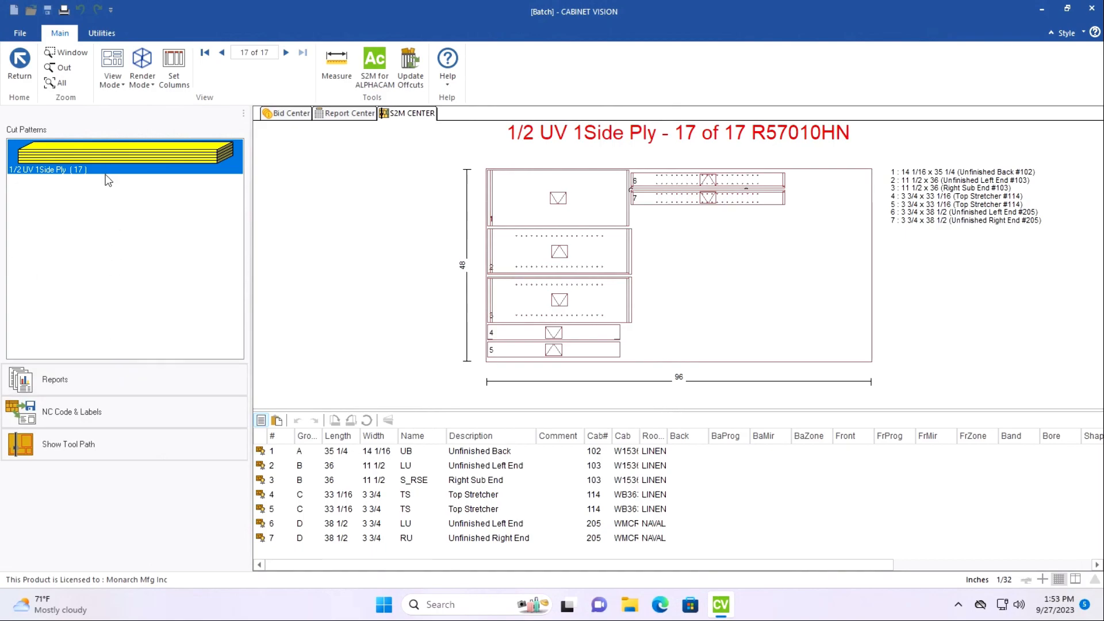
# Export the full CNC Pull Sheet report in Adobe PDF Format to the CNC Pull Sheets folder, using the copied job name as file name.
pyautogui.click(96, 388)
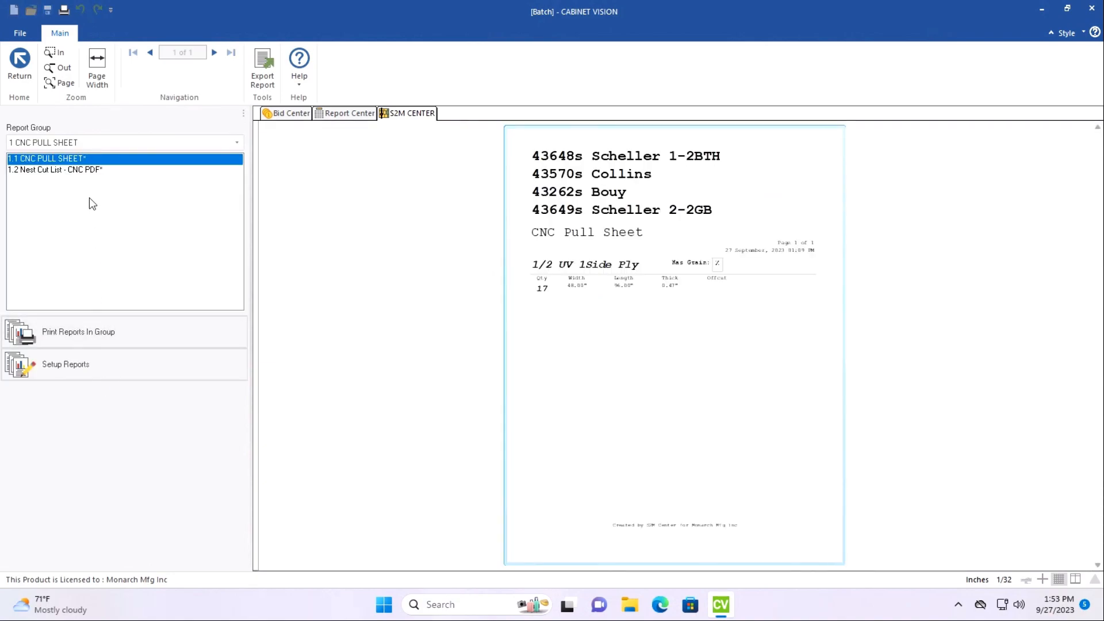
pyautogui.click(75, 171)
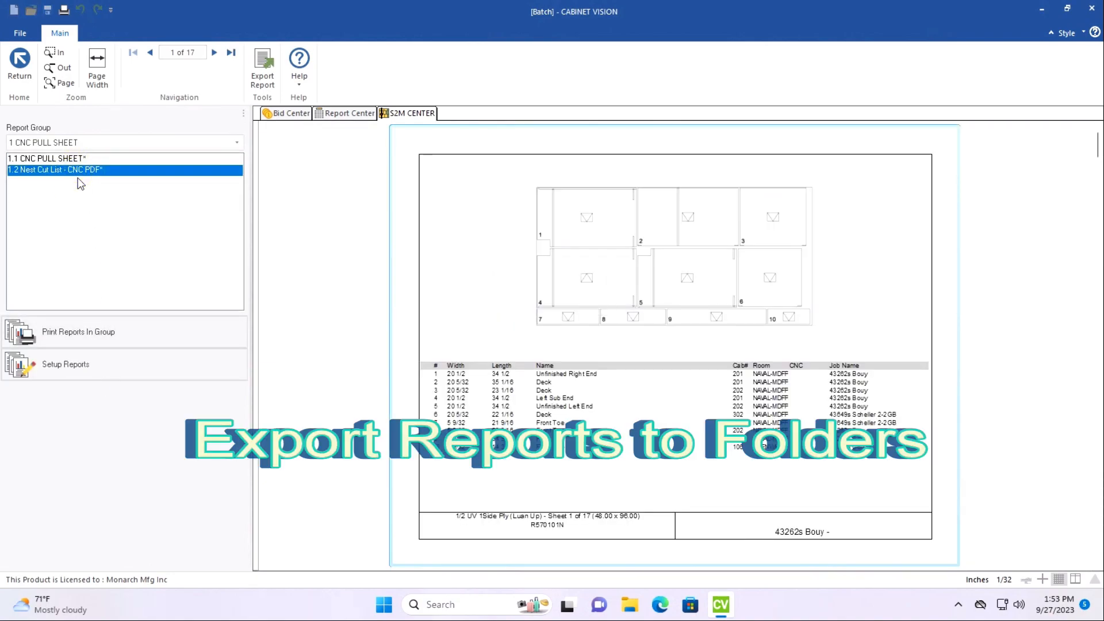
pyautogui.click(63, 159)
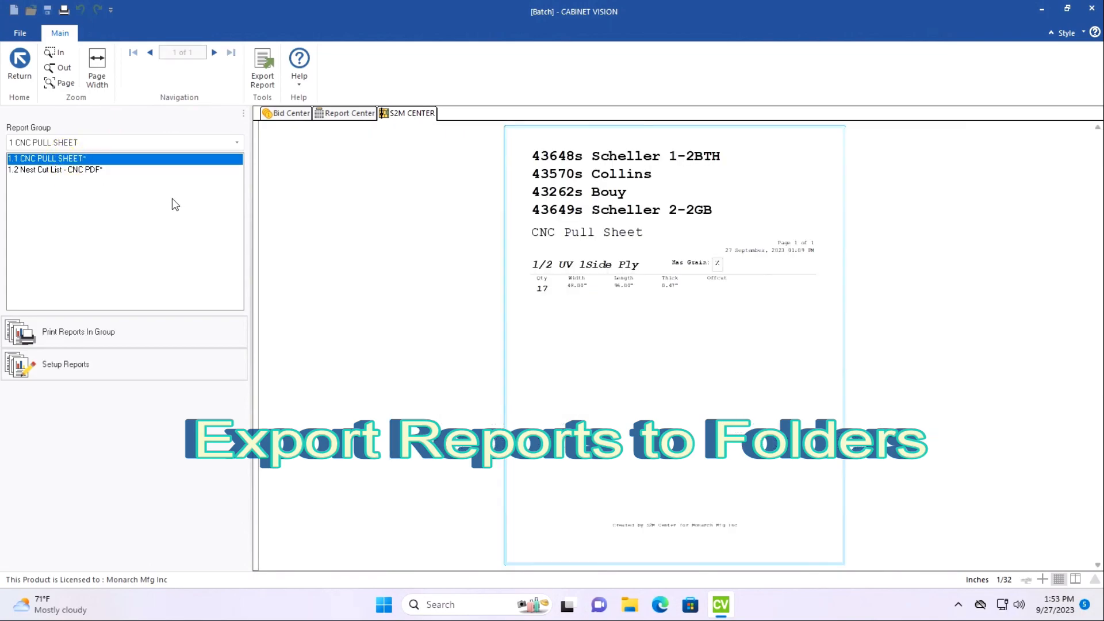
pyautogui.click(264, 75)
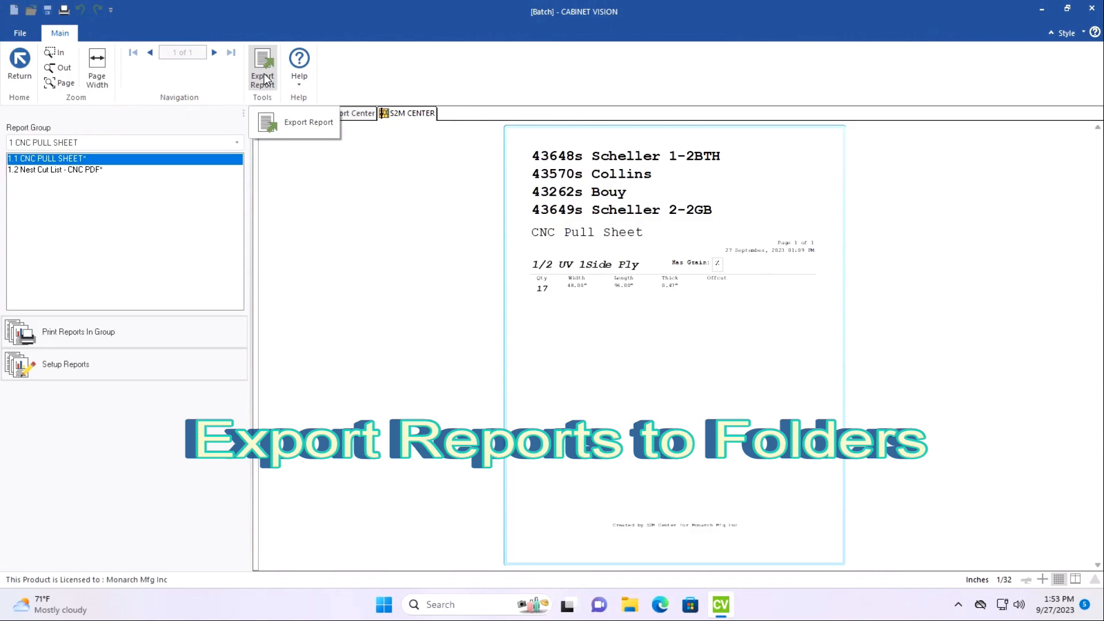
pyautogui.click(265, 78)
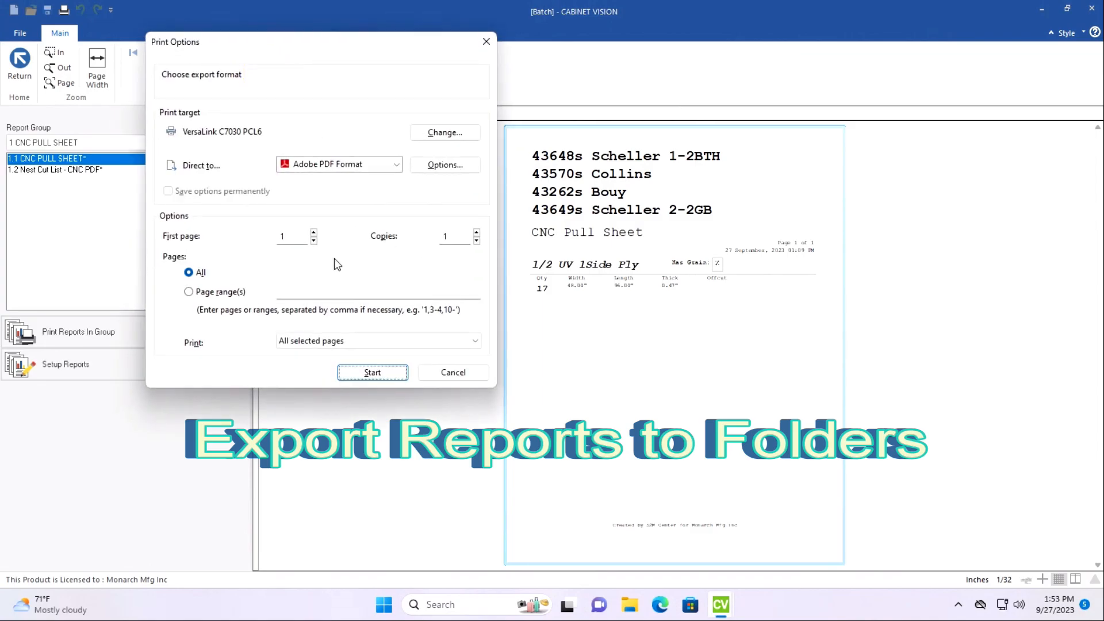
pyautogui.click(372, 373)
pyautogui.scroll(-2, 219, 277)
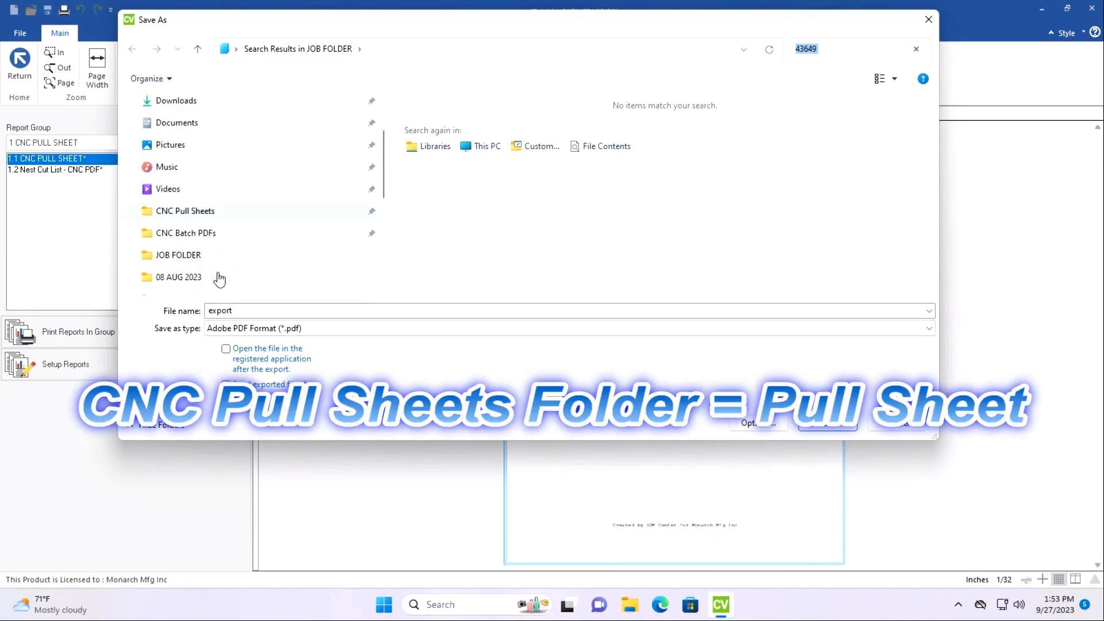
pyautogui.click(201, 213)
pyautogui.doubleClick(242, 310)
pyautogui.write('Scheller 1 through Scheller 2 New Machine')
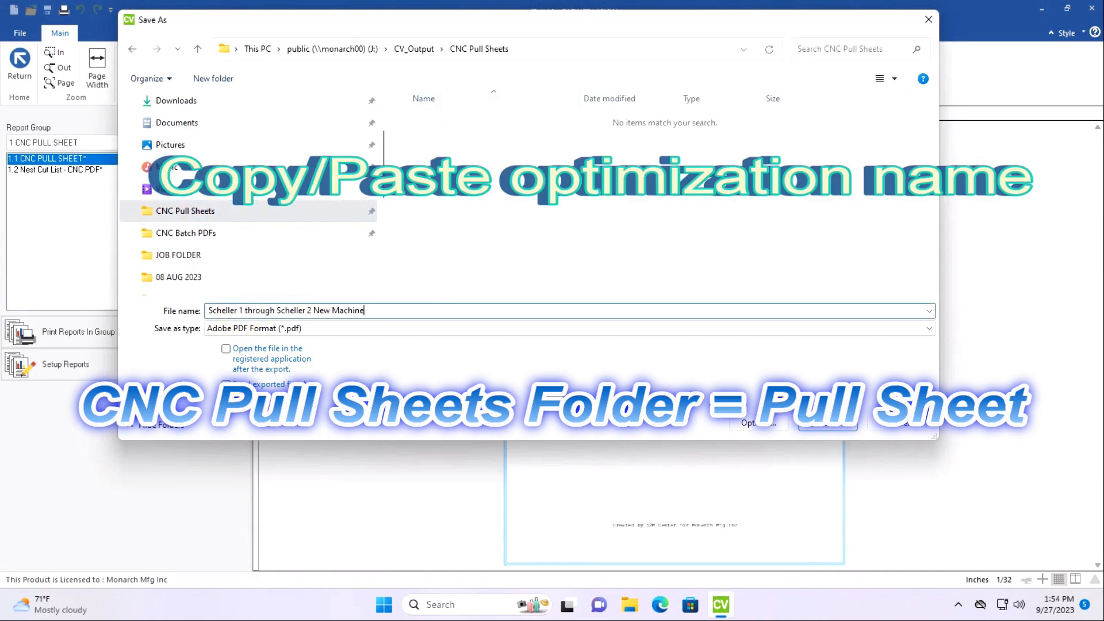
pyautogui.click(828, 428)
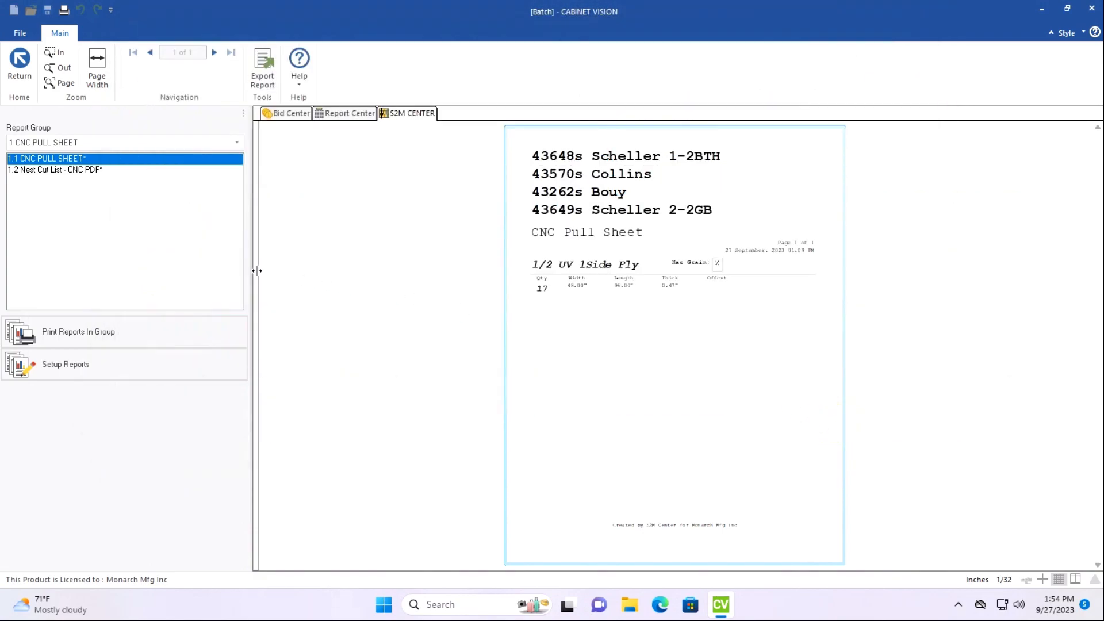
# Export all pages of the Nest Cut List - CNC PDF report as a PDF in the CNC Batch PDFs folder under the copied job name.
pyautogui.click(62, 170)
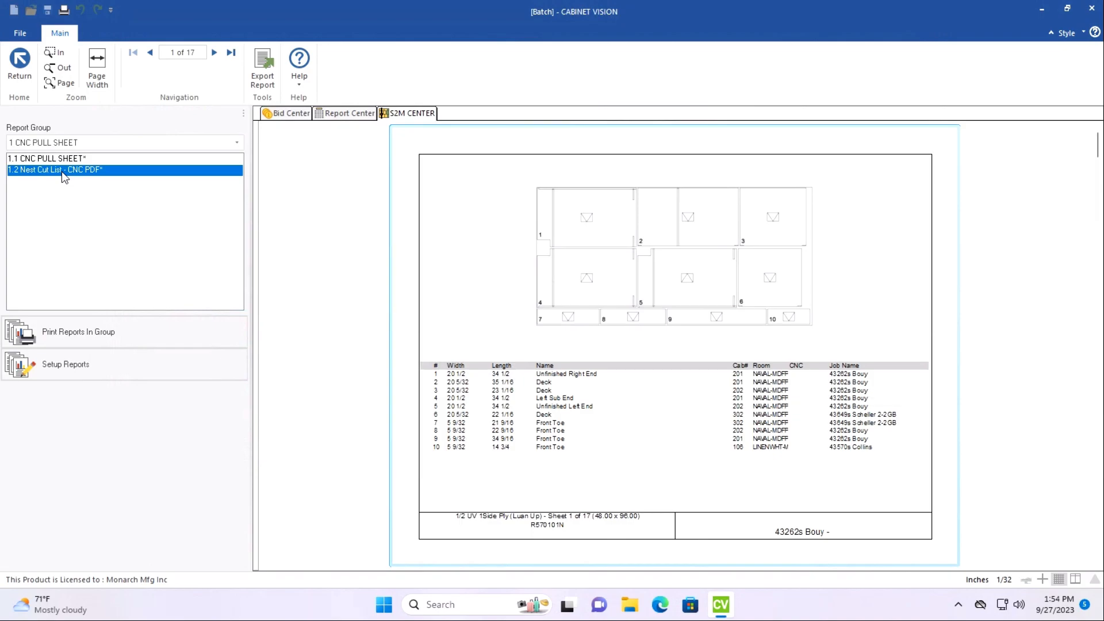
pyautogui.click(266, 86)
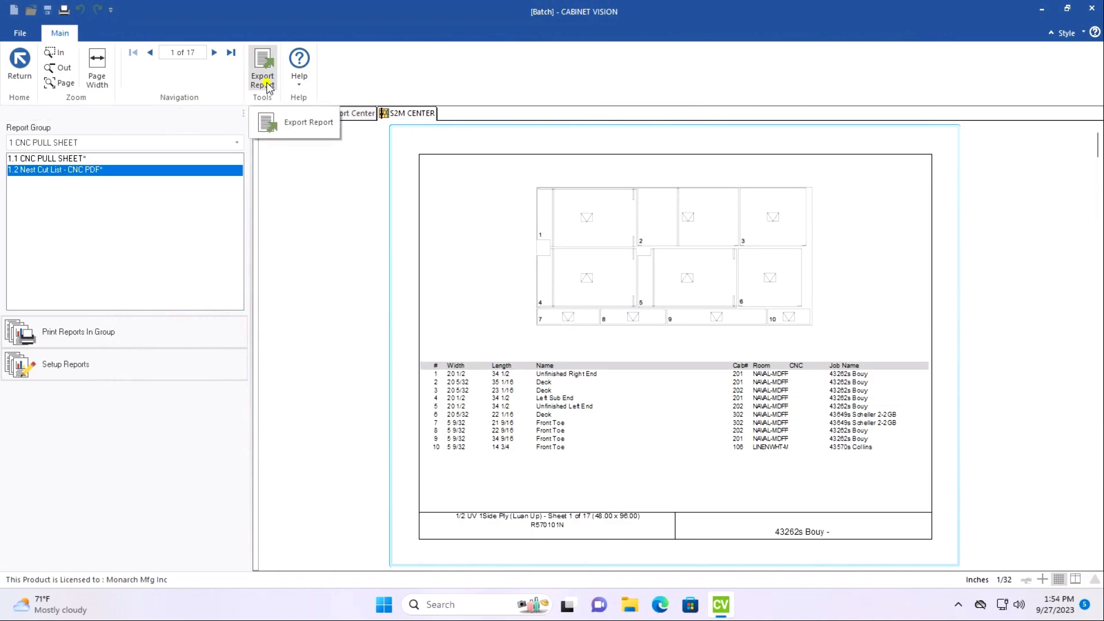
pyautogui.click(265, 83)
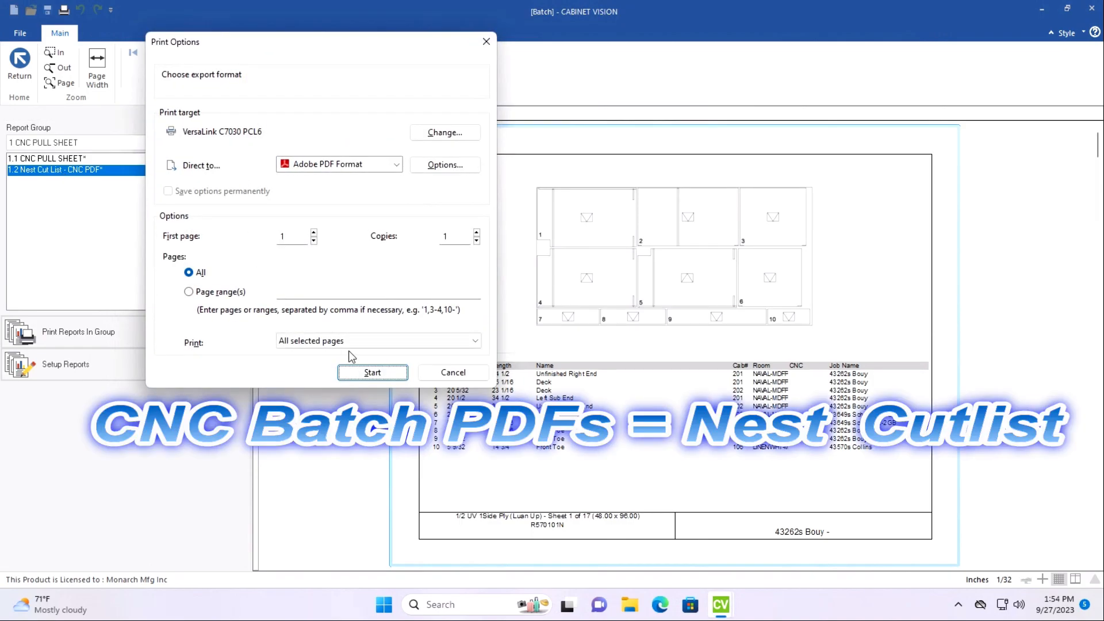
pyautogui.click(373, 373)
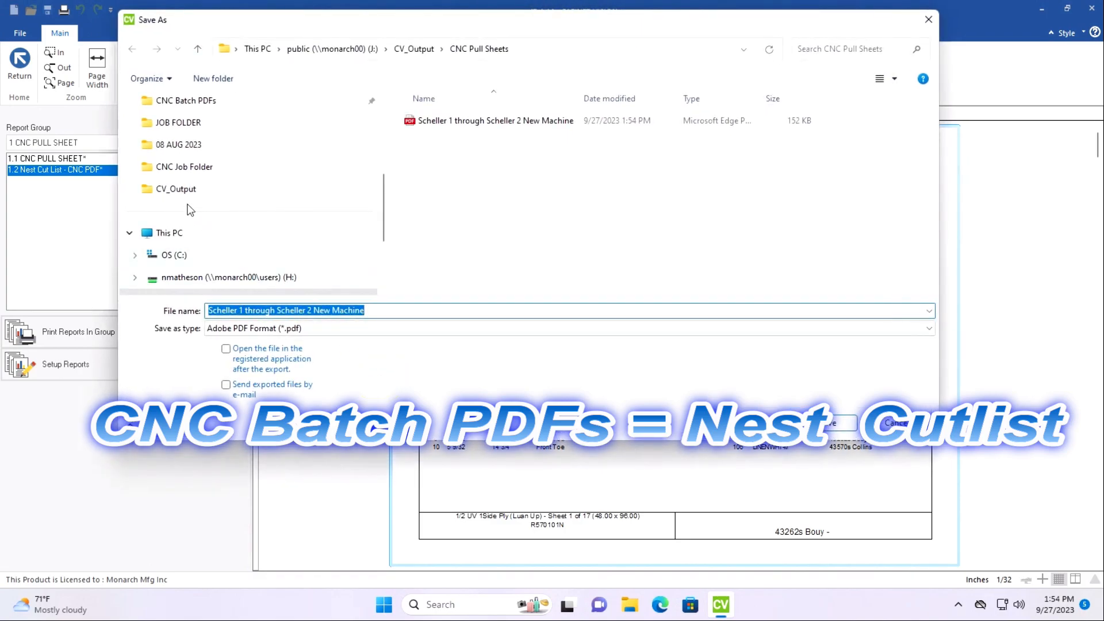
pyautogui.scroll(1, 183, 176)
pyautogui.click(198, 123)
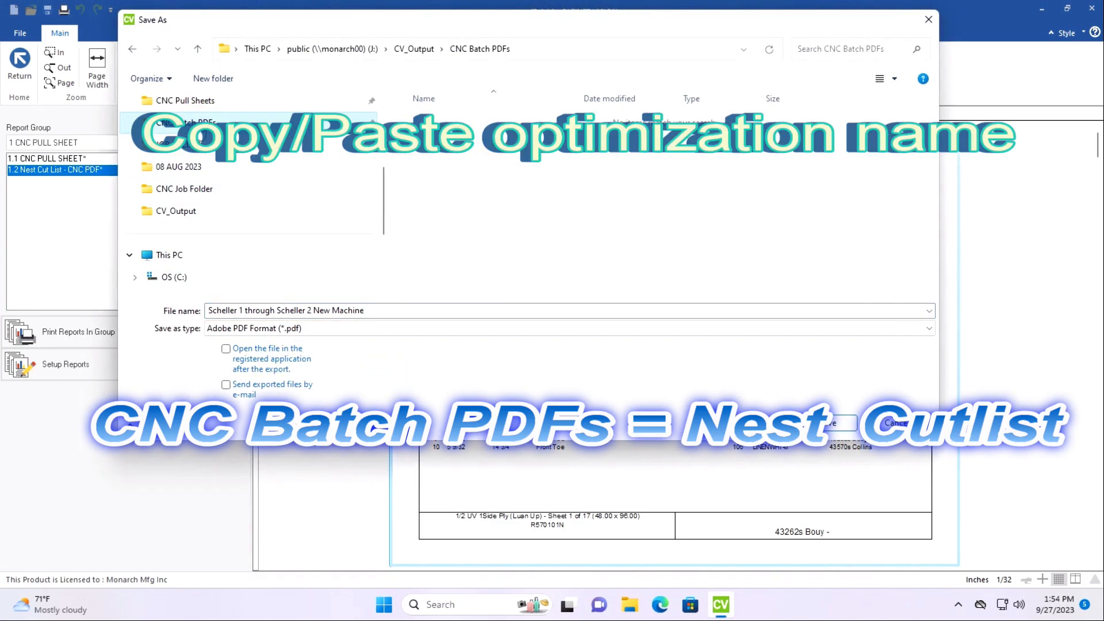
pyautogui.click(395, 310)
pyautogui.hotkey('ctrl', 'a')
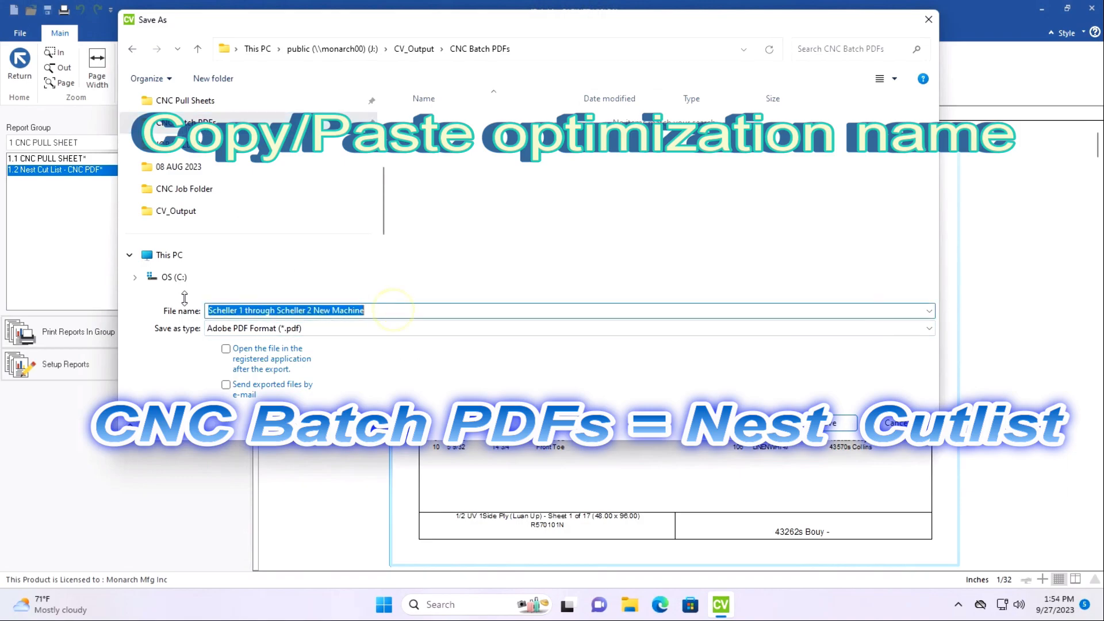
pyautogui.write('Scheller 1 through Scheller 2 New Machine')
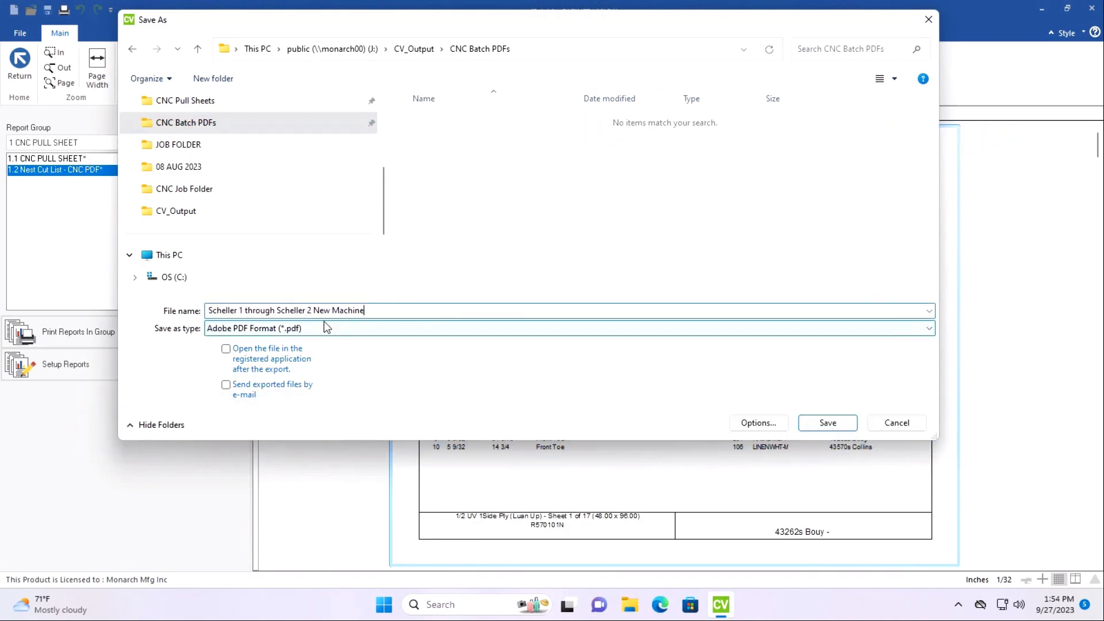
pyautogui.click(826, 423)
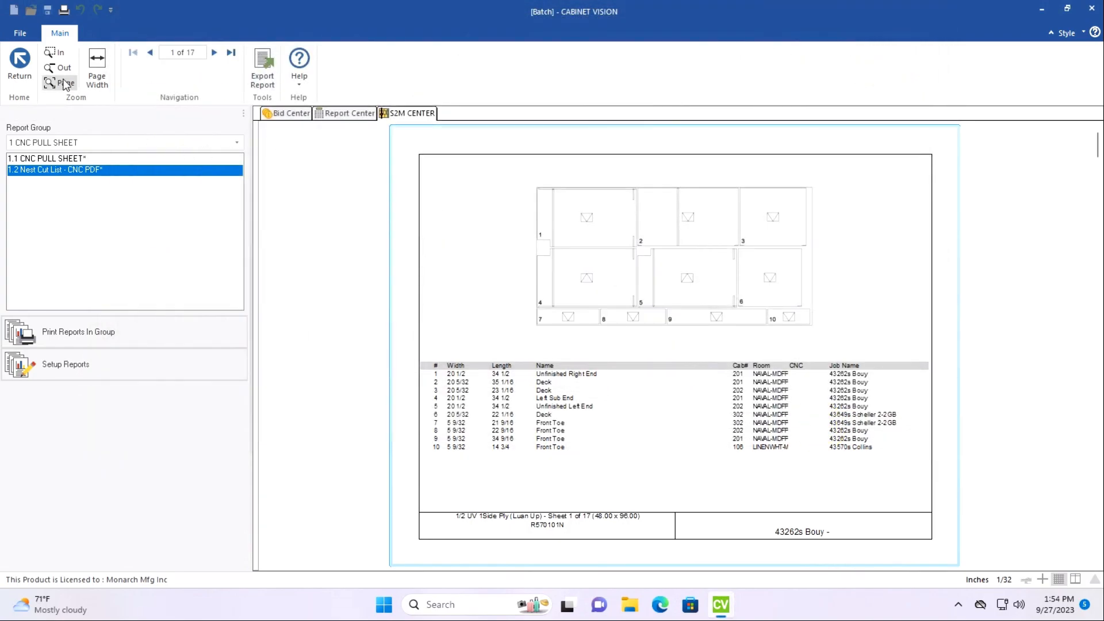
# Return to the batch's parts list and delete the selected, already optimized 1/2 UV 1Side Ply parts.
pyautogui.click(24, 67)
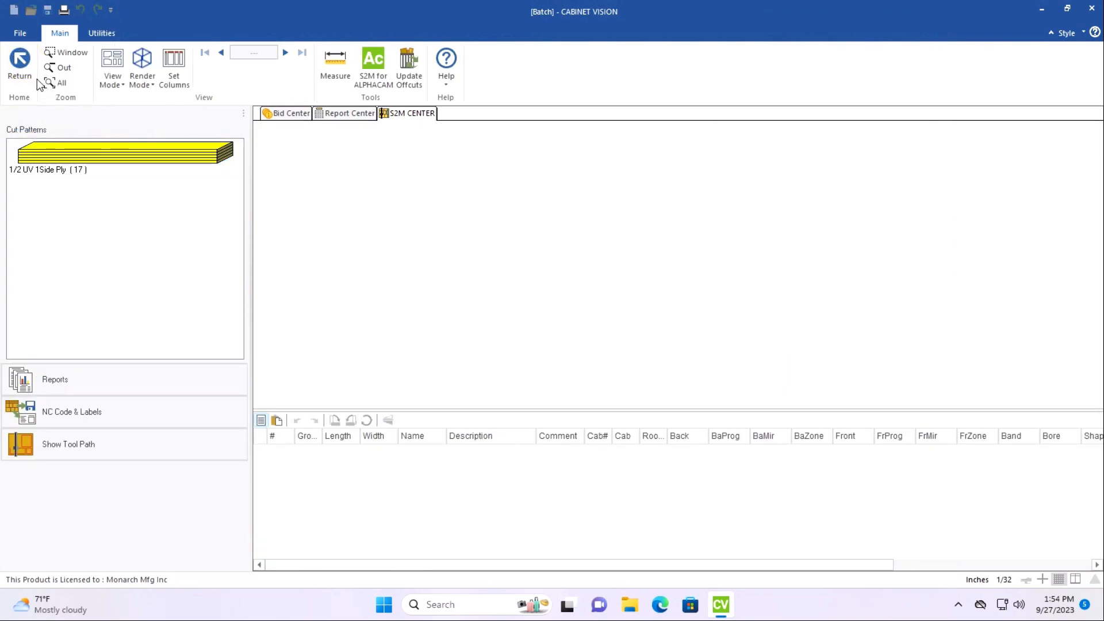
pyautogui.click(24, 68)
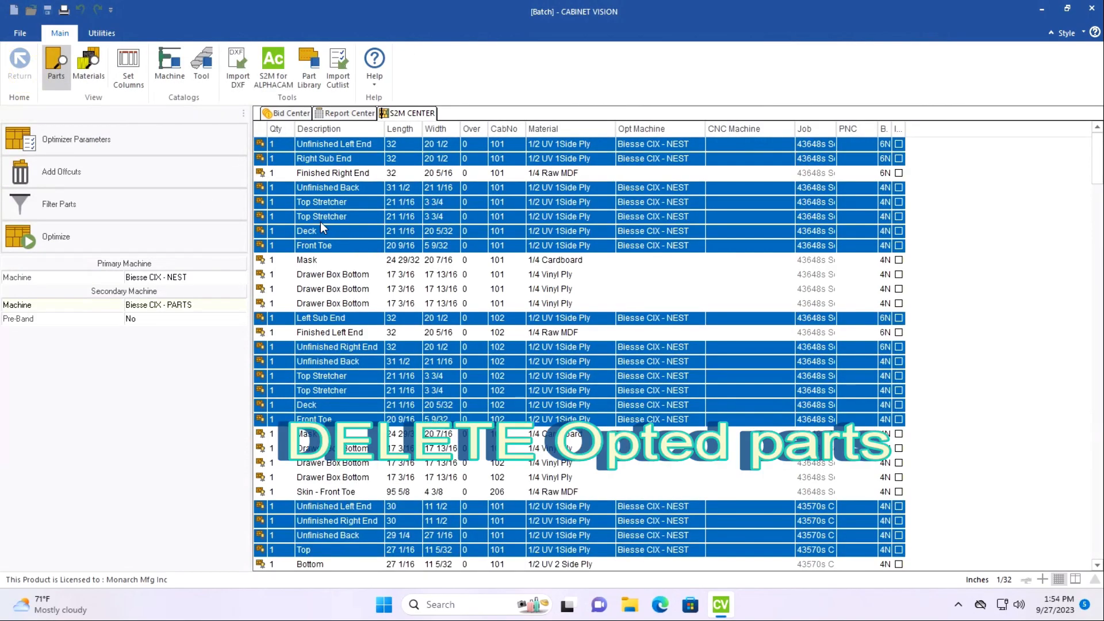
pyautogui.rightClick(321, 225)
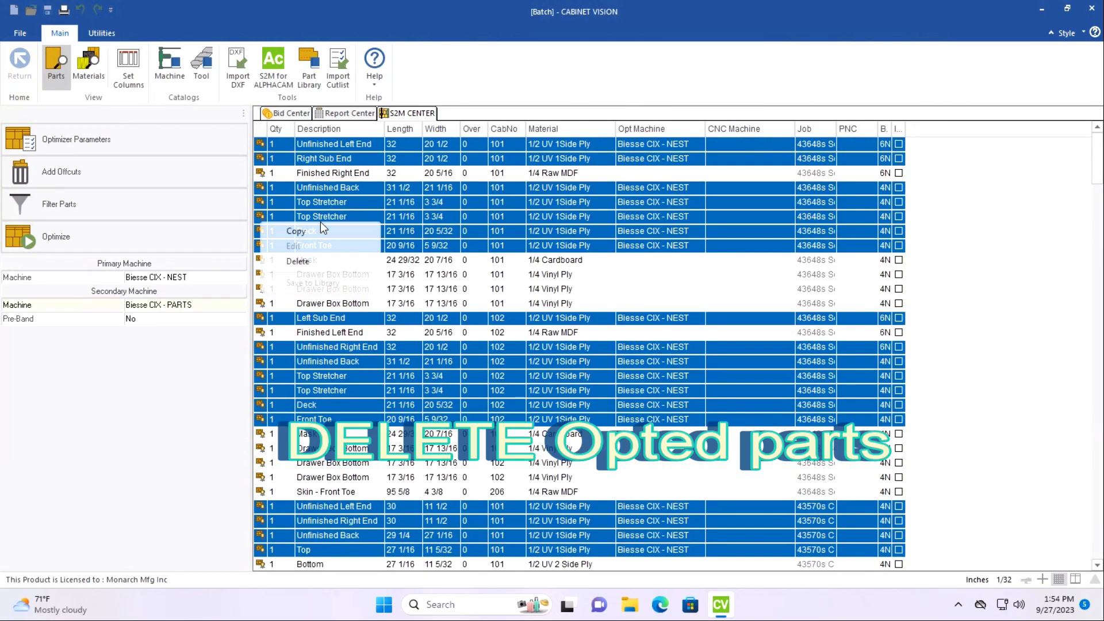
pyautogui.click(298, 261)
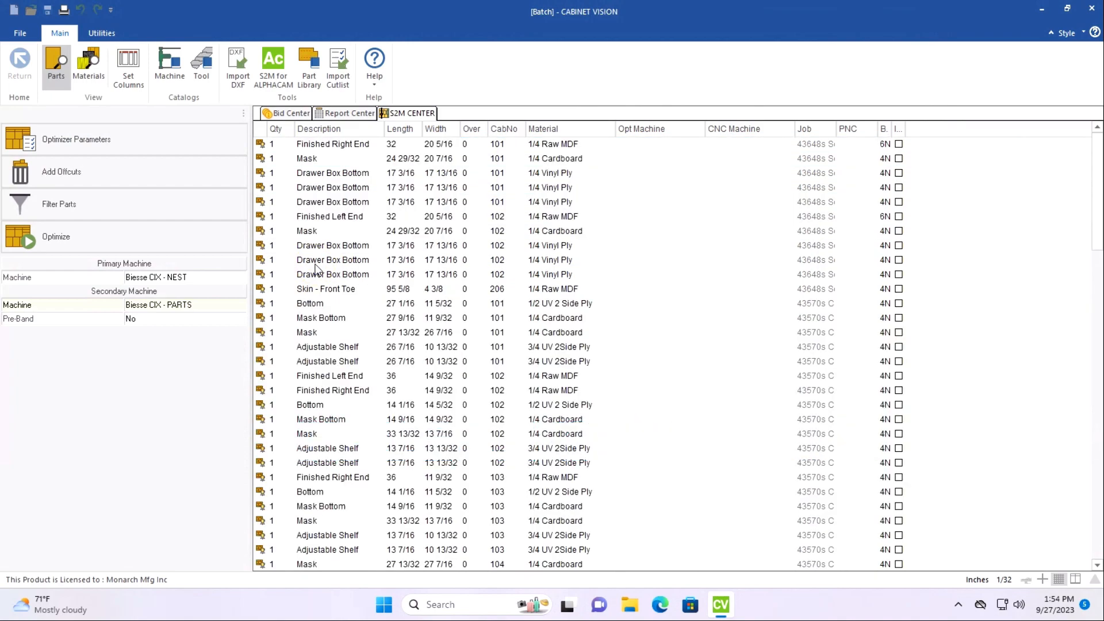
# Set the primary machine to Biesse - Rover A Nest 3/16 Spacing and the secondary to Biesse - Rover A PARTS, and optimize the remaining parts.
pyautogui.click(232, 278)
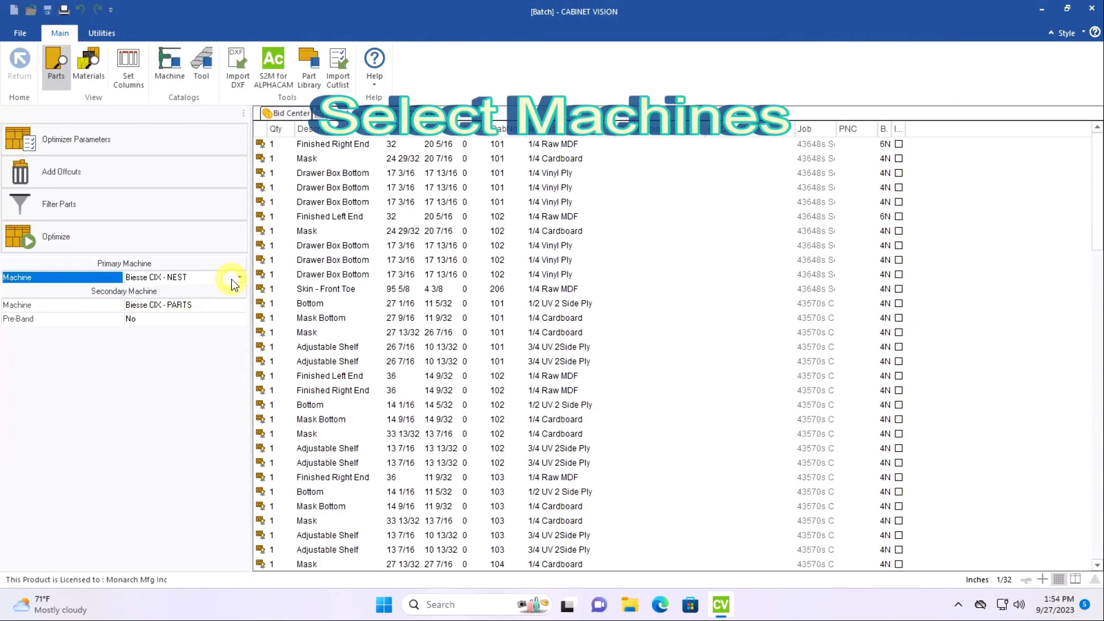
pyautogui.click(240, 278)
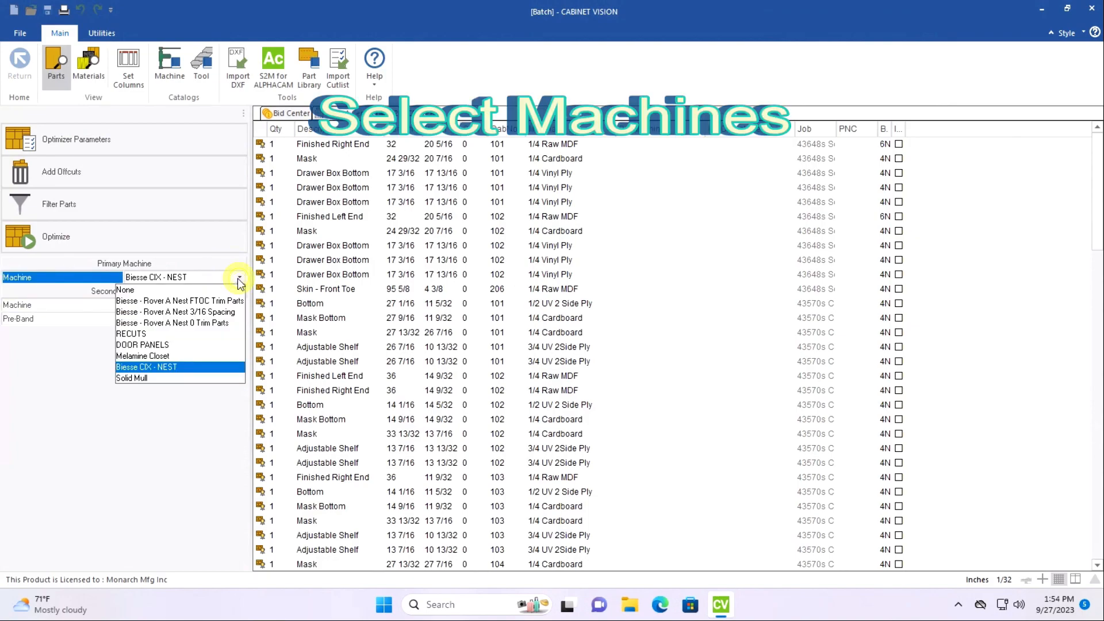
pyautogui.click(199, 312)
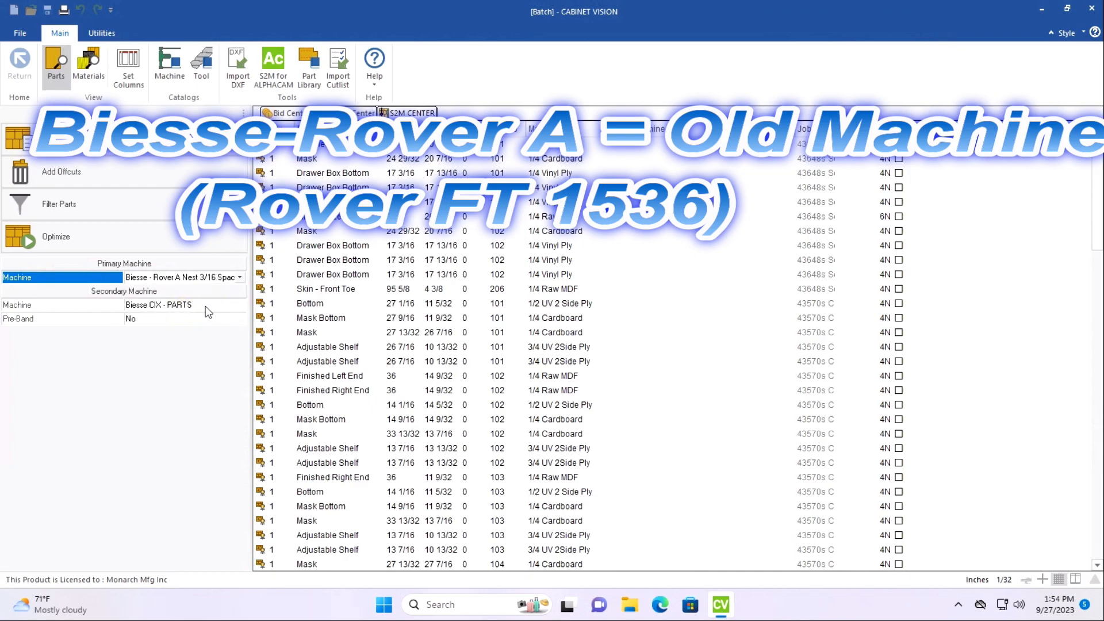
pyautogui.click(217, 304)
pyautogui.click(239, 305)
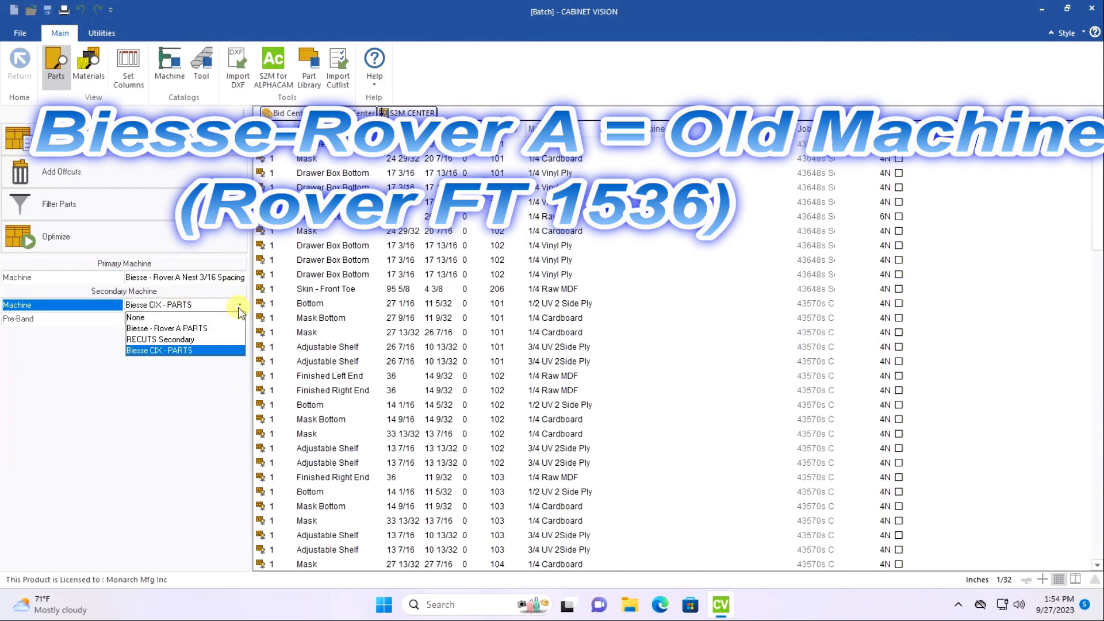
pyautogui.click(184, 326)
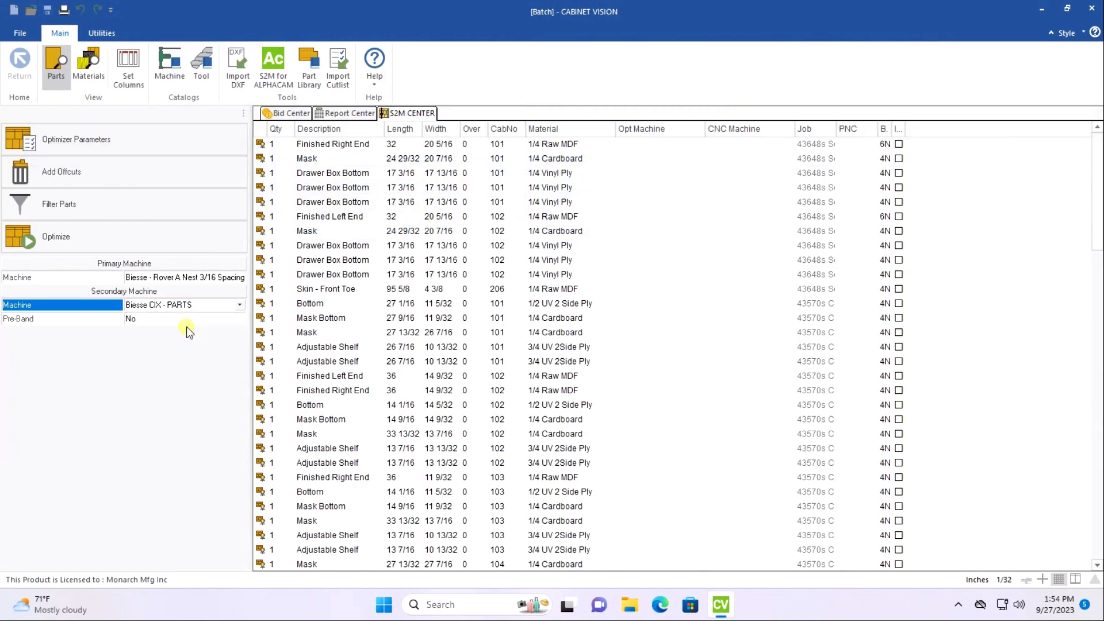
pyautogui.click(189, 239)
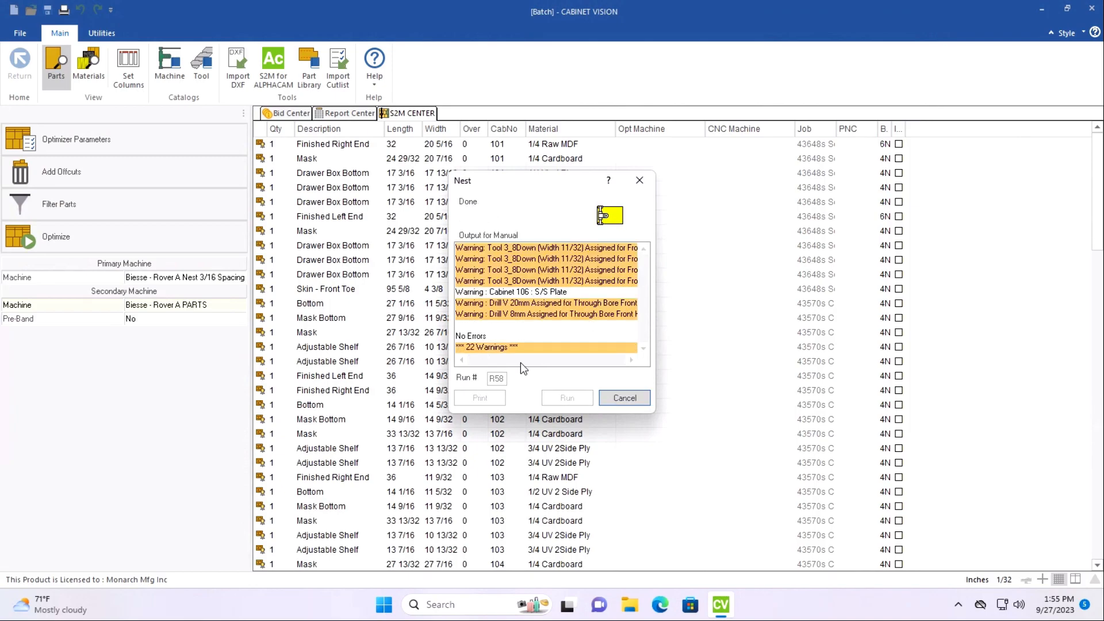
# Review the nested sheet layouts of the 1/4 Raw MDF, Cardboard and Vinyl Ply, 1/2 UV 2 Side Ply and 3/4 UV 2Side Ply cut patterns.
pyautogui.click(143, 165)
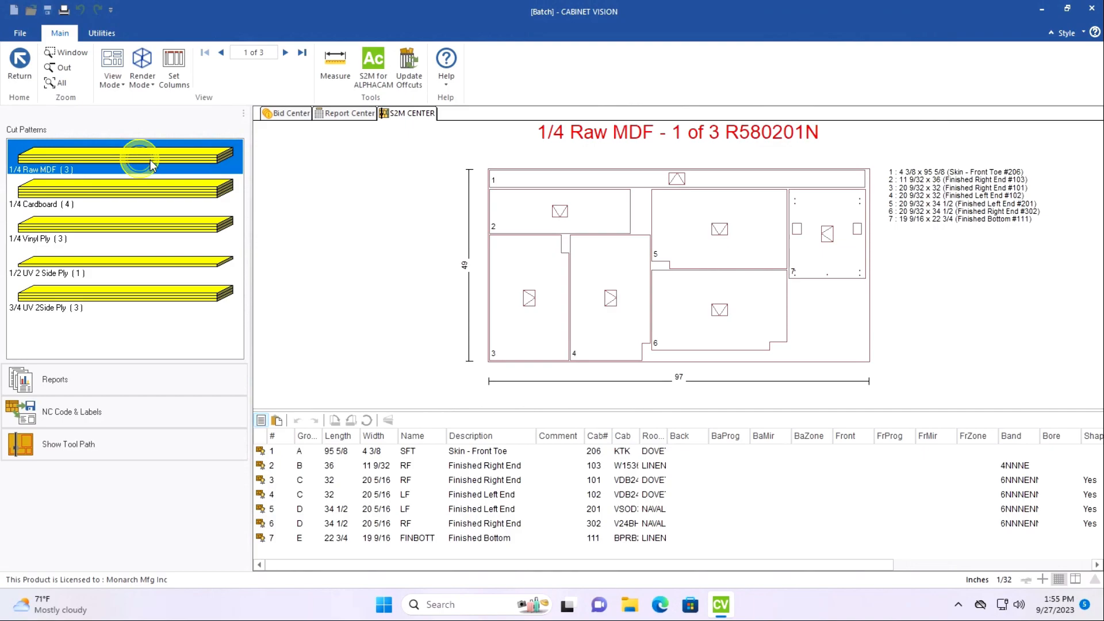
pyautogui.click(291, 55)
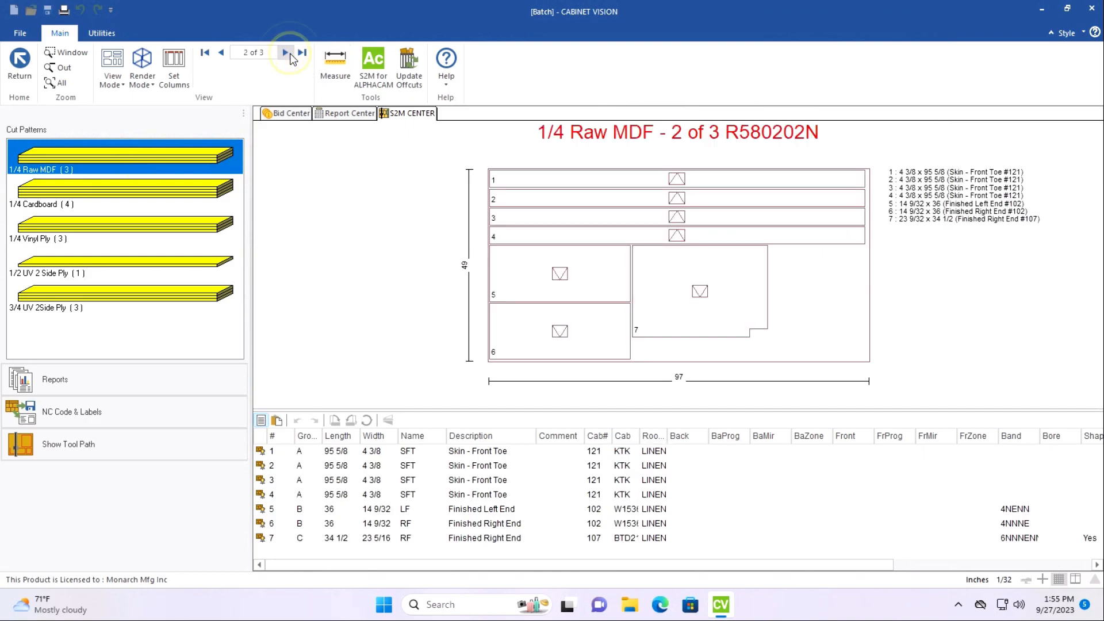
pyautogui.click(291, 54)
pyautogui.click(140, 193)
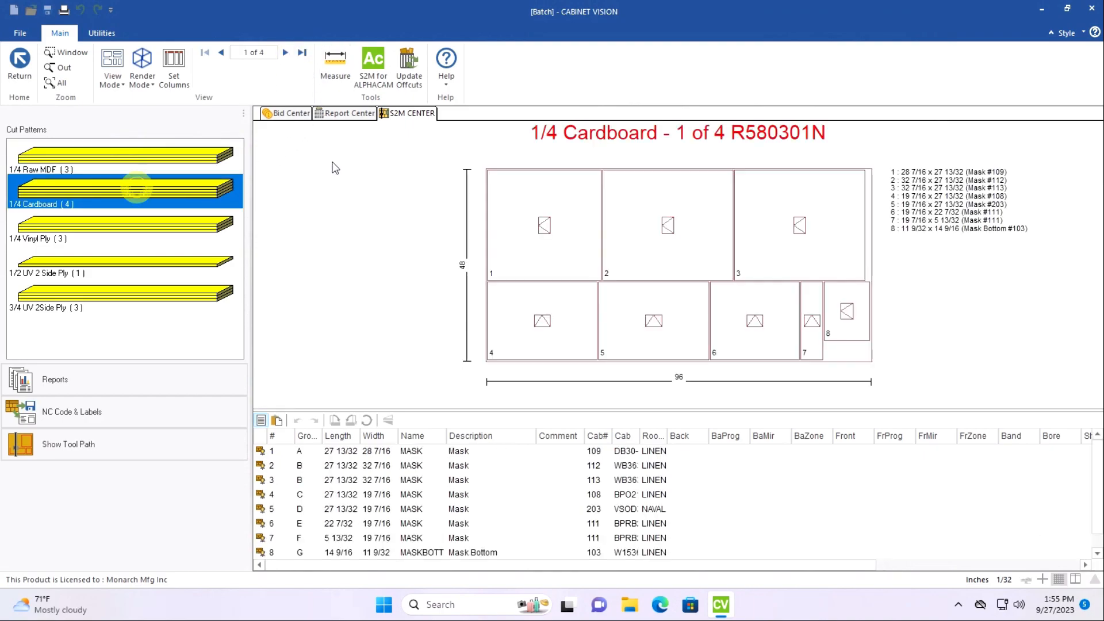
pyautogui.click(285, 53)
pyautogui.click(285, 52)
pyautogui.click(285, 52)
pyautogui.click(177, 233)
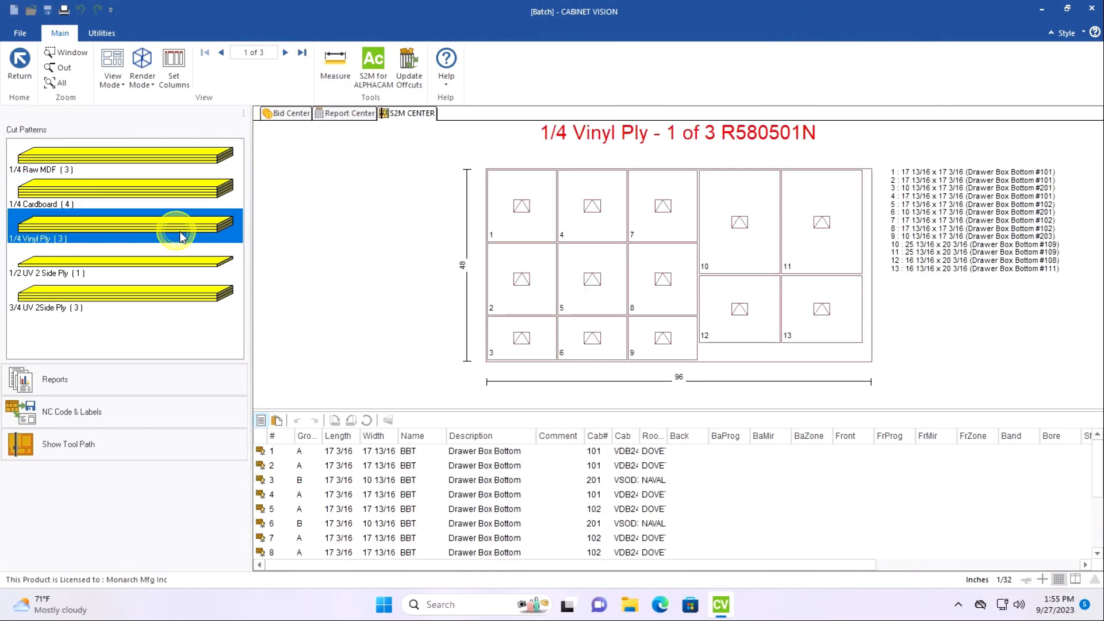
pyautogui.click(281, 58)
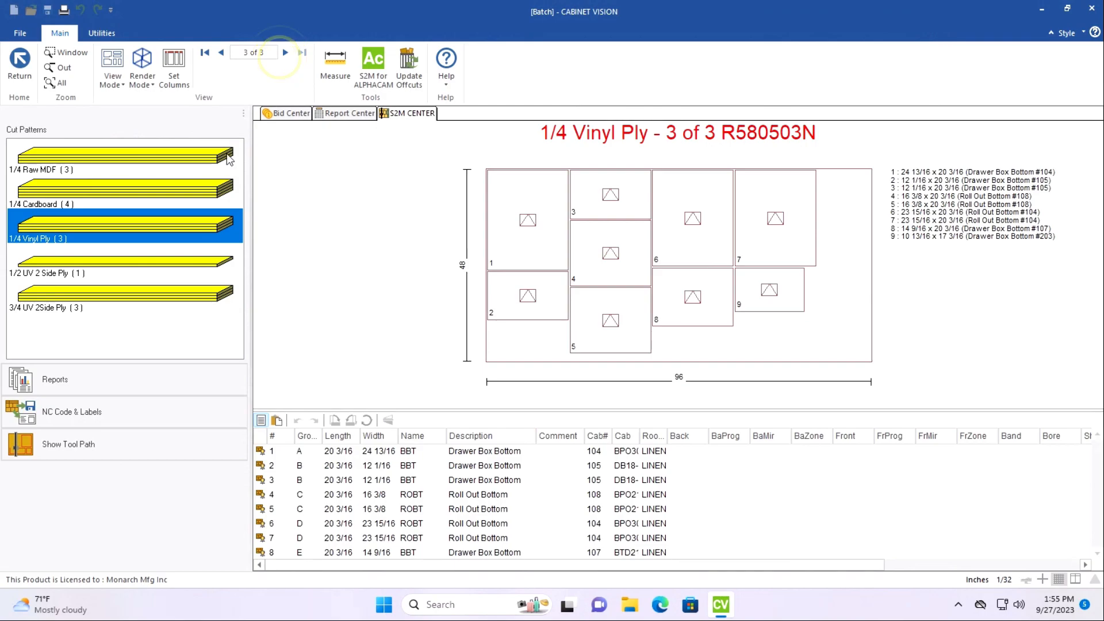
pyautogui.click(153, 262)
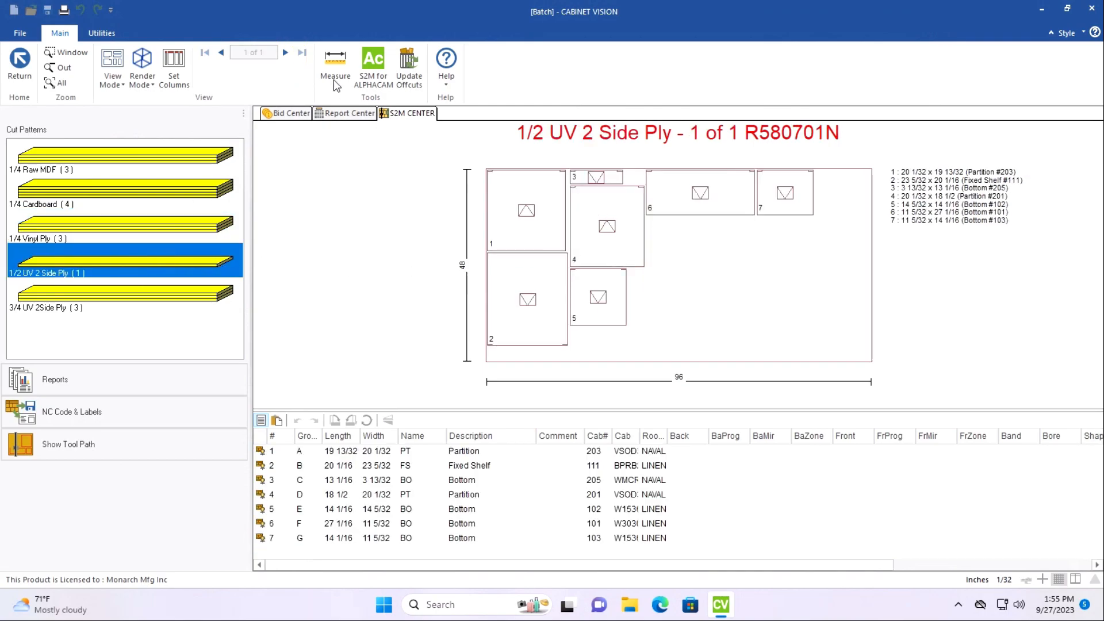
pyautogui.click(172, 288)
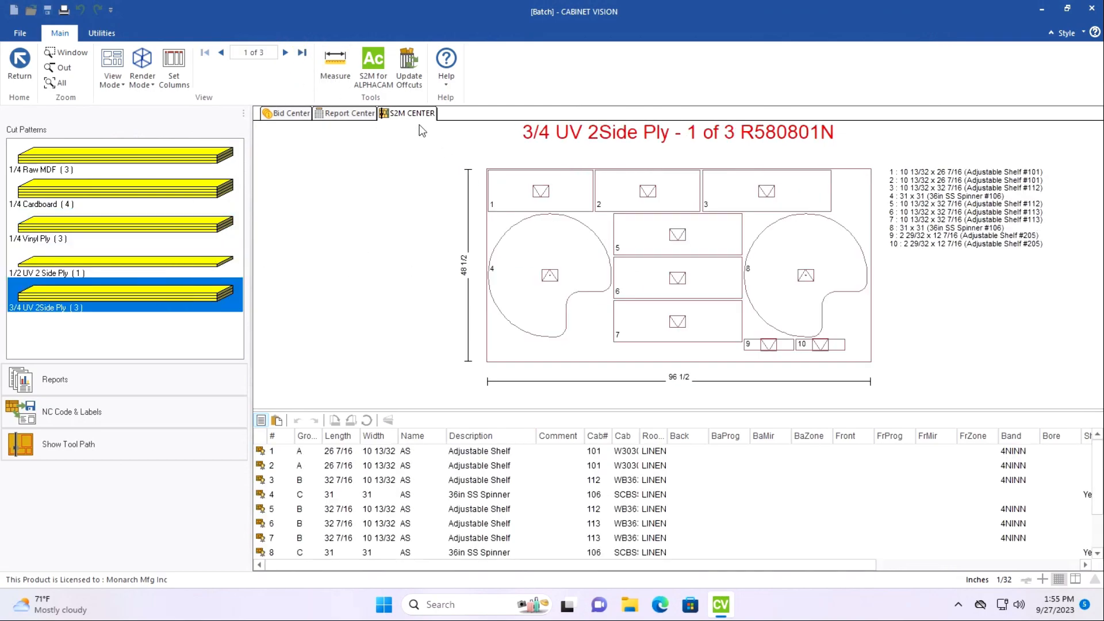
pyautogui.click(286, 54)
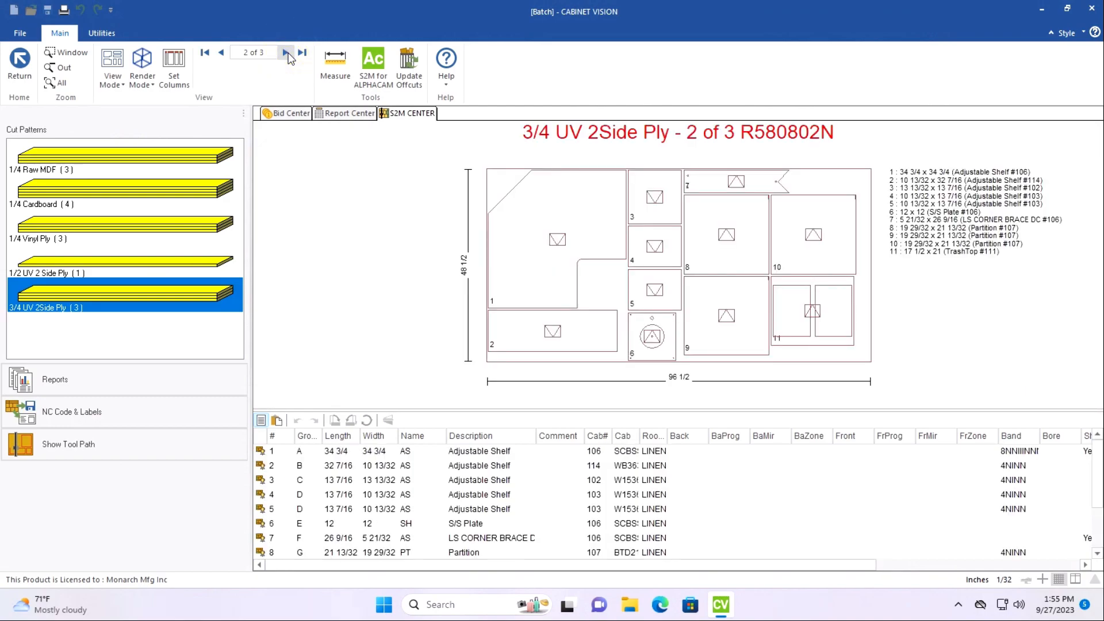
pyautogui.click(287, 53)
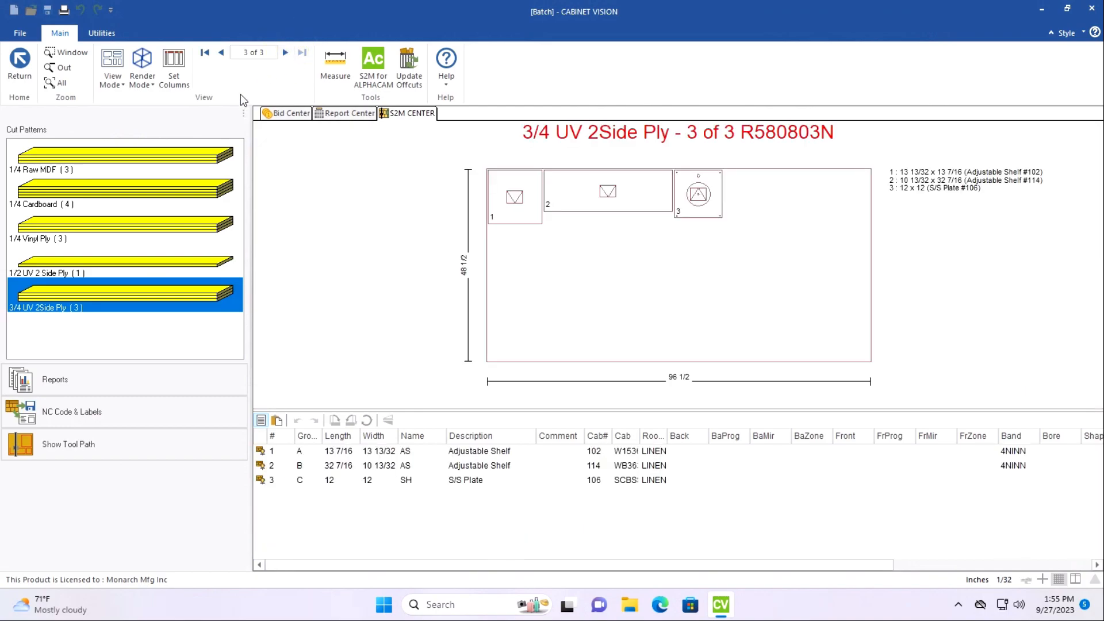
pyautogui.click(221, 164)
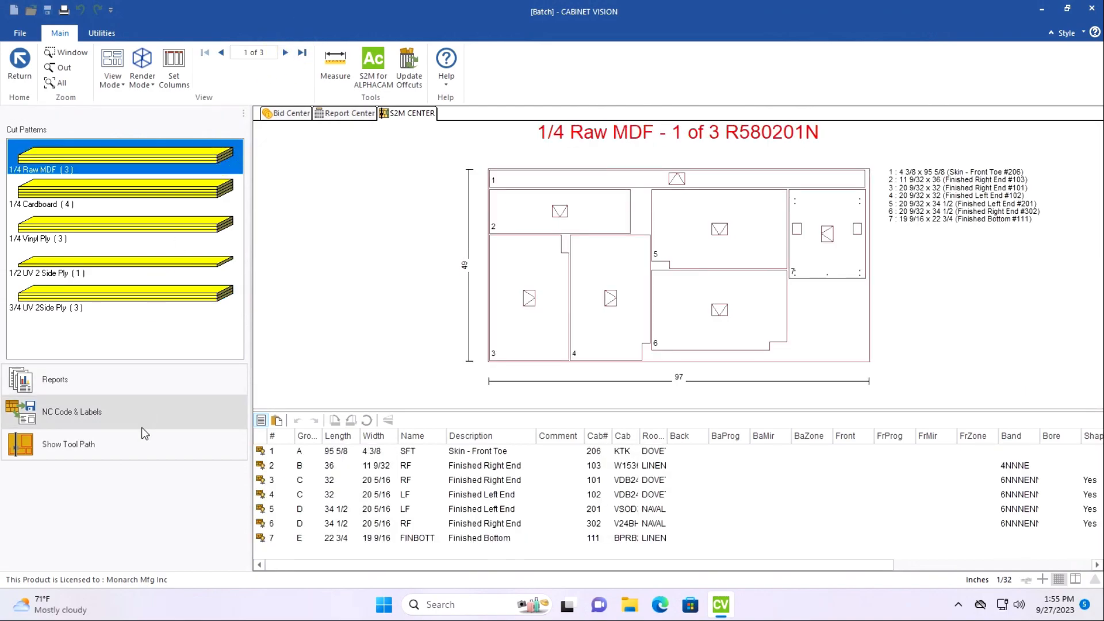
# Open the NC code and label output settings and paste the copied job name as +Label Job Name, changing "New" to "Old" Machine.
pyautogui.click(74, 417)
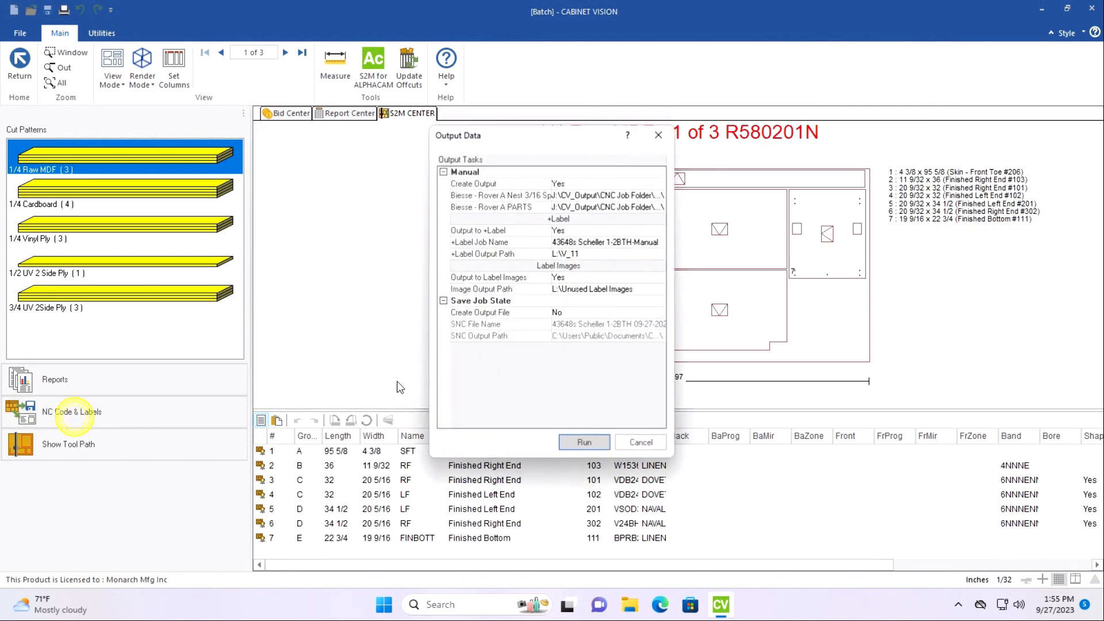
pyautogui.click(629, 243)
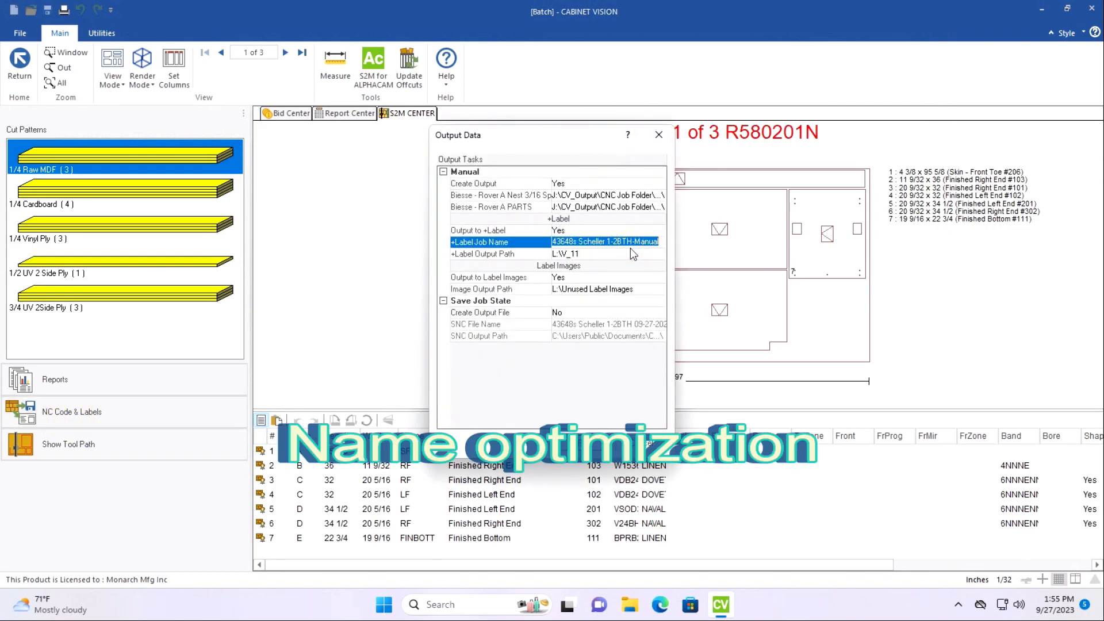
pyautogui.moveTo(632, 245); pyautogui.dragTo(516, 249)
pyautogui.hotkey('ctrl', 'v')
pyautogui.click(611, 242)
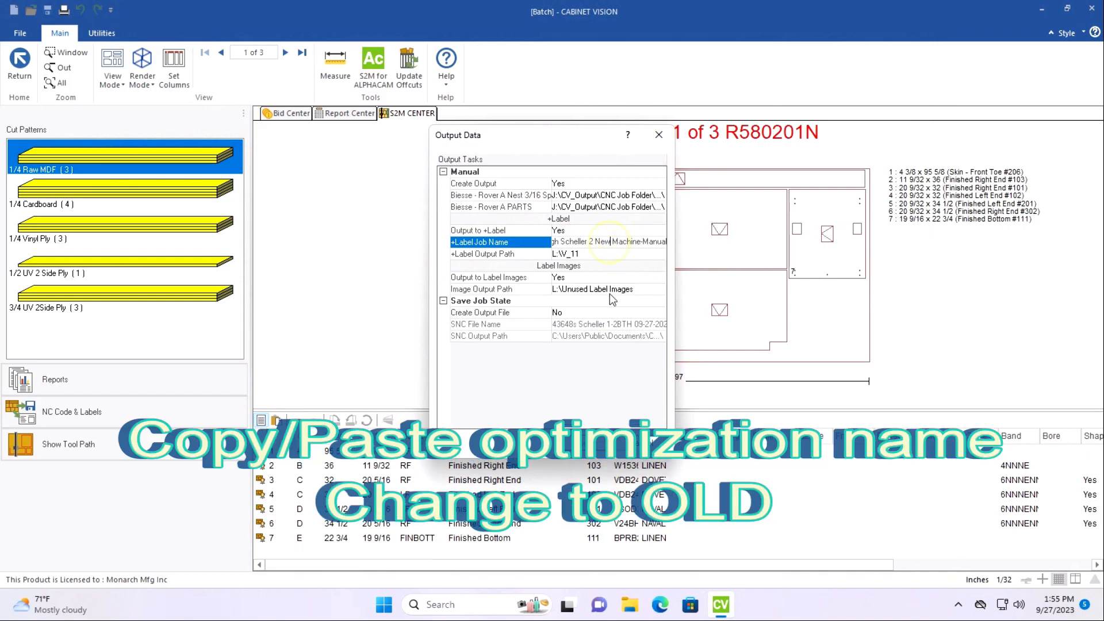
pyautogui.press('BackSpace')
pyautogui.press('BackSpace')
pyautogui.press('BackSpace')
pyautogui.press('BackSpace')
pyautogui.write('Old')
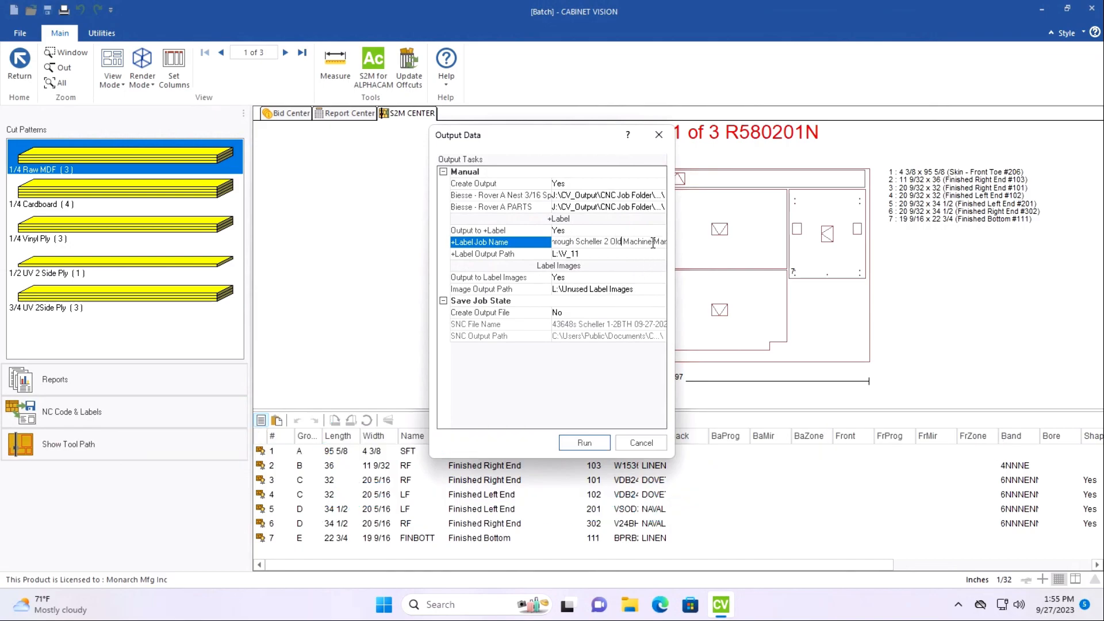
# Copy the Old Machine job name and append it to the output paths of Biesse - Rover A Nest 3/16 Spacing and Biesse - Rover A PARTS.
pyautogui.moveTo(652, 241); pyautogui.dragTo(519, 248)
pyautogui.hotkey('ctrl', 'c')
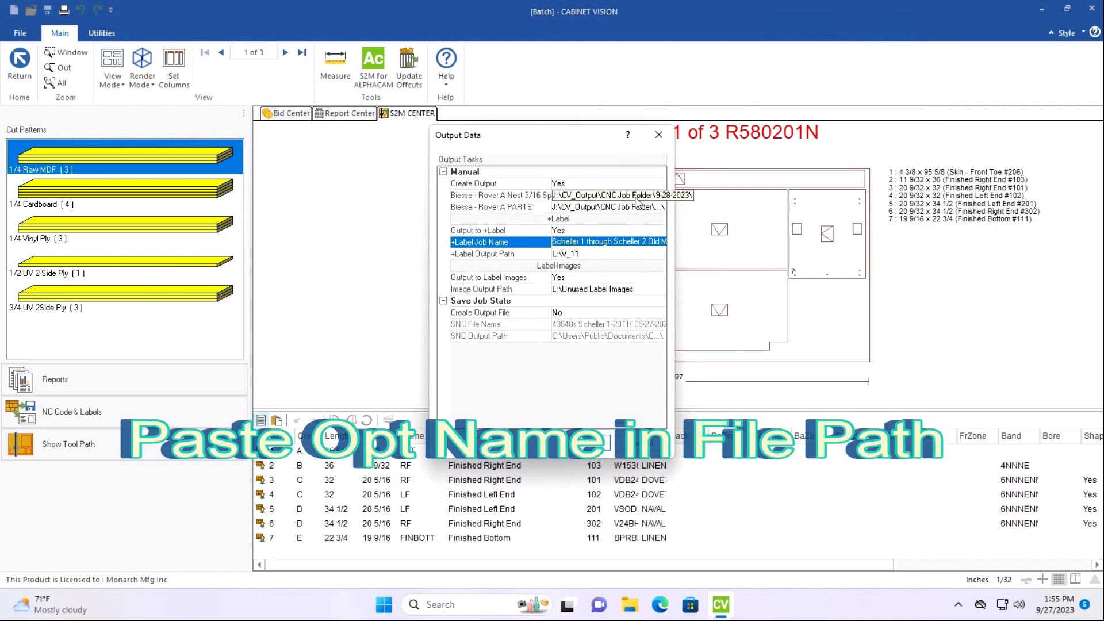
pyautogui.click(617, 196)
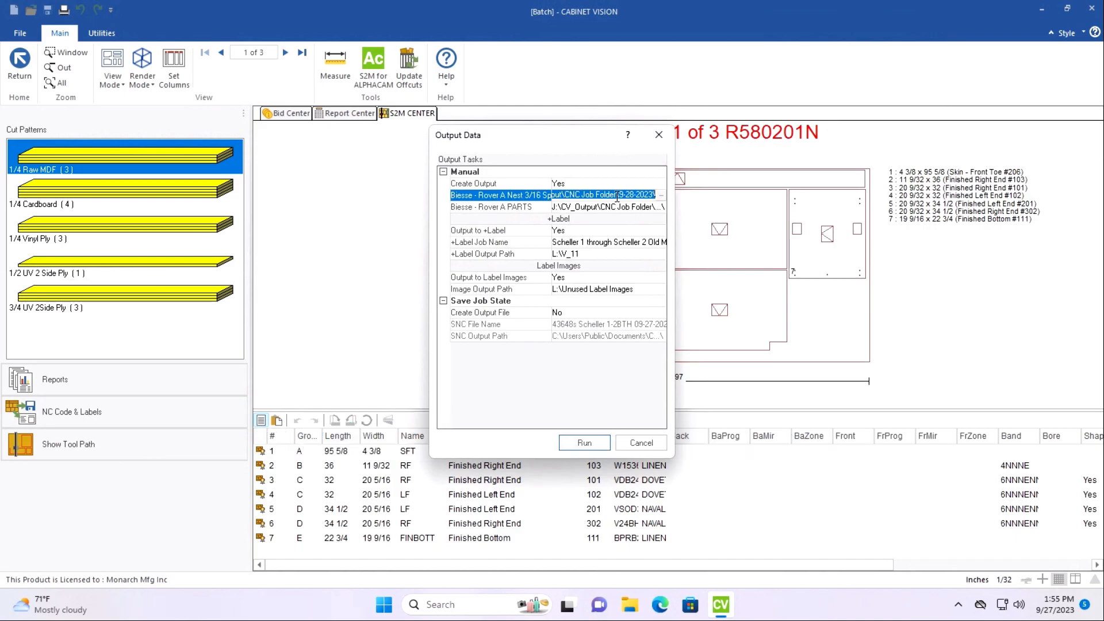
pyautogui.click(617, 196)
pyautogui.hotkey('ctrl', 'v')
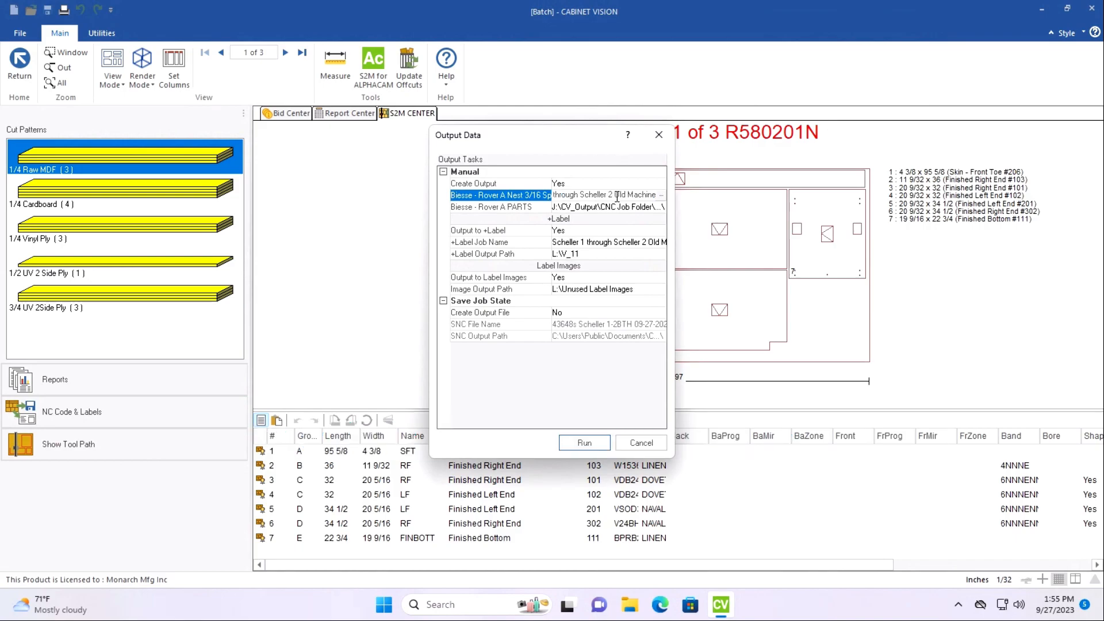
pyautogui.click(618, 207)
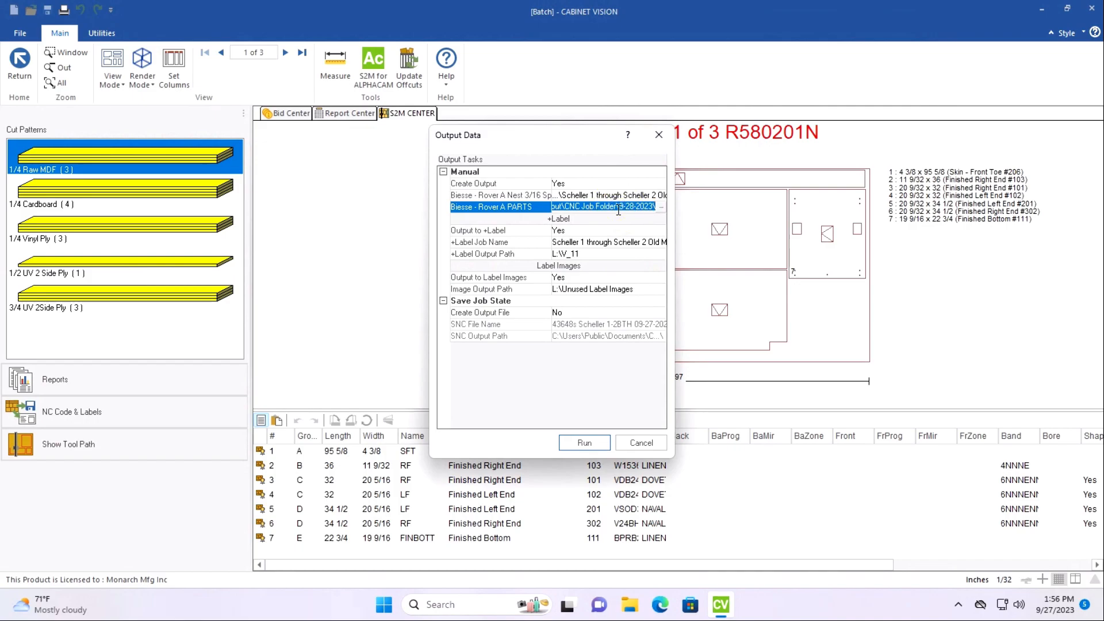
pyautogui.click(618, 207)
pyautogui.hotkey('ctrl', 'v')
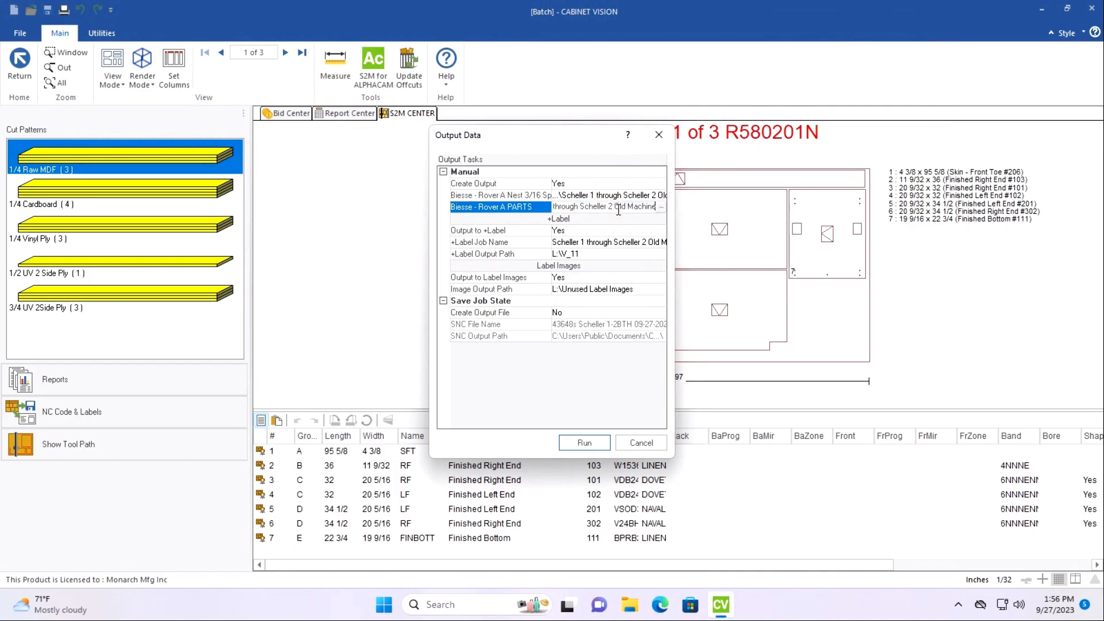
pyautogui.click(618, 228)
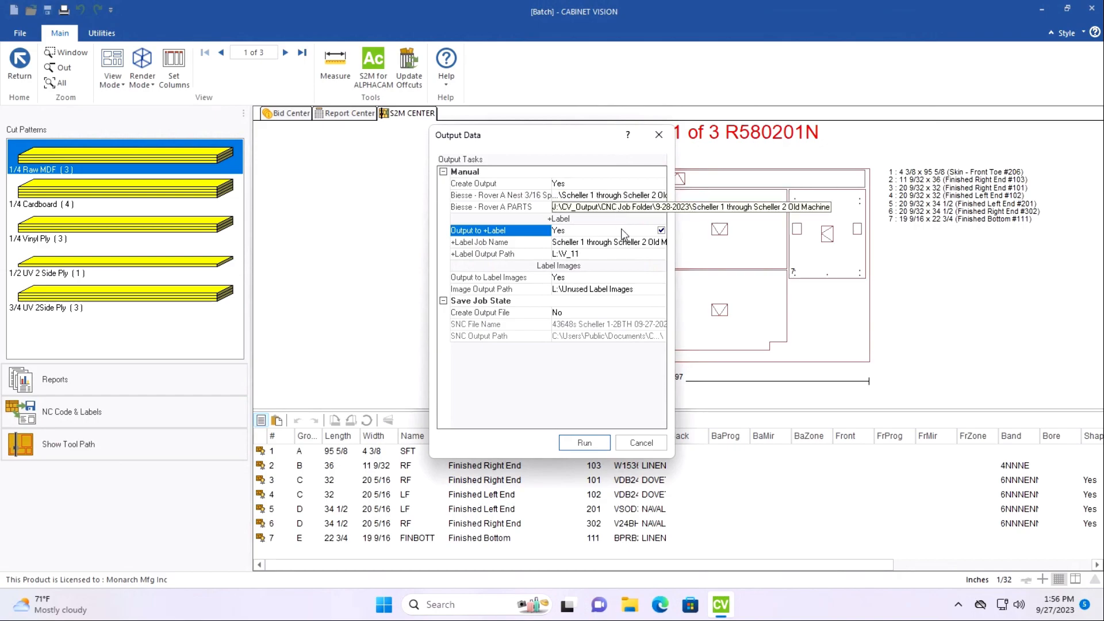
# Run the CNC and label output, using the copied Old Machine job name as worklist name, and close the output dialogs.
pyautogui.click(596, 443)
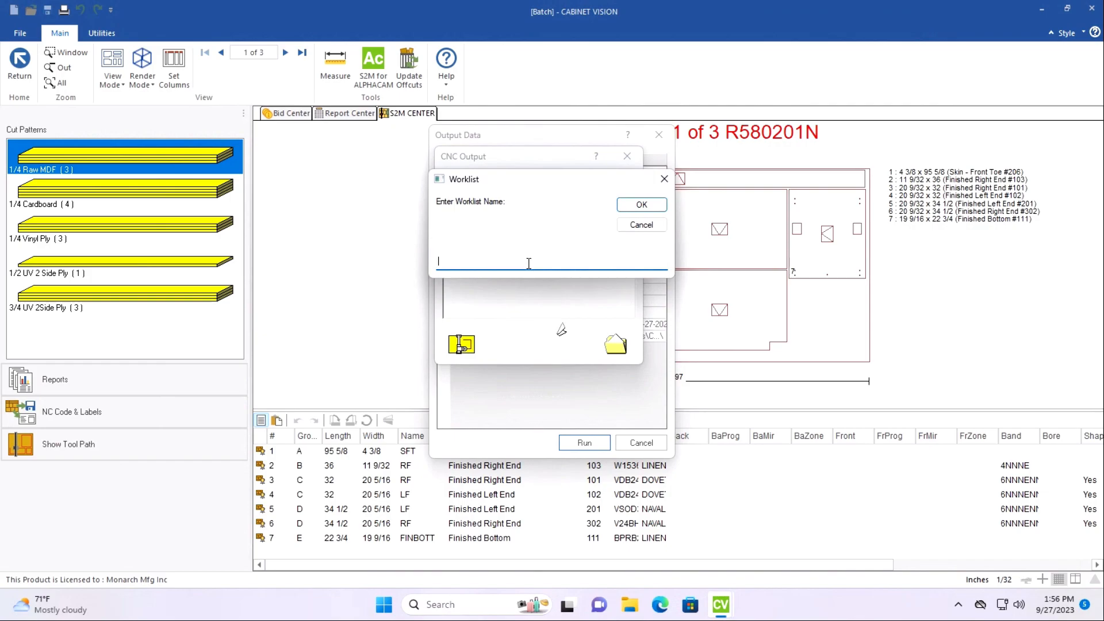
pyautogui.click(634, 208)
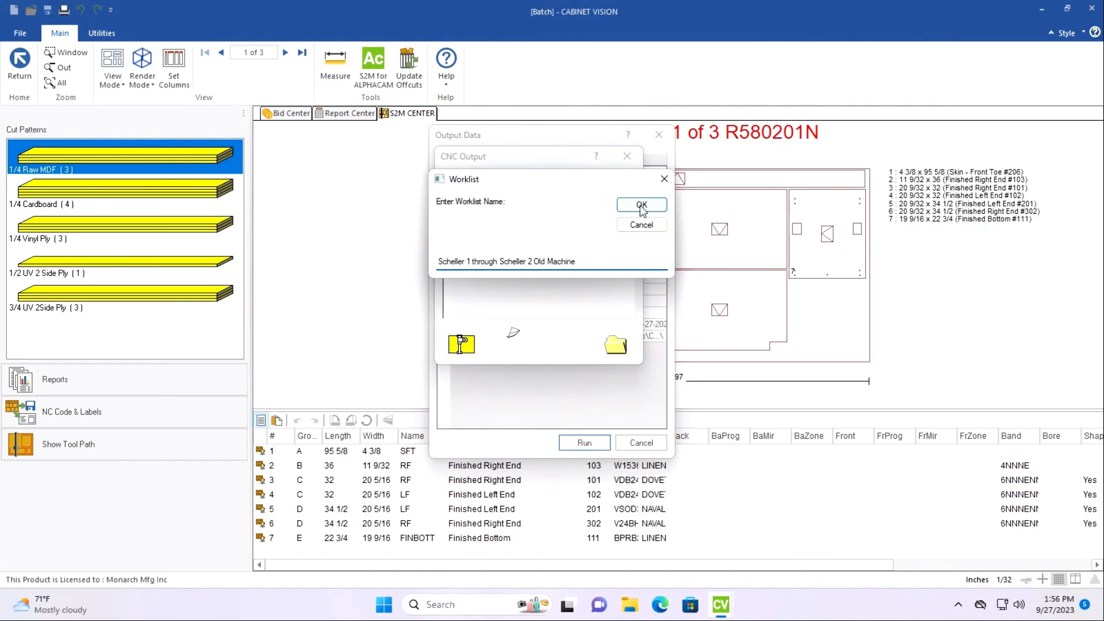
pyautogui.click(641, 205)
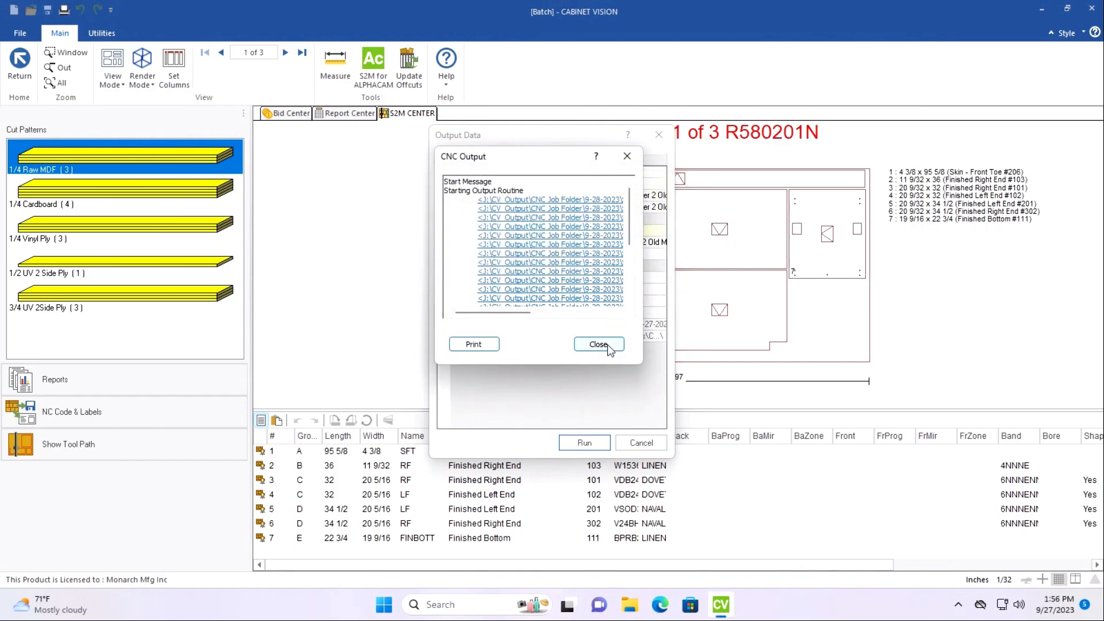
pyautogui.click(598, 344)
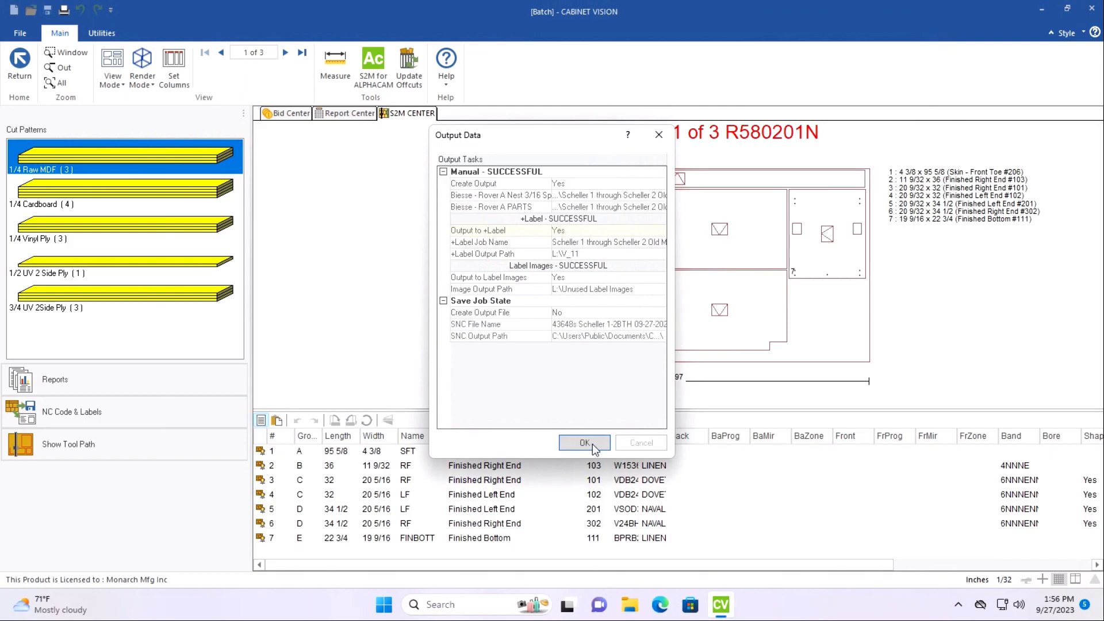
pyautogui.click(589, 443)
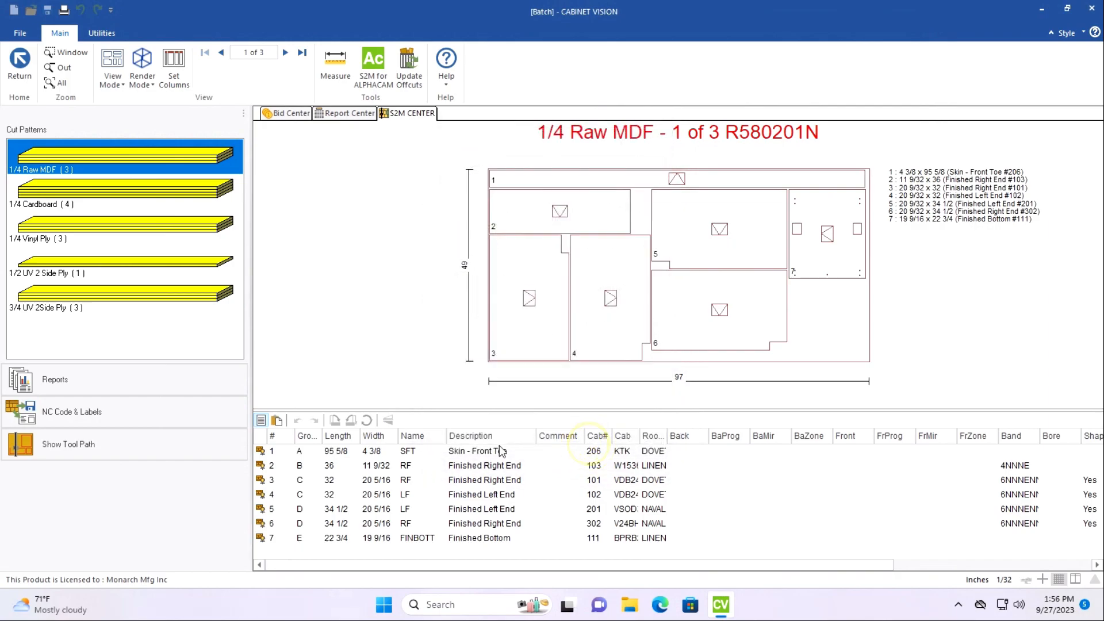
# Export all pages of the CNC Pull Sheet report in Adobe PDF Format to the CNC Pull Sheets folder, ending the file name with "Old Machine".
pyautogui.click(137, 375)
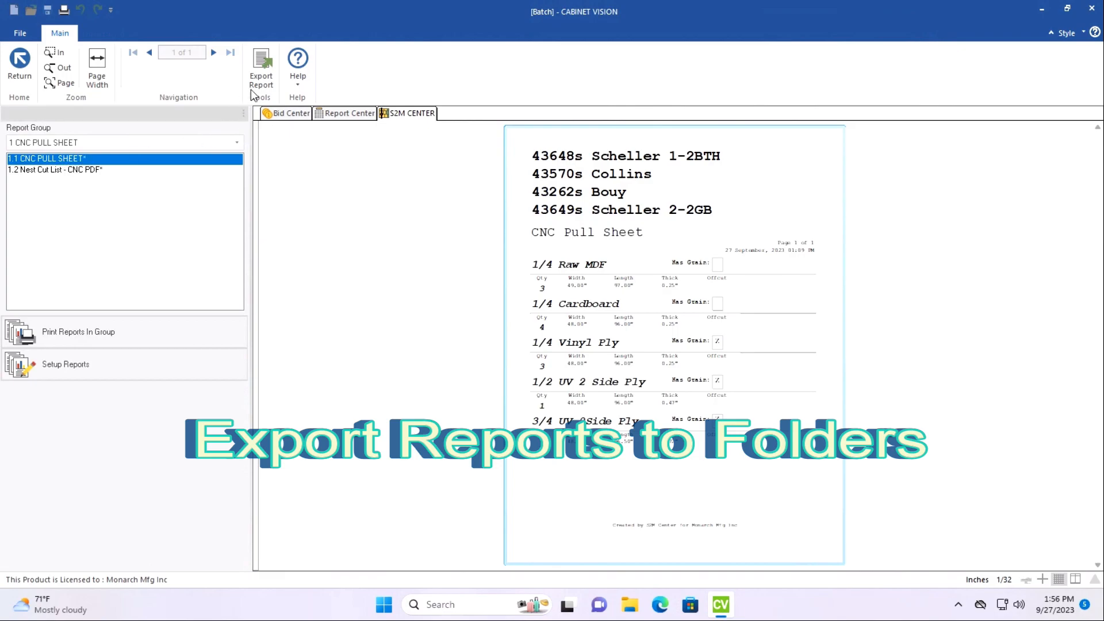
pyautogui.click(263, 74)
pyautogui.click(264, 74)
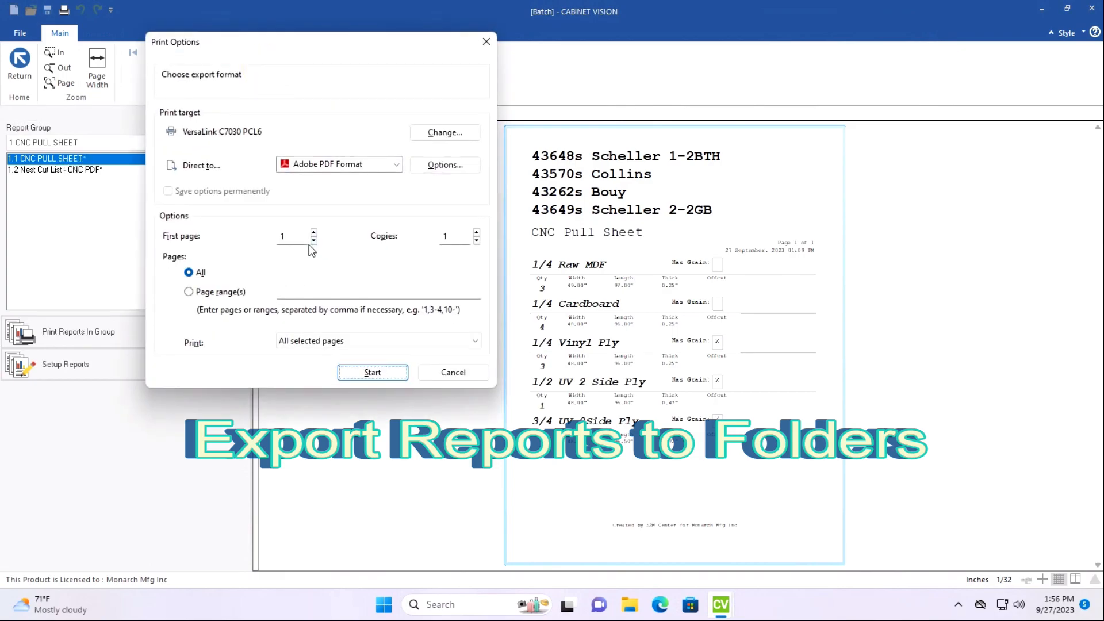
pyautogui.click(372, 373)
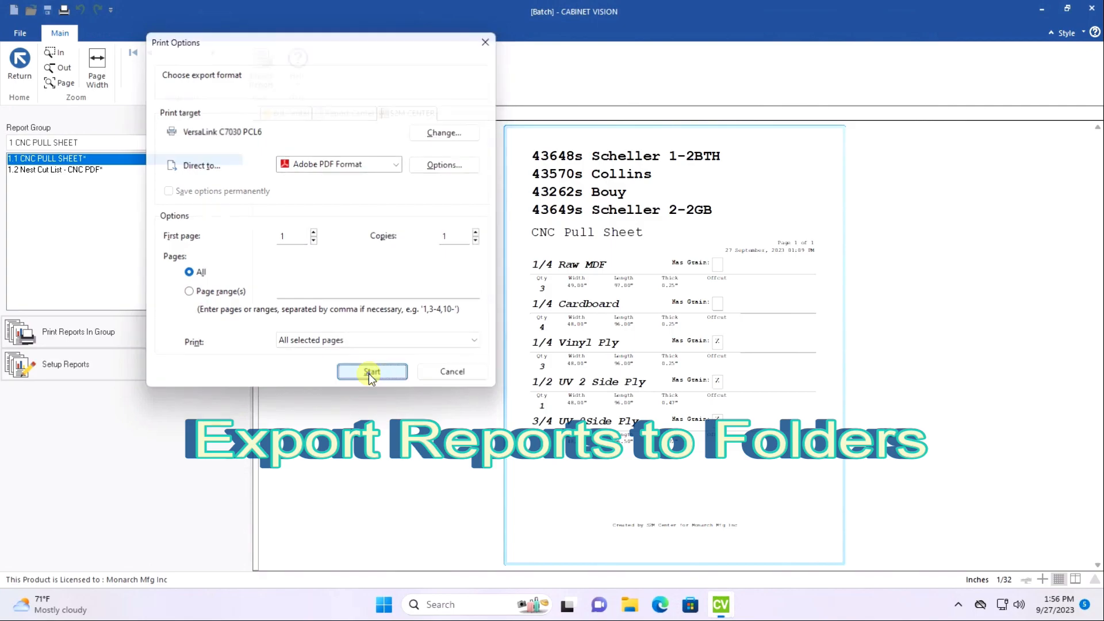
pyautogui.scroll(2, 177, 194)
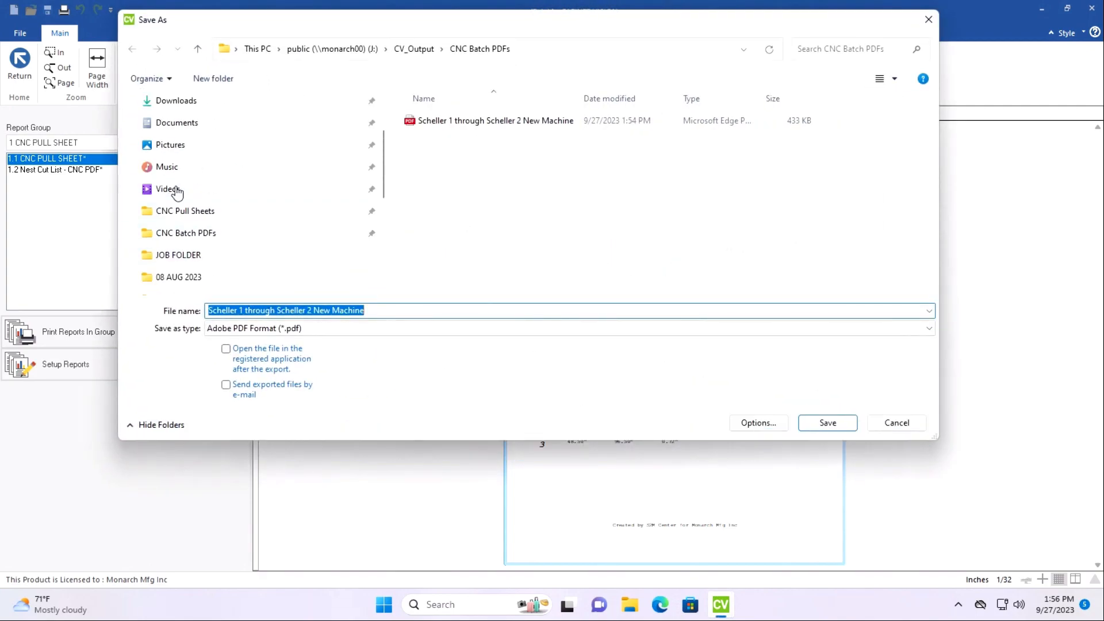
pyautogui.click(205, 217)
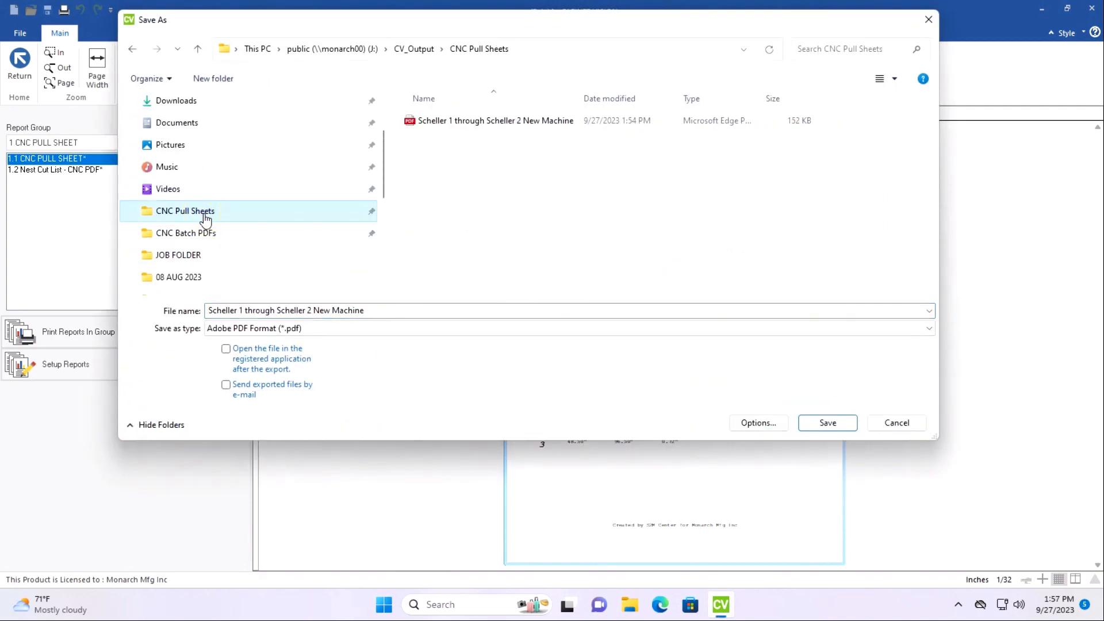
pyautogui.click(357, 311)
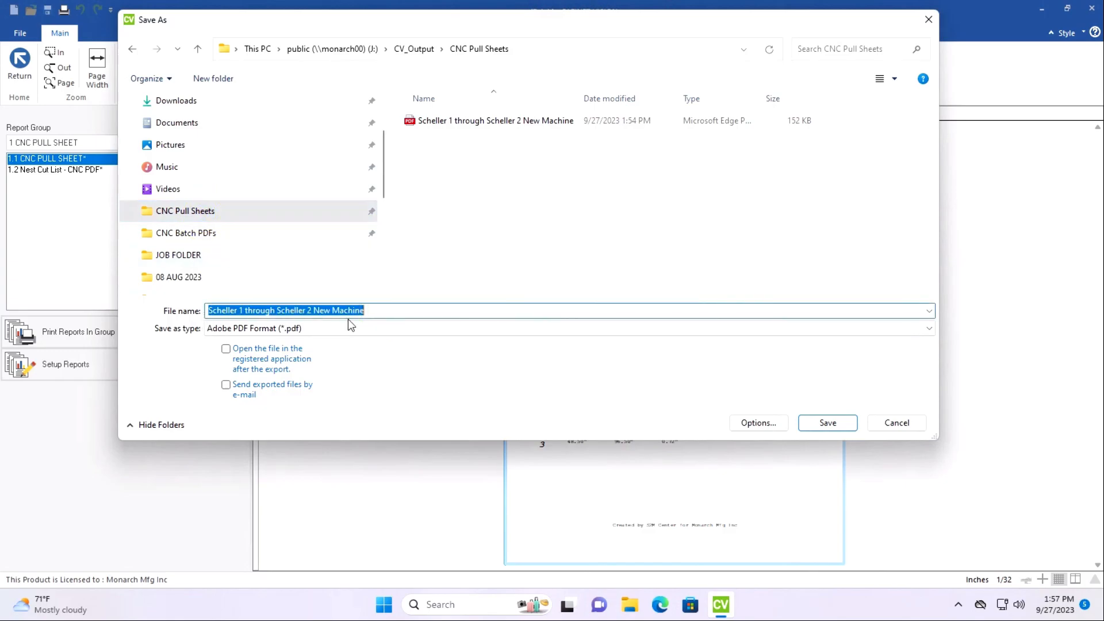
pyautogui.moveTo(366, 311); pyautogui.dragTo(314, 311)
pyautogui.write('Old Machine')
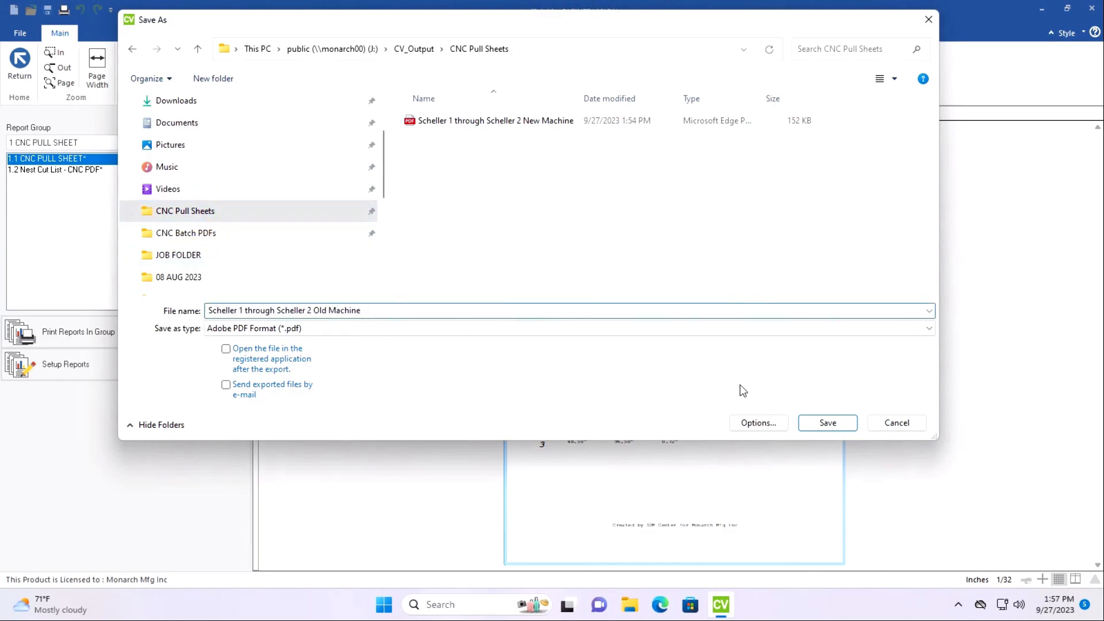
pyautogui.click(828, 423)
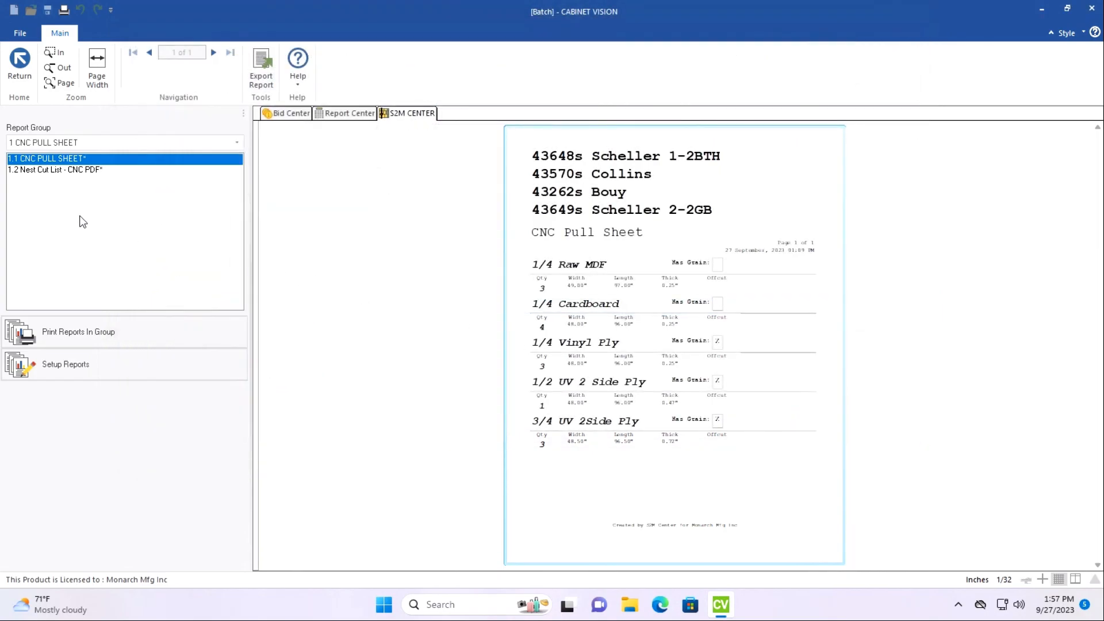
# Export the Nest Cut List - CNC PDF report in Adobe PDF Format to the CNC Batch PDFs folder under the Old Machine file name.
pyautogui.click(74, 171)
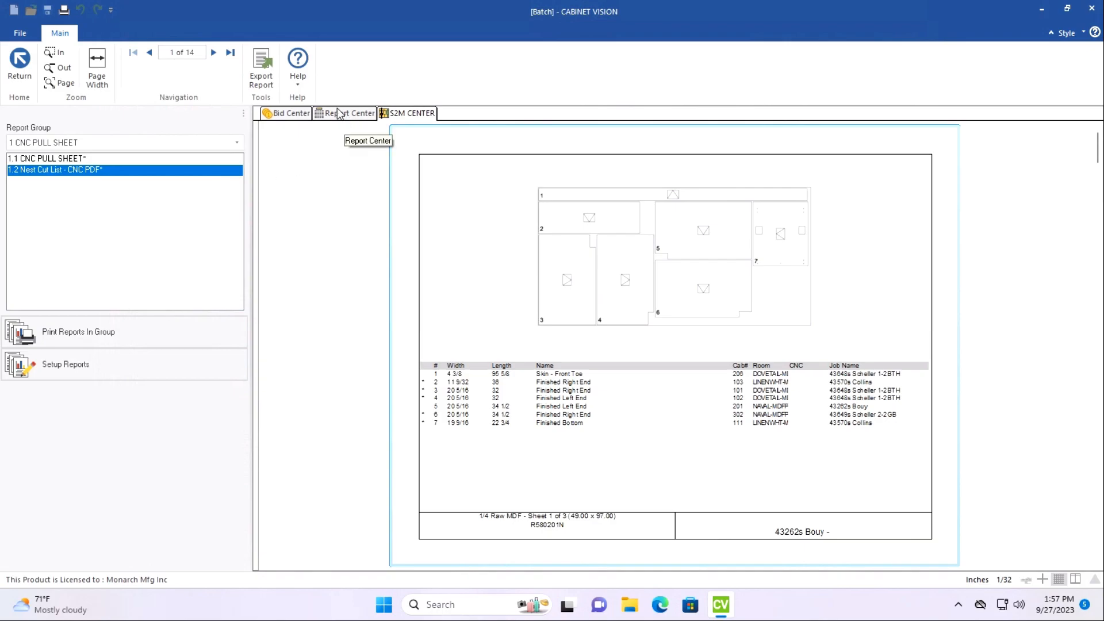
pyautogui.click(262, 74)
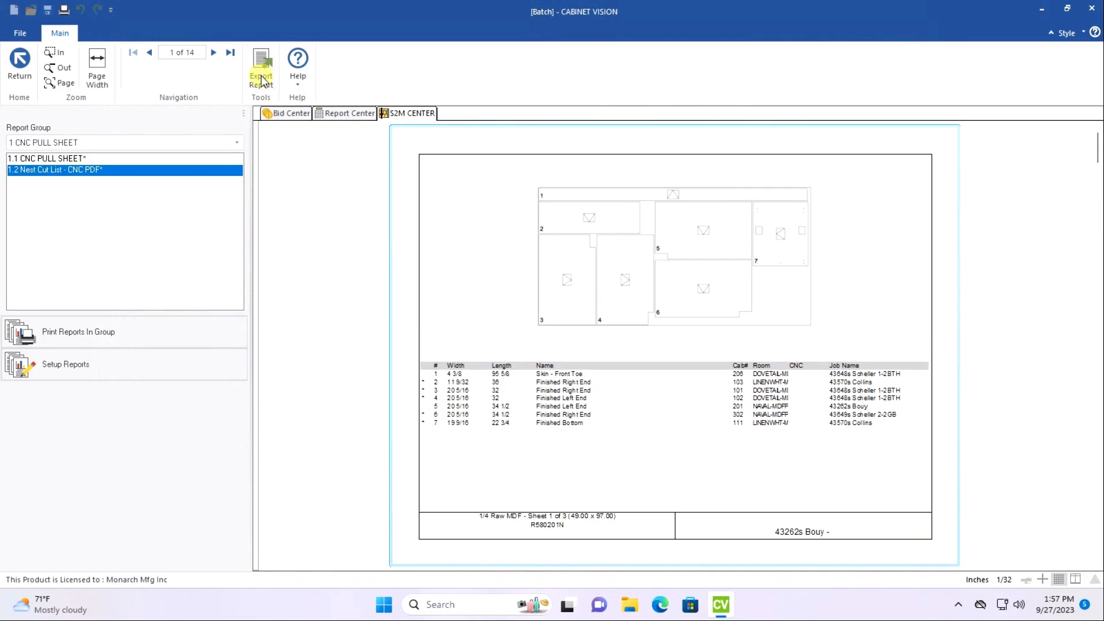
pyautogui.click(393, 374)
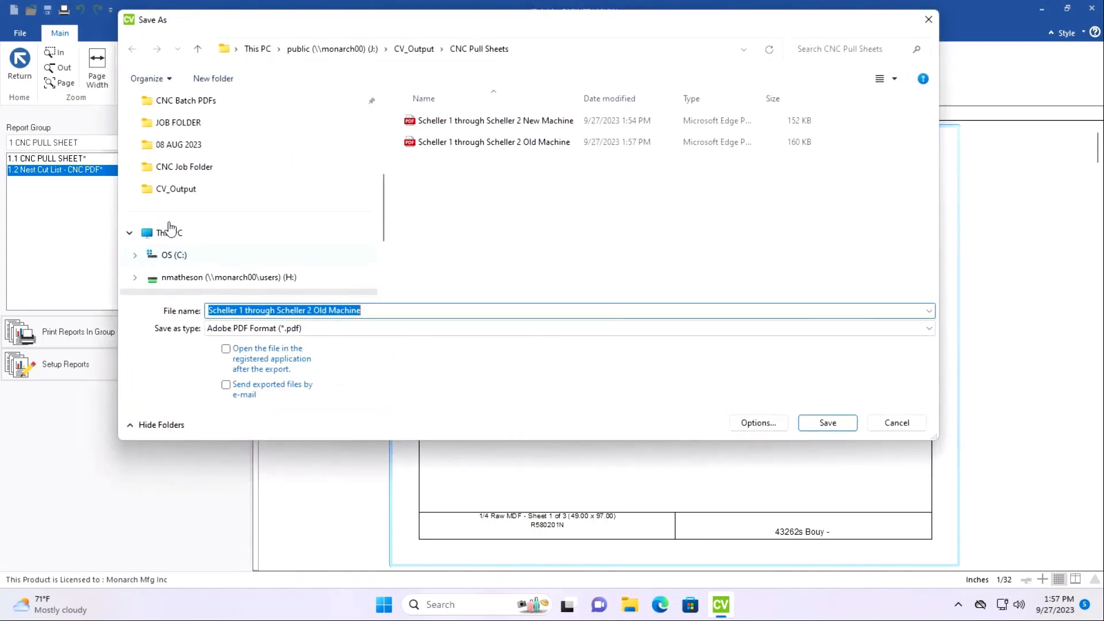
pyautogui.click(194, 130)
pyautogui.click(380, 313)
pyautogui.click(380, 313)
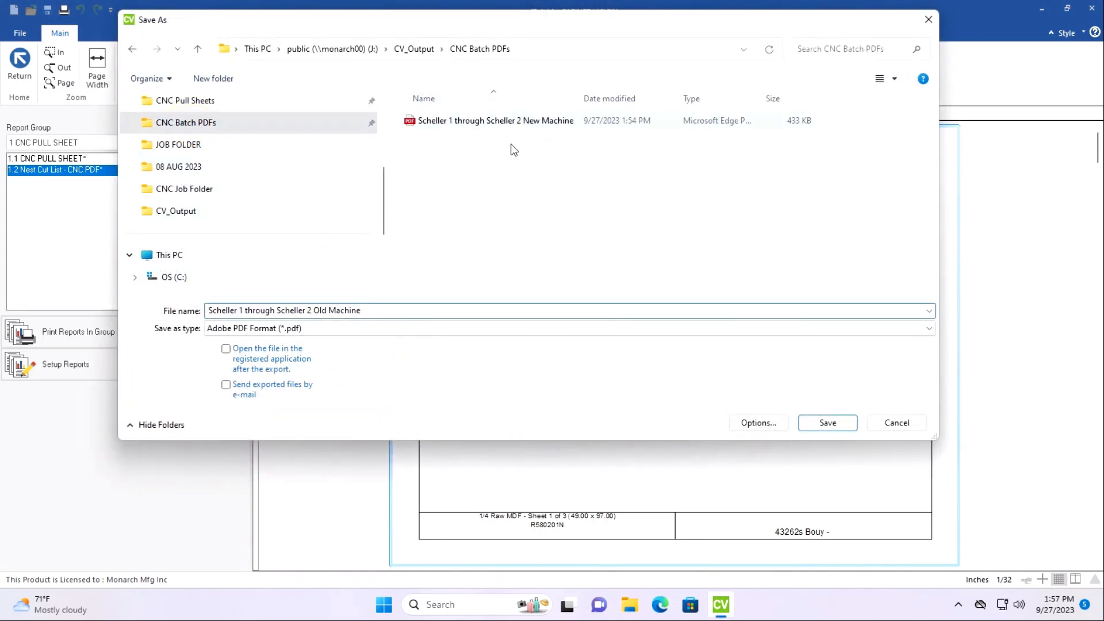
pyautogui.click(832, 426)
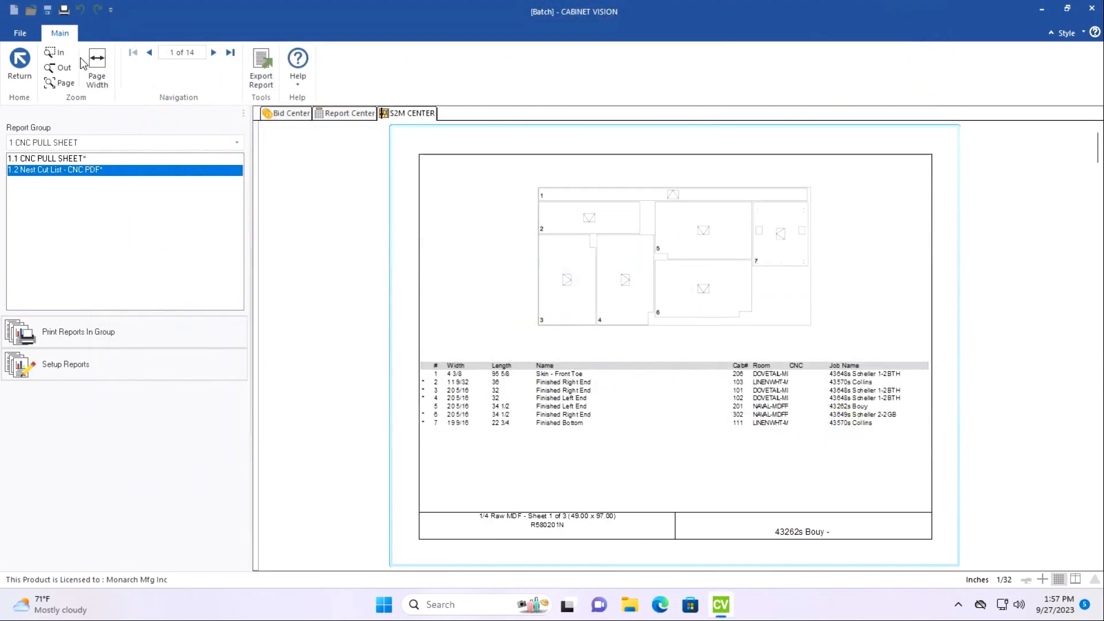
# Close the batch, dismiss all syntax error messages, and exit Cabinet Vision.
pyautogui.click(20, 34)
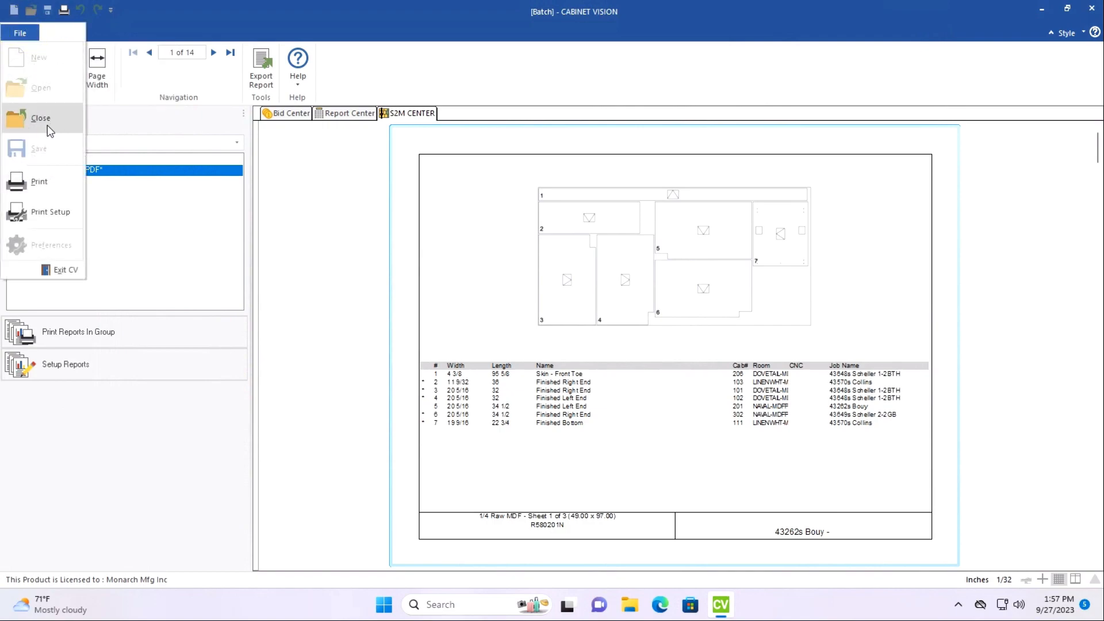
pyautogui.click(42, 119)
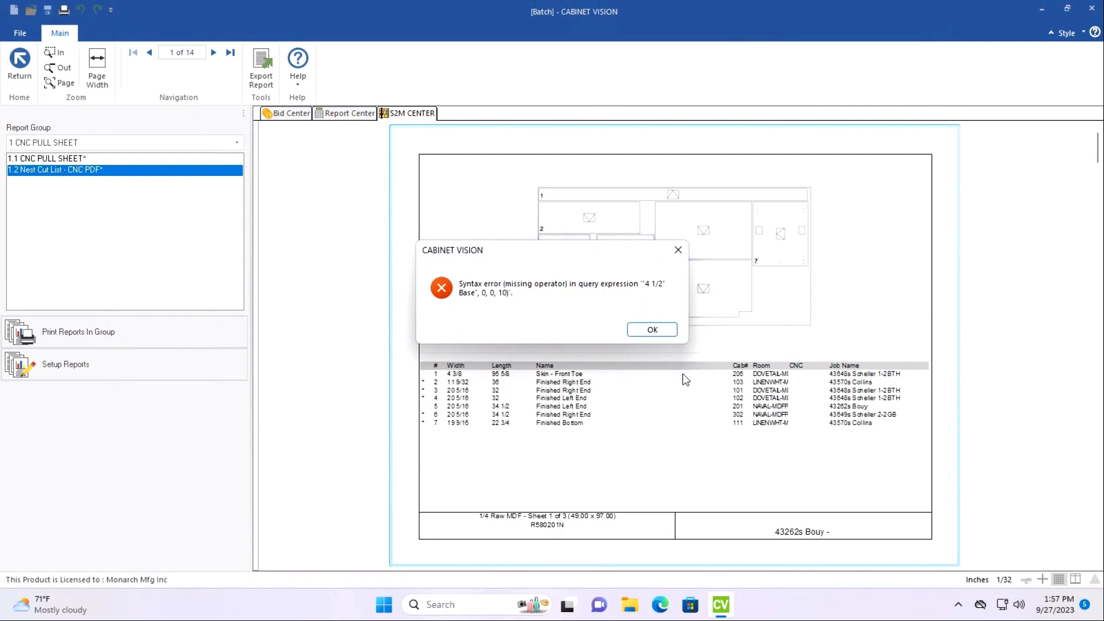
pyautogui.press('Return')
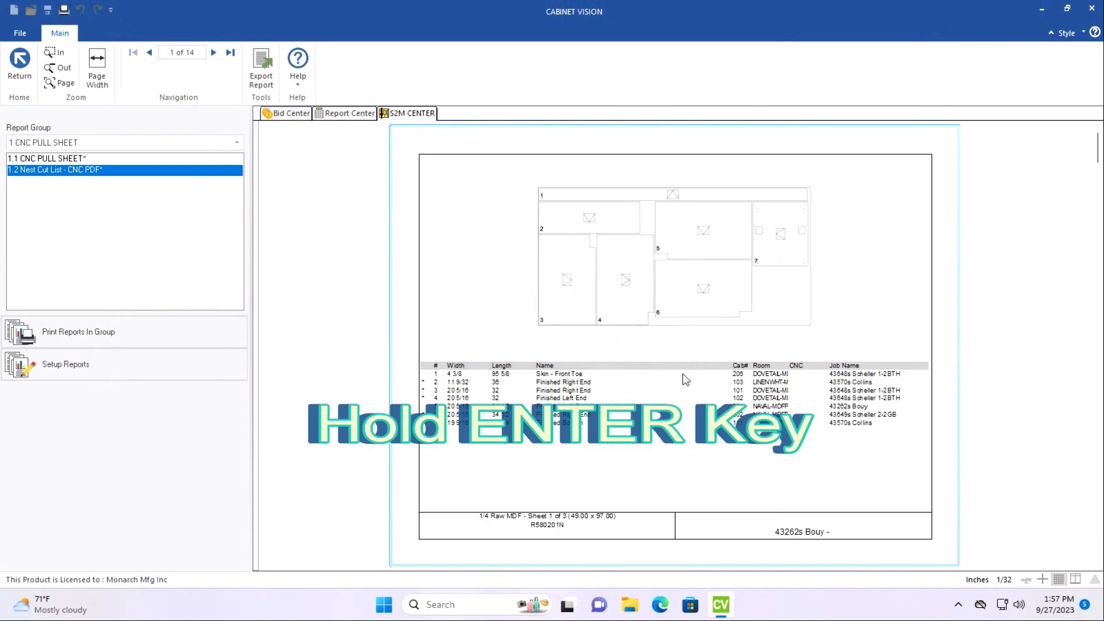
pyautogui.press('Return')
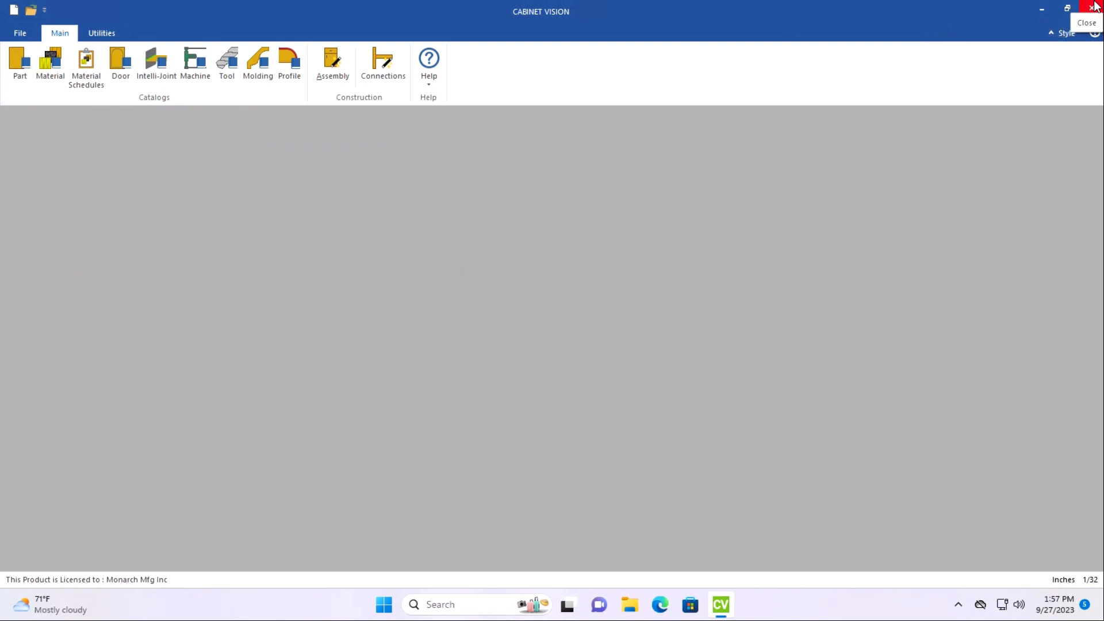
pyautogui.click(1094, 7)
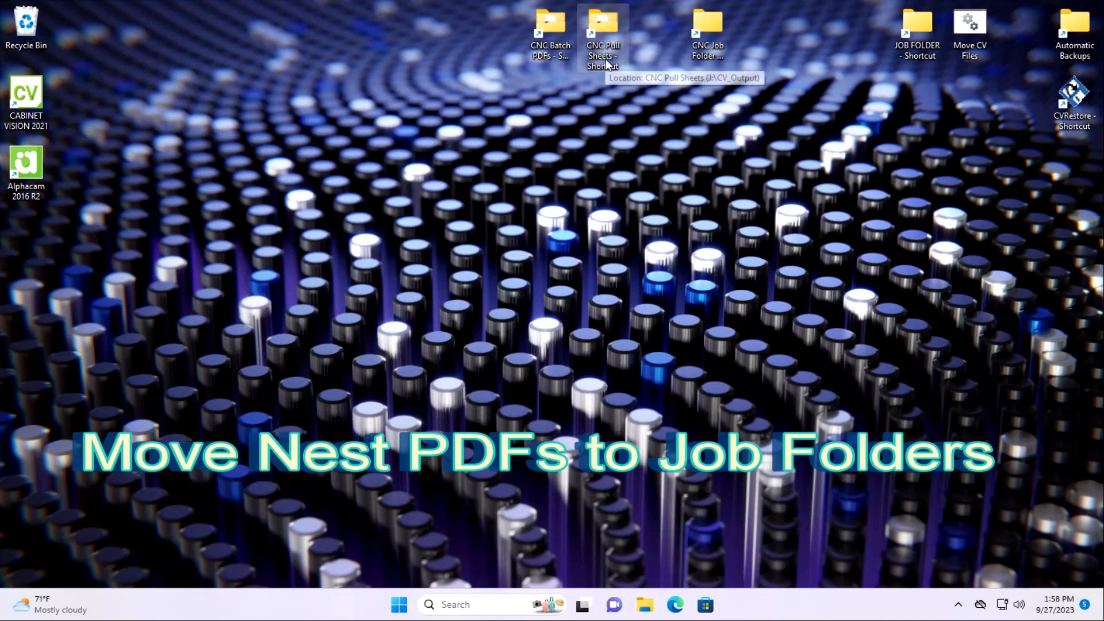
# Open the New Biesse Pull Sheet folder inside CNC Job Folder from the desktop.
pyautogui.doubleClick(701, 49)
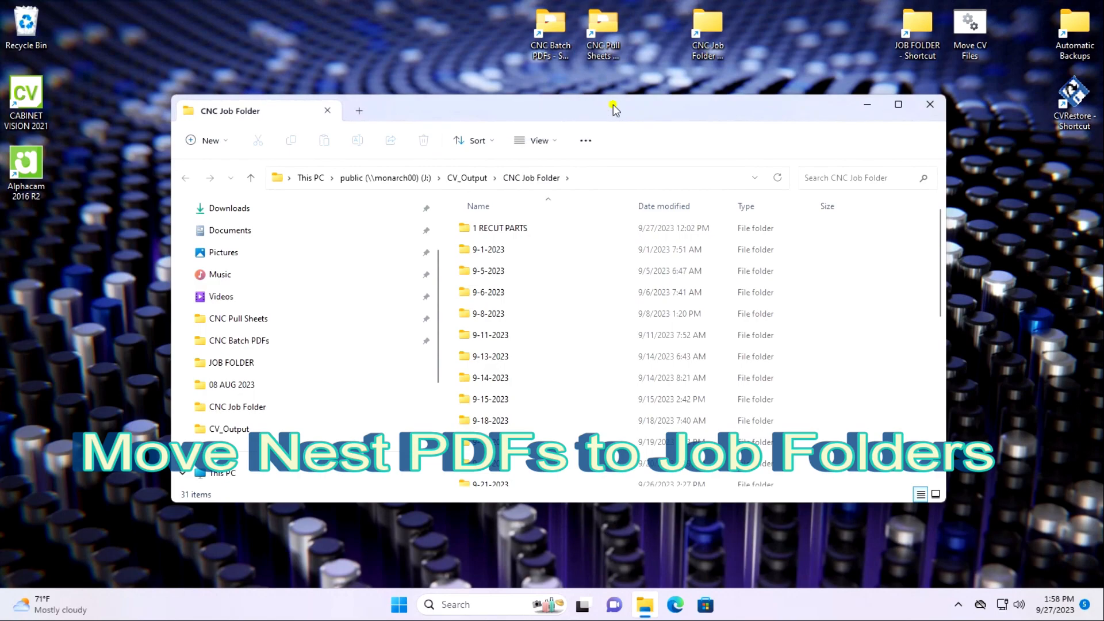
pyautogui.moveTo(613, 105); pyautogui.dragTo(599, 147)
pyautogui.scroll(-6, 523, 486)
pyautogui.scroll(-1, 496, 429)
pyautogui.doubleClick(509, 435)
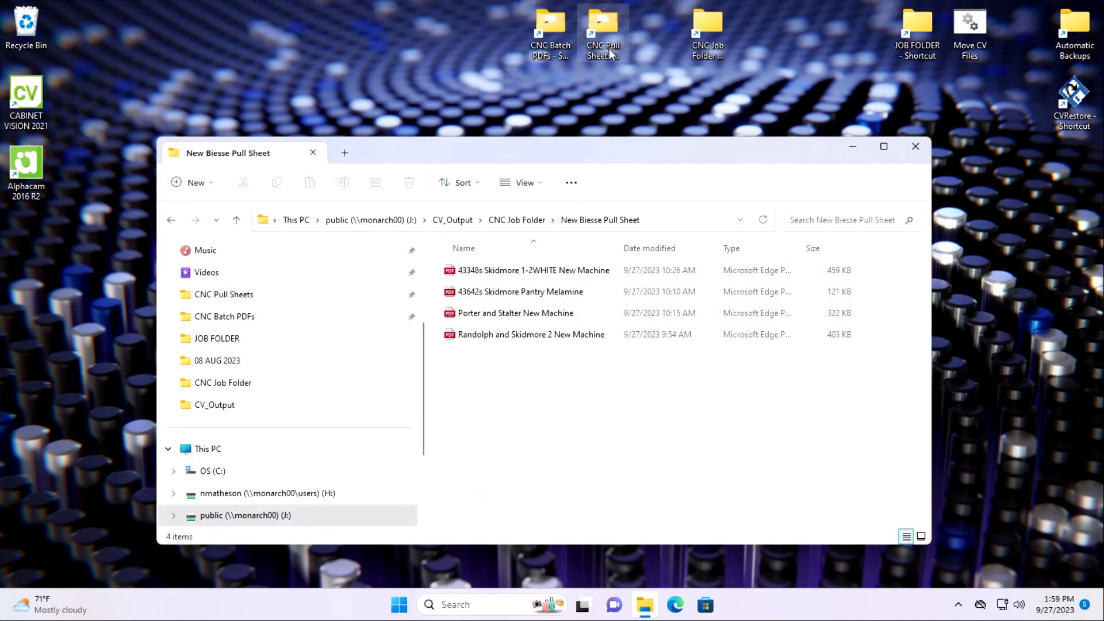
# Move the New Machine nest PDF from the CNC Batch PDFs folder into New Biesse Pull Sheet.
pyautogui.click(561, 50)
pyautogui.doubleClick(560, 50)
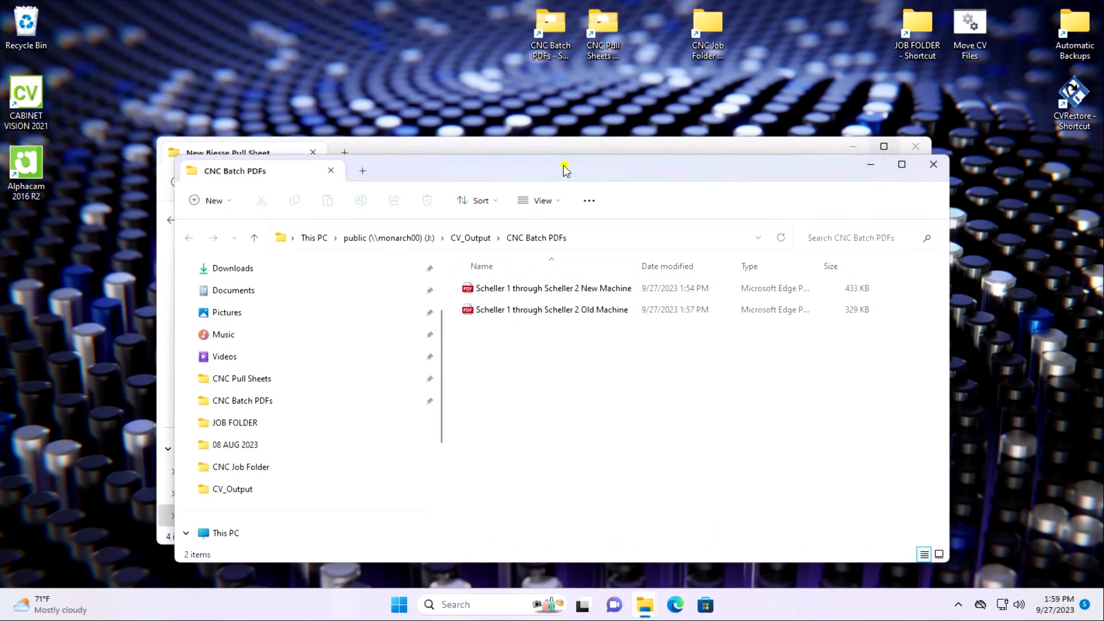
pyautogui.moveTo(564, 168); pyautogui.dragTo(404, 398)
pyautogui.moveTo(435, 516); pyautogui.dragTo(867, 432, button='right')
pyautogui.click(894, 454)
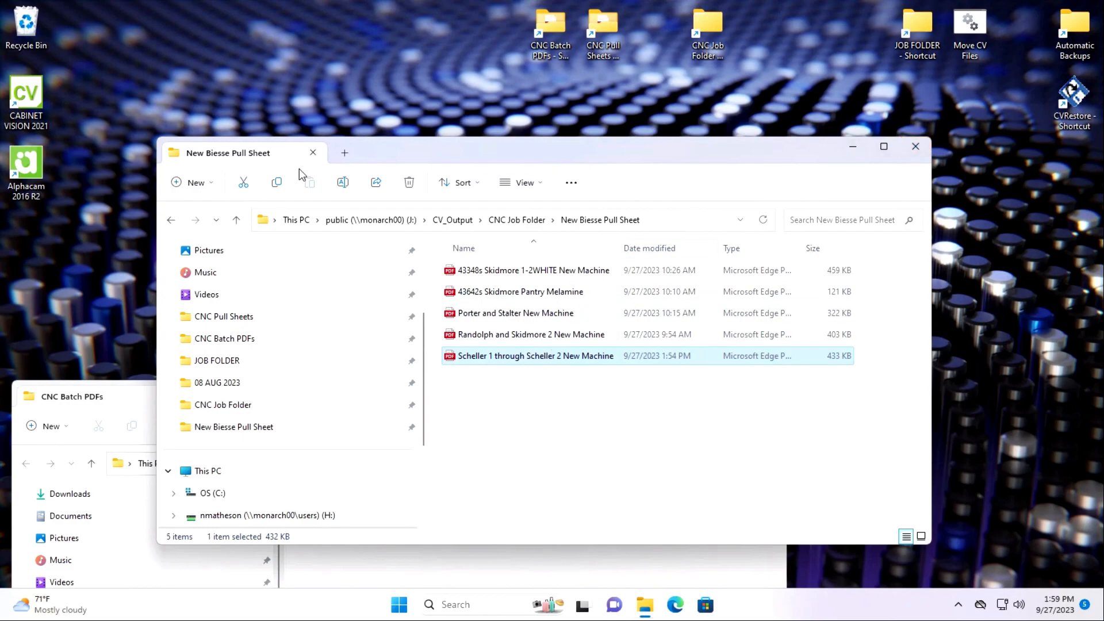
# Go to the 9-28-2023 folder in CNC Job Folder and move the Old Machine nest PDF there from CNC Batch PDFs.
pyautogui.click(172, 220)
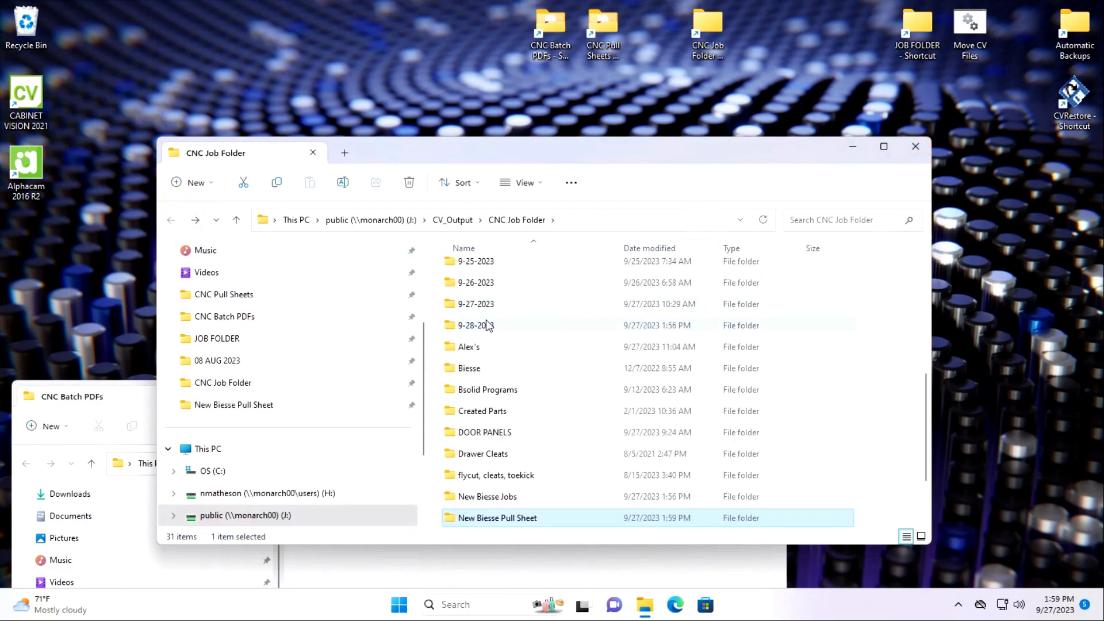
pyautogui.doubleClick(488, 329)
pyautogui.click(137, 403)
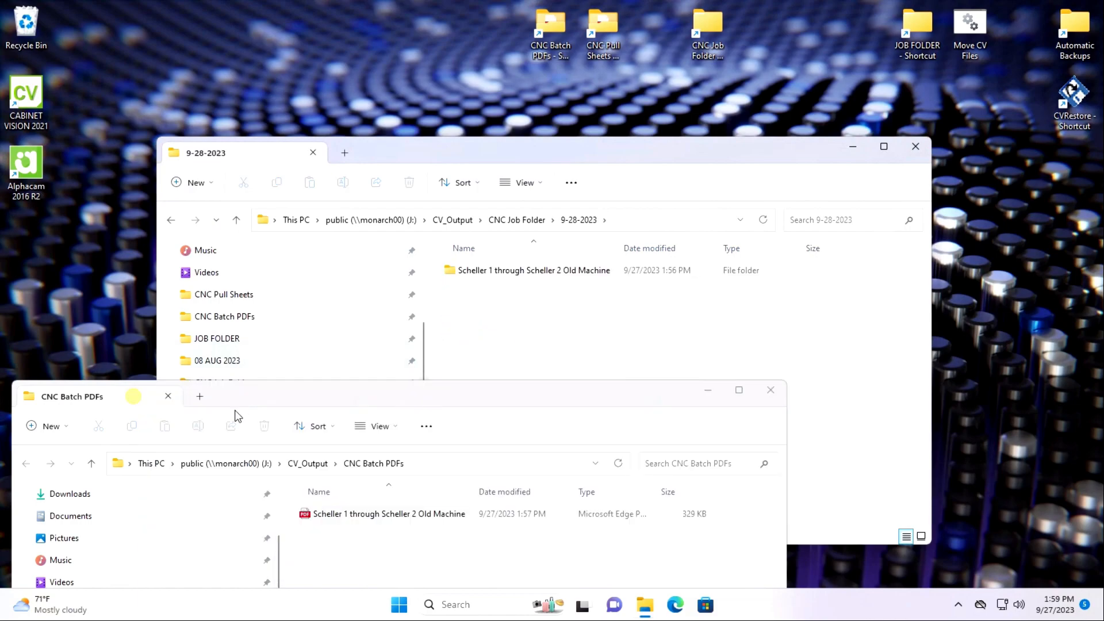
pyautogui.moveTo(406, 516); pyautogui.dragTo(801, 347)
pyautogui.moveTo(801, 348); pyautogui.dragTo(860, 376, button='right')
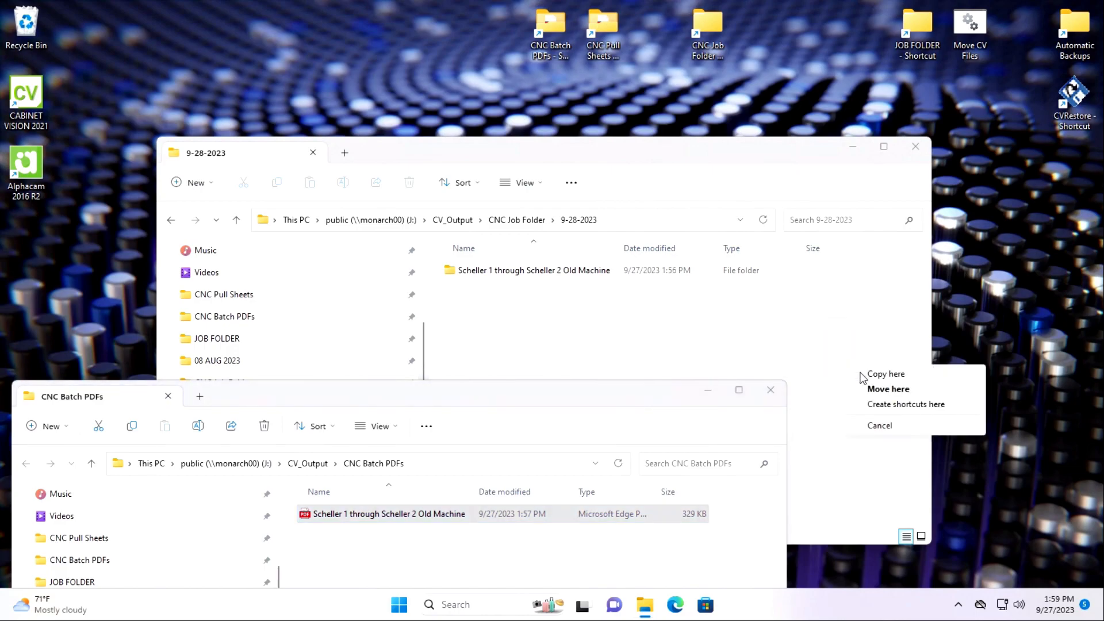
pyautogui.click(886, 389)
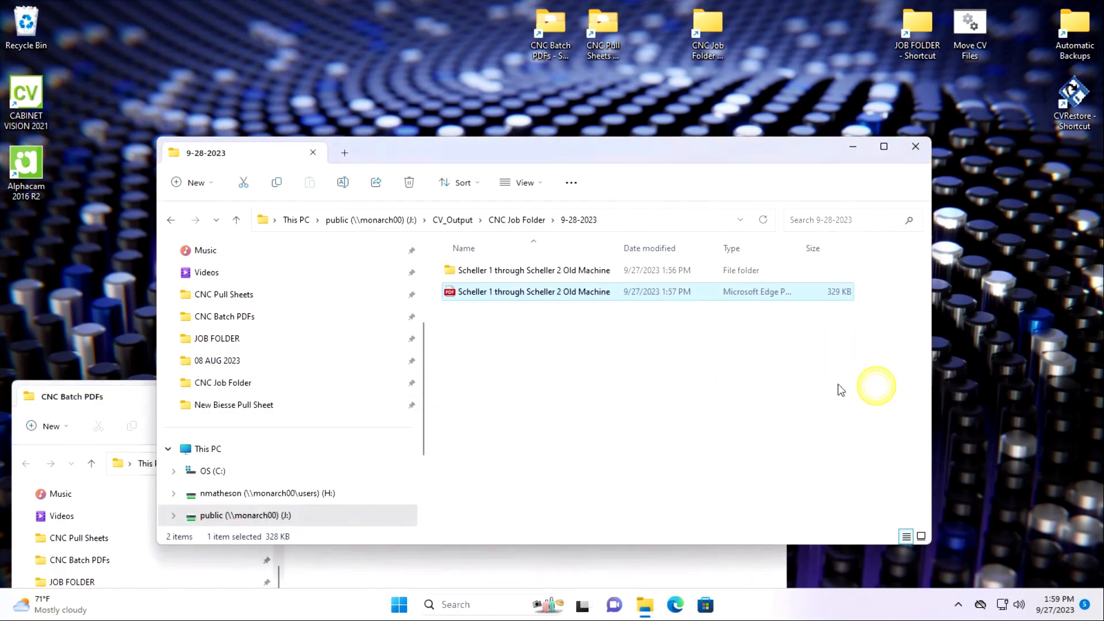
# Check the moved Old Machine nest PDF, close it, and clear away the CNC Batch PDFs folder window.
pyautogui.doubleClick(565, 290)
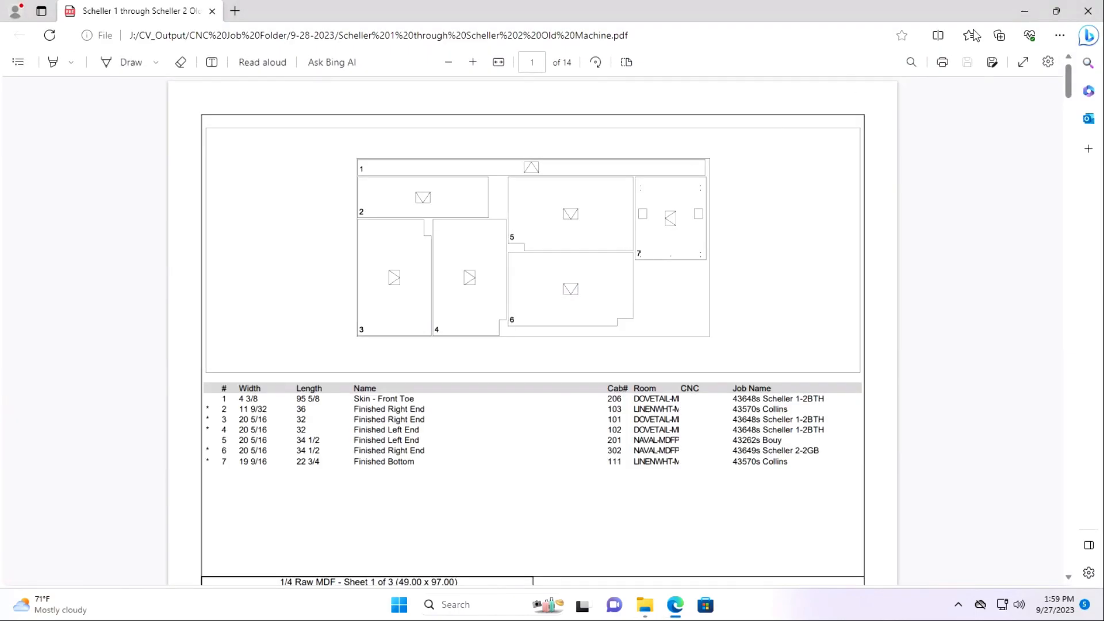
pyautogui.click(1087, 14)
pyautogui.moveTo(713, 150); pyautogui.dragTo(894, 403)
pyautogui.moveTo(348, 392); pyautogui.dragTo(340, 282)
pyautogui.click(747, 275)
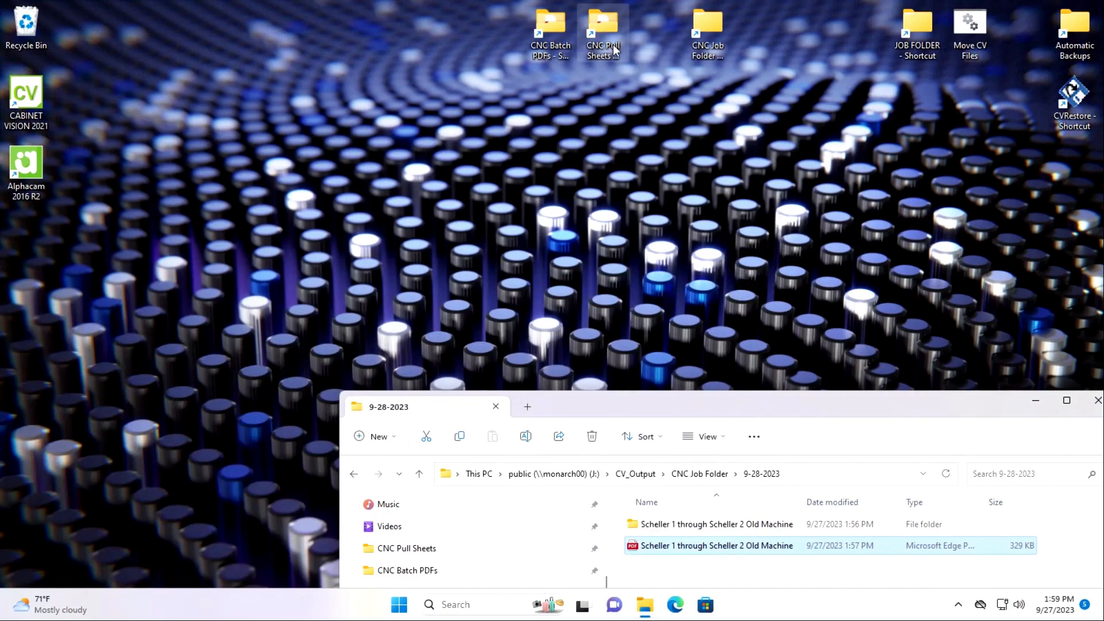
# Open the New Machine pull sheet PDF from the CNC Pull Sheets folder and bring up the printer choices for printing it.
pyautogui.doubleClick(602, 26)
pyautogui.moveTo(366, 364); pyautogui.dragTo(217, 294)
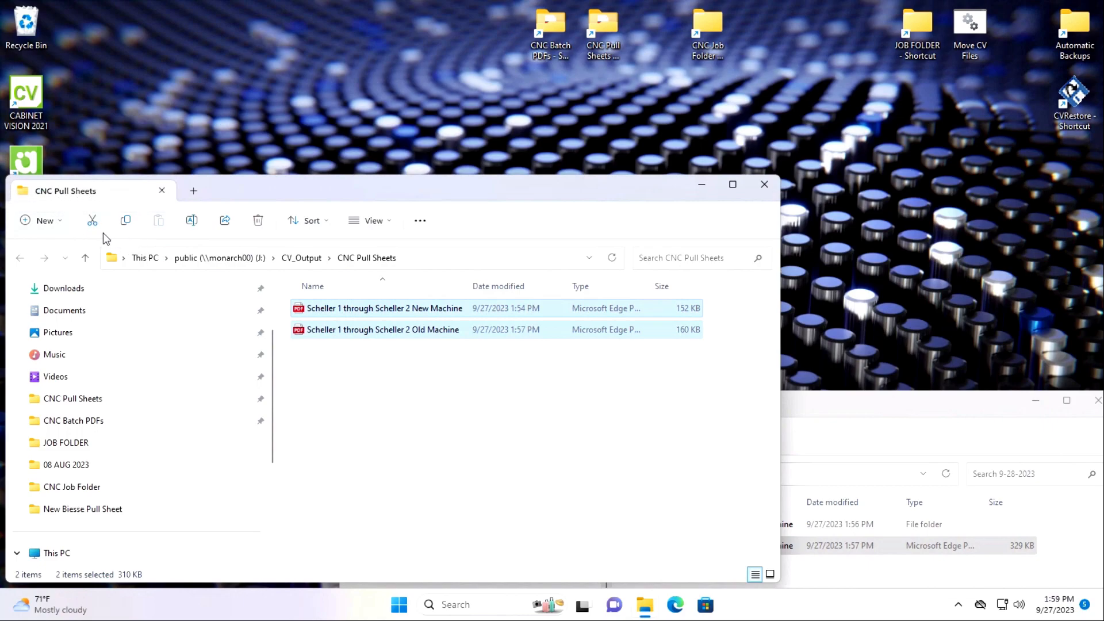
pyautogui.doubleClick(356, 309)
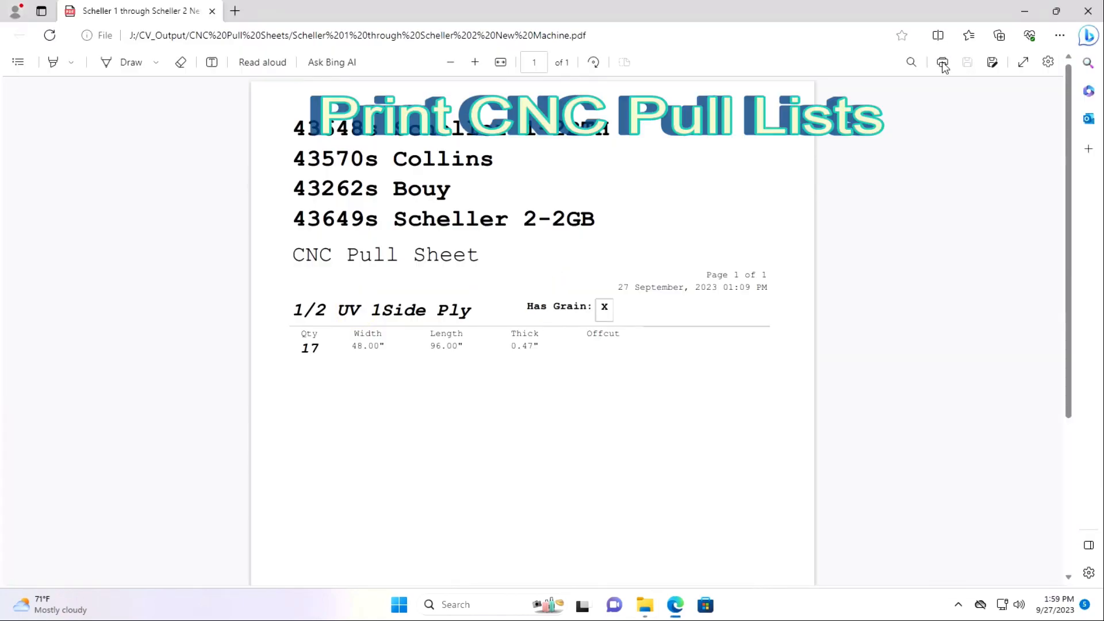
pyautogui.click(942, 63)
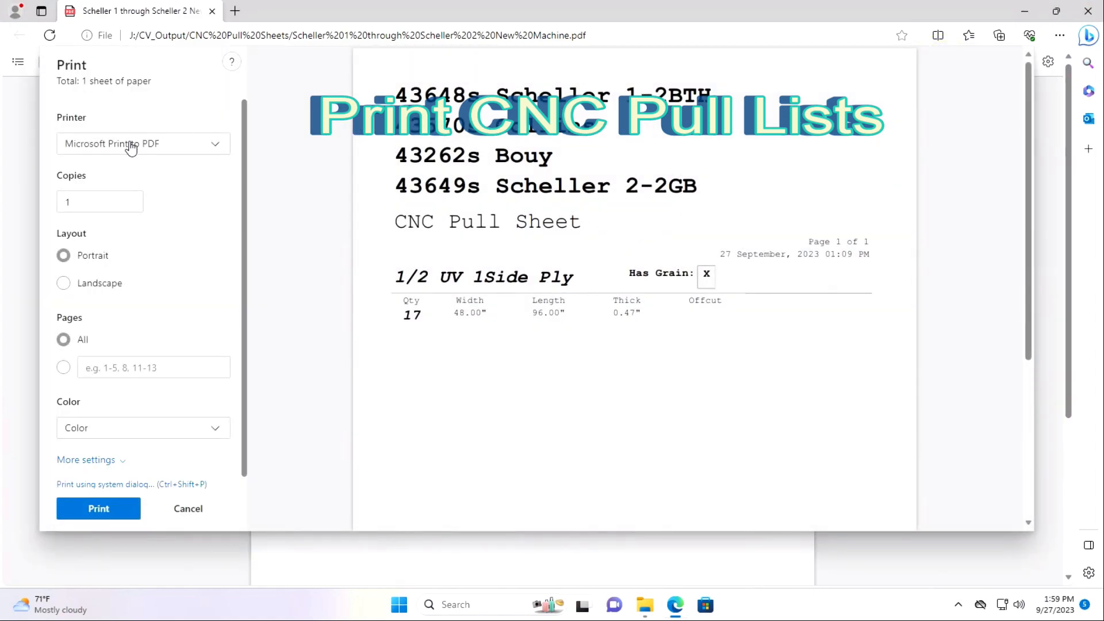
pyautogui.click(132, 144)
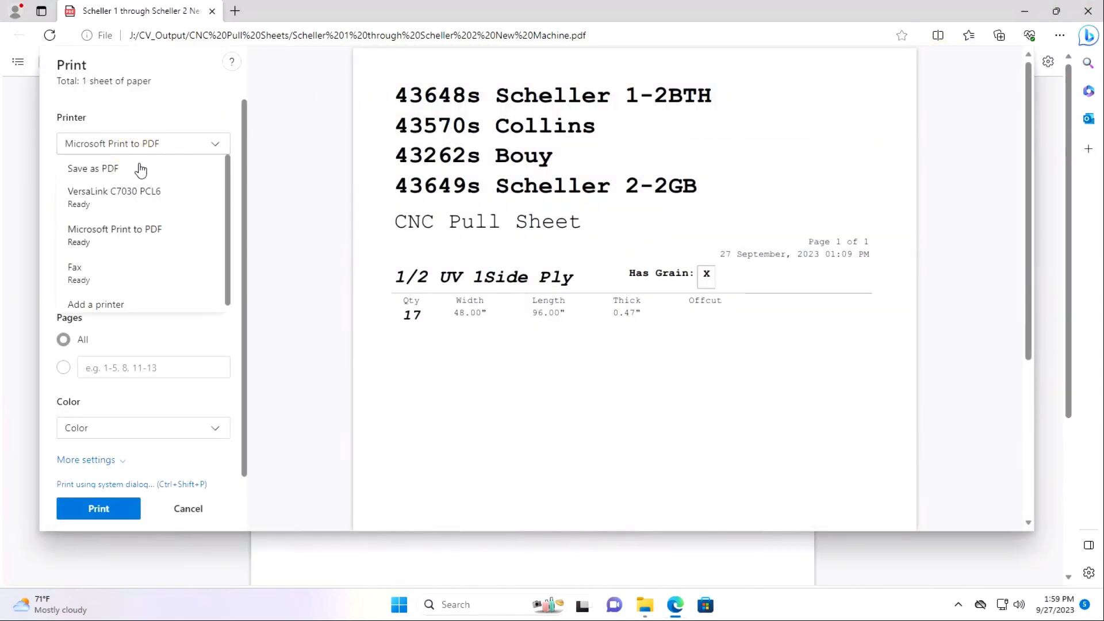